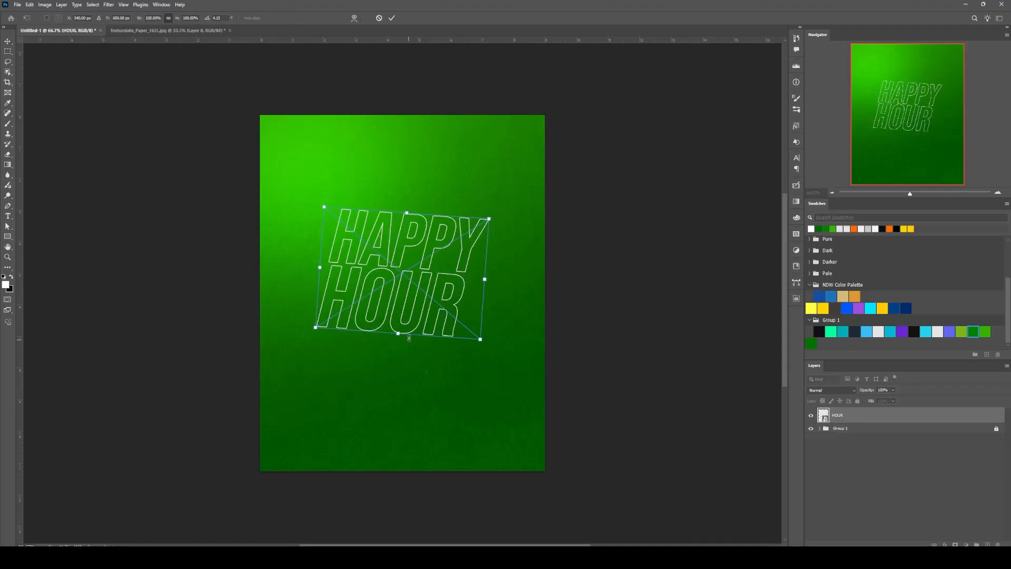
Step: Apply the rotation of the outlined HAPPY HOUR artwork and add the white text HAPPY beside the bottle
key(Return)
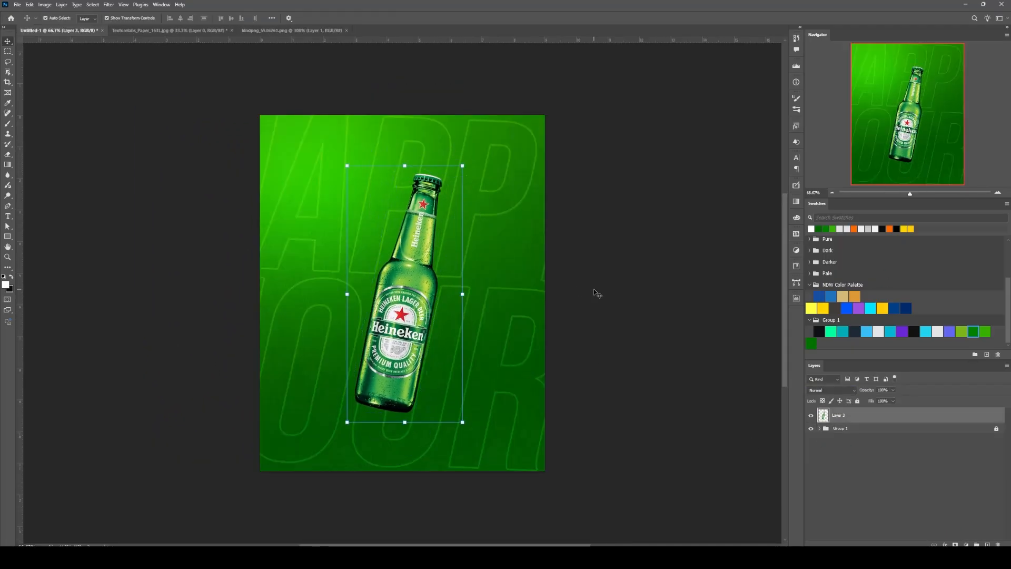
key(t)
click(333, 268)
text(HAPPY)
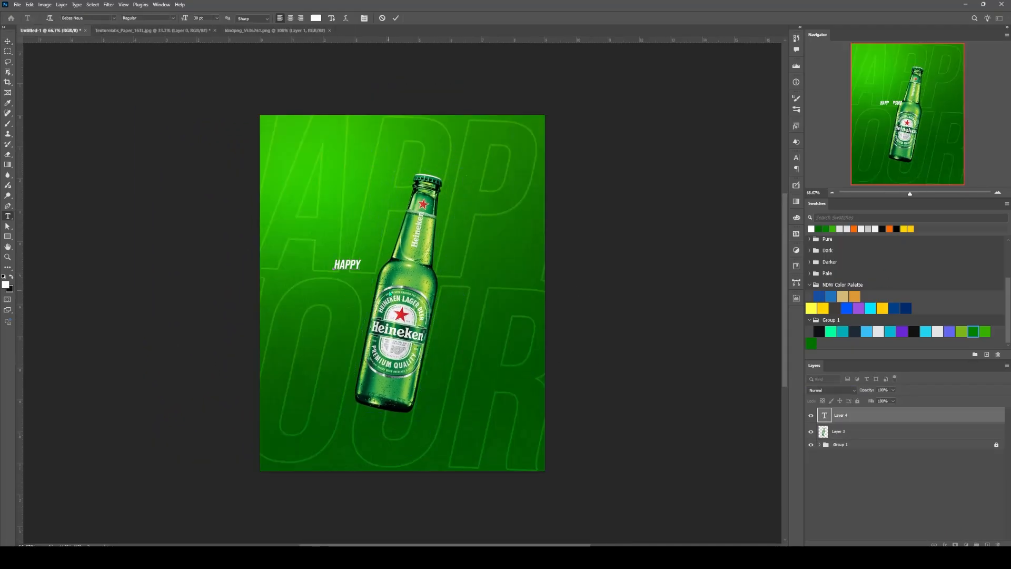
Step: Enlarge the HAPPY text, place a copy directly below it and change the copy's wording to HOUR
drag(364, 257, 495, 208)
drag(411, 244, 411, 310)
double_click(411, 309)
text(HOUR)
key(ctrl+Return)
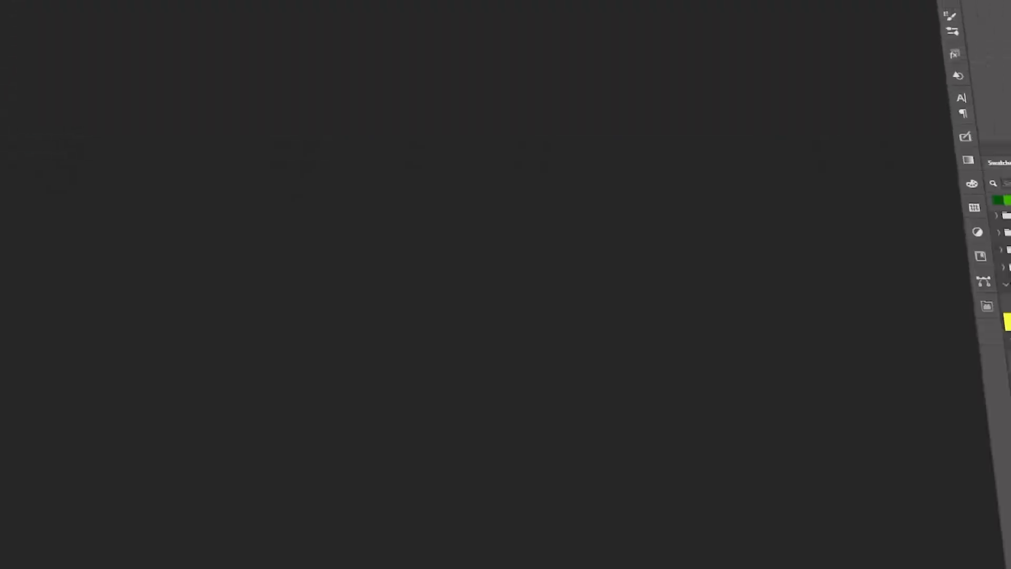
Step: Create a new 1080 × 1350 px RGB document at 120 pixels/inch with a white background
click(17, 4)
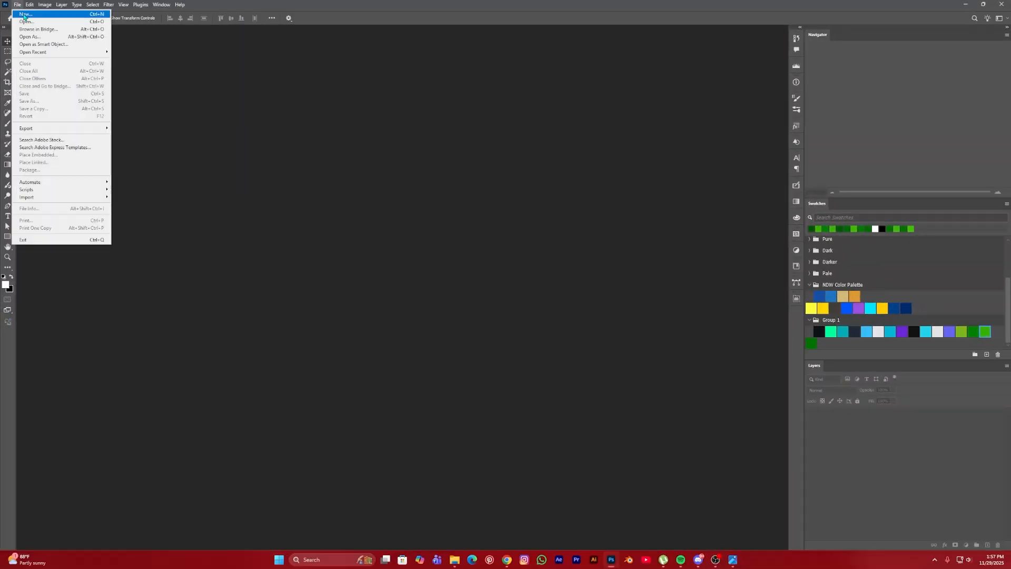
click(24, 14)
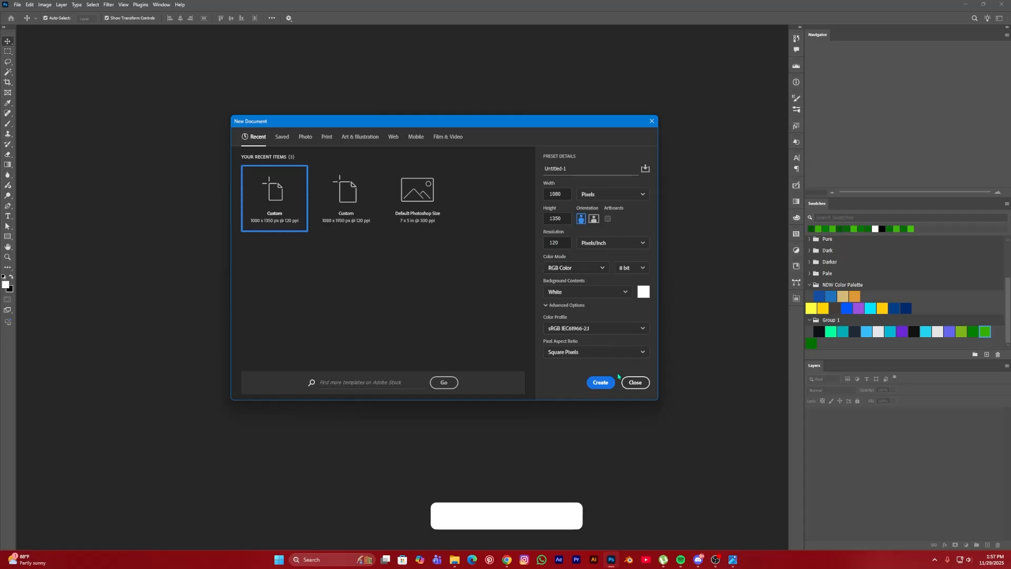
click(603, 382)
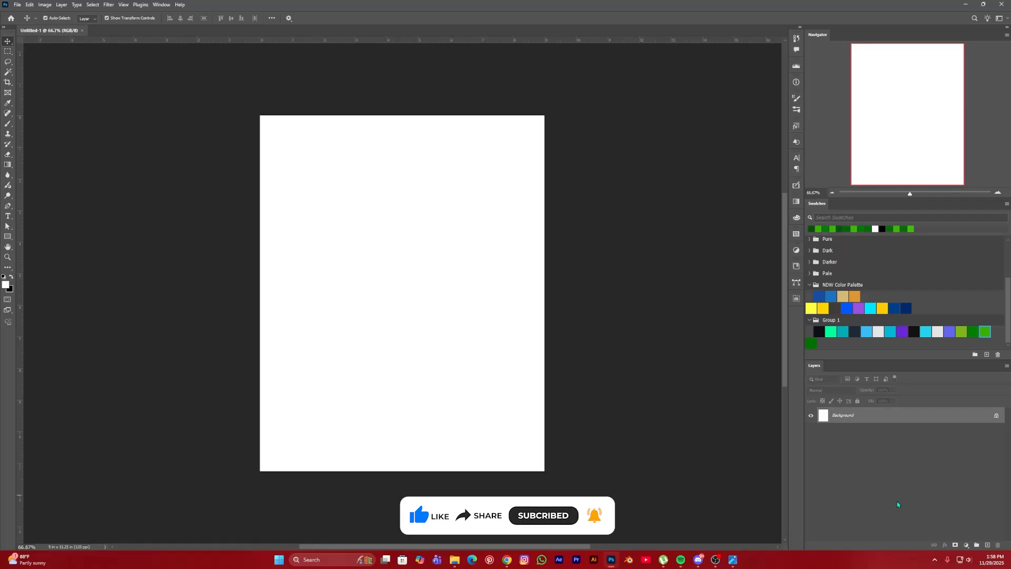
Step: Add a gradient fill layer above the background using the Foreground to Background preset from Basics
click(966, 545)
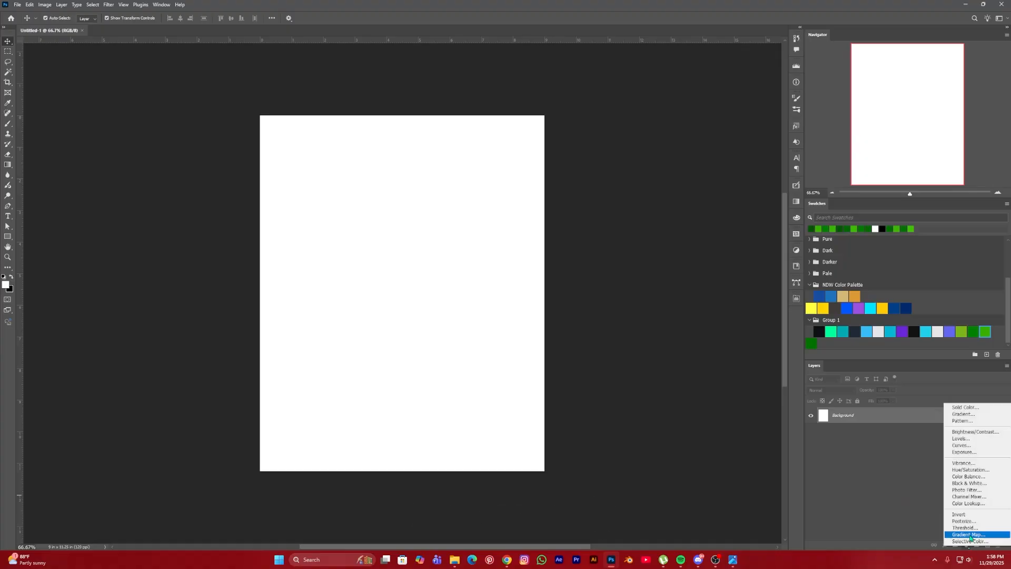
click(967, 415)
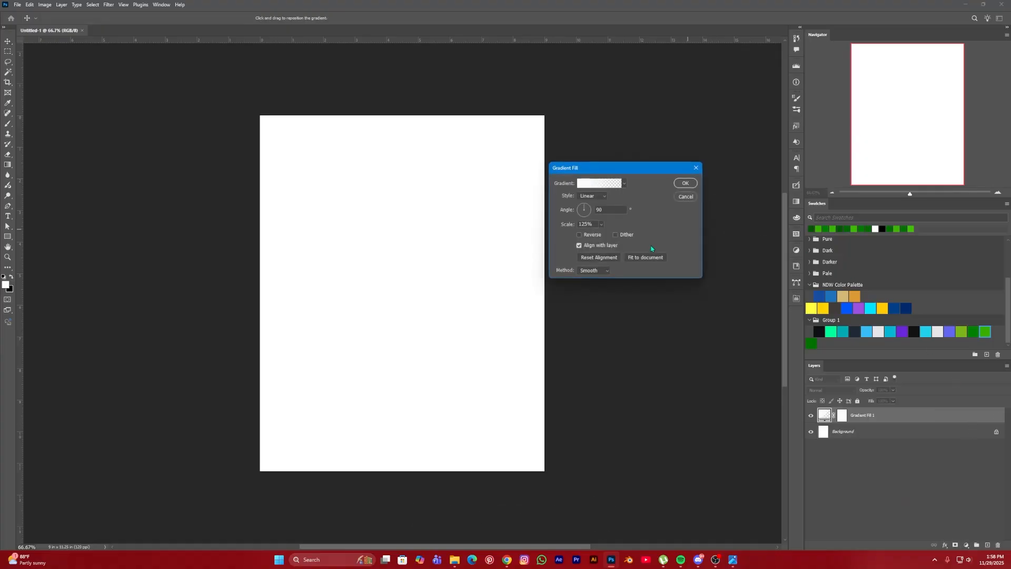
click(586, 184)
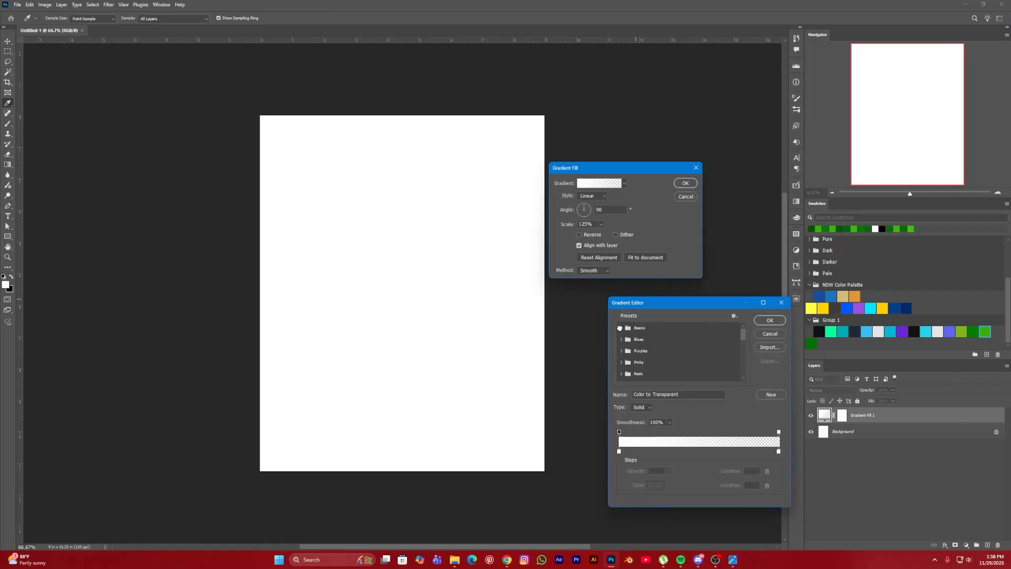
click(621, 328)
click(631, 341)
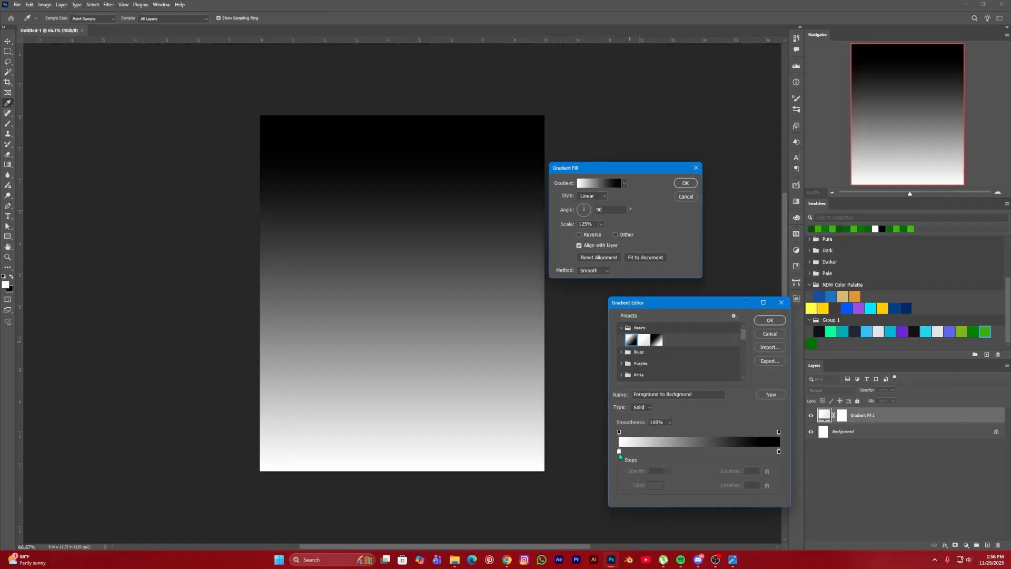
Step: Set the gradient's start stop to green 008000 and its end stop to the lighter green 38b000
click(619, 451)
click(655, 485)
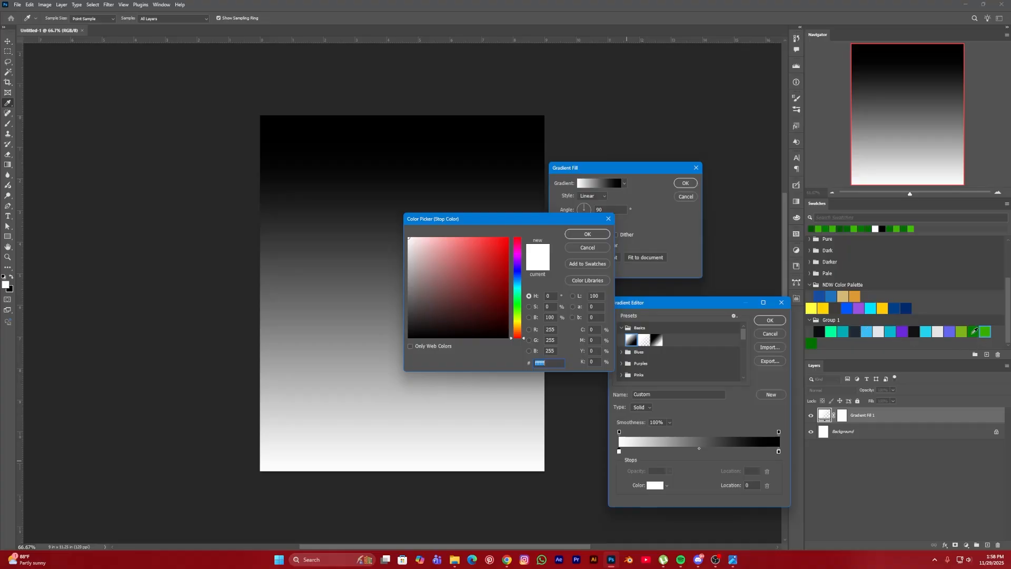
click(979, 331)
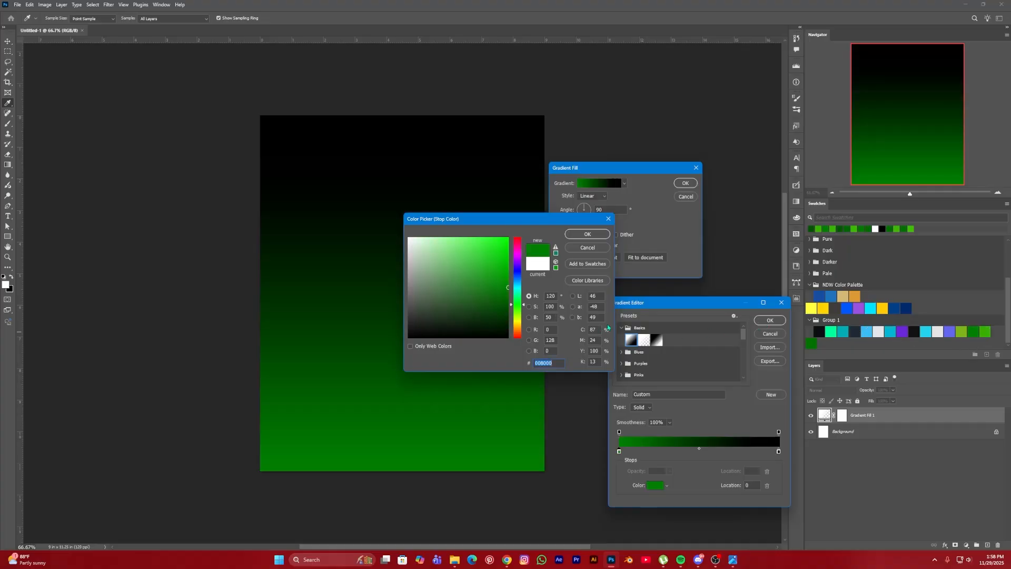
click(597, 236)
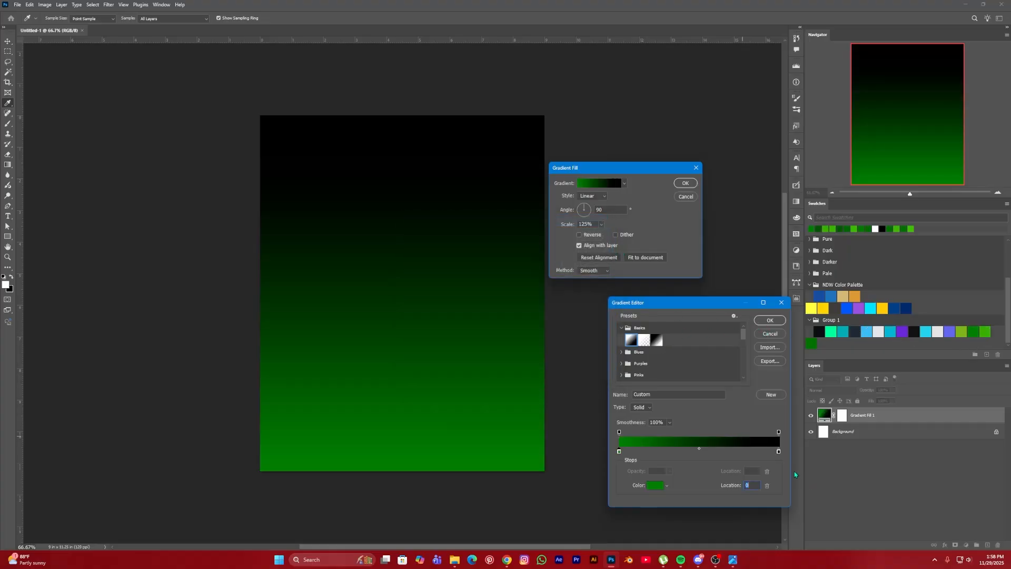
click(778, 451)
click(656, 485)
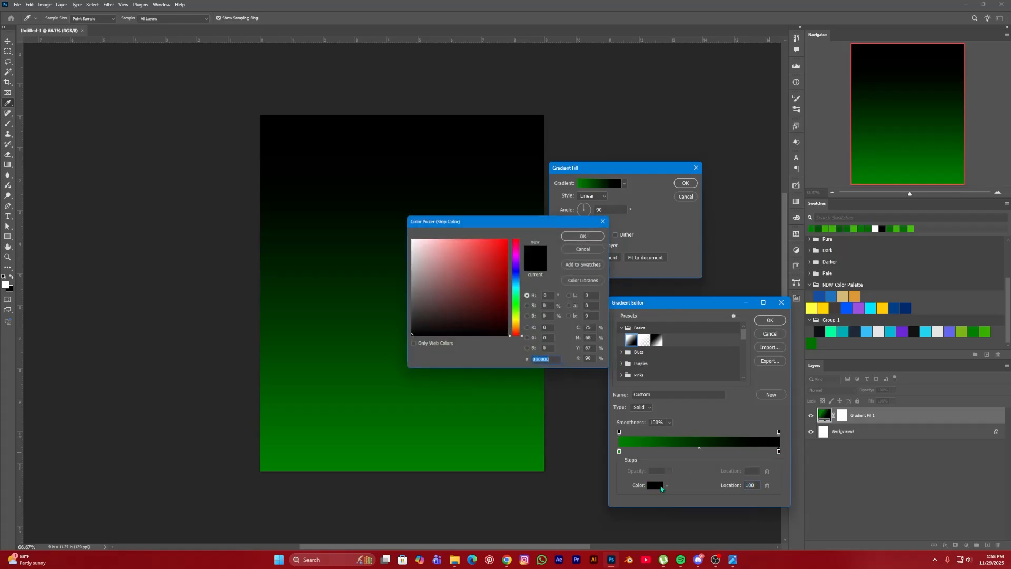
click(983, 333)
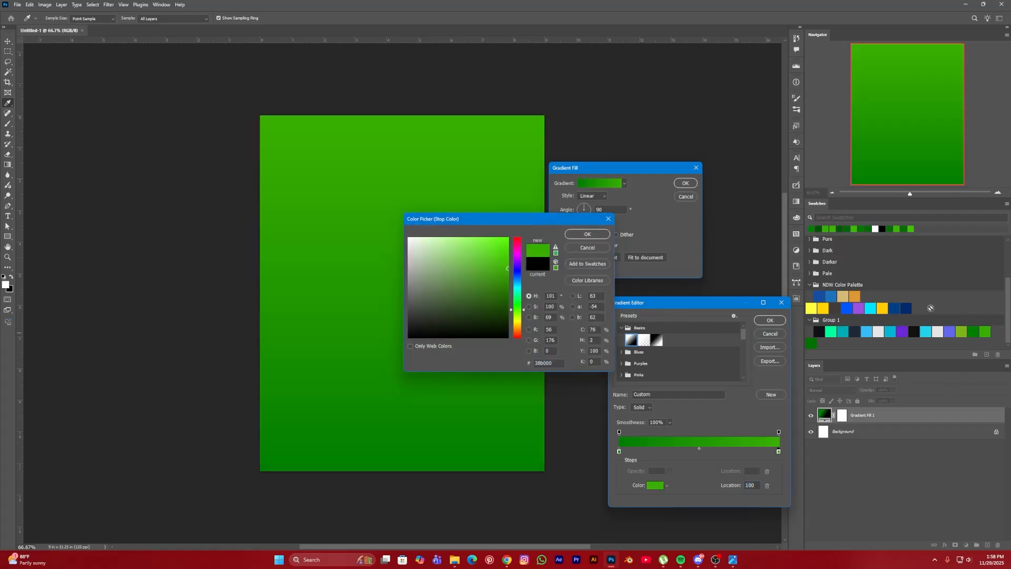
click(587, 234)
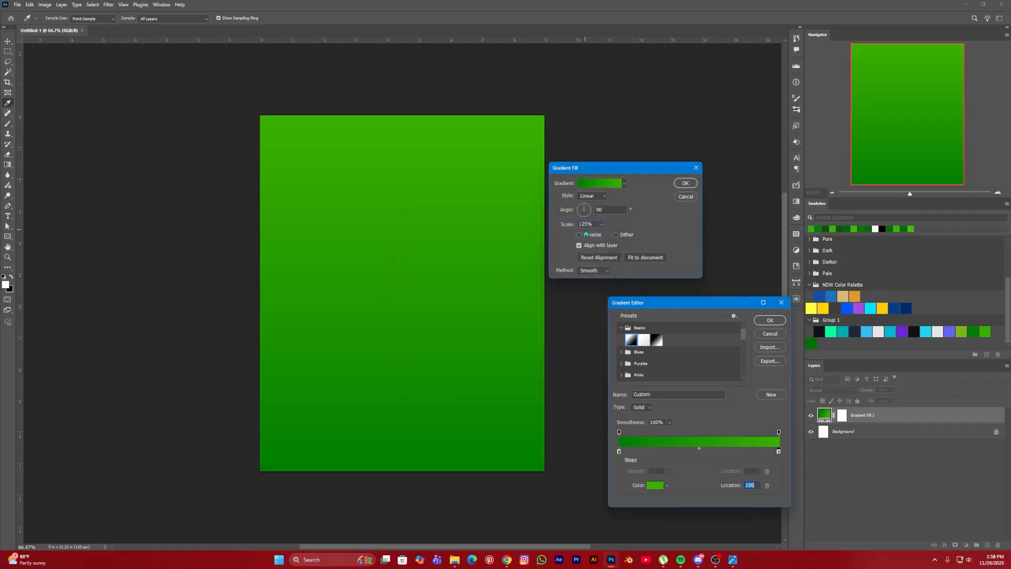
Step: Darken the gradient's start stop at location 0 to green 015901
click(618, 452)
click(656, 486)
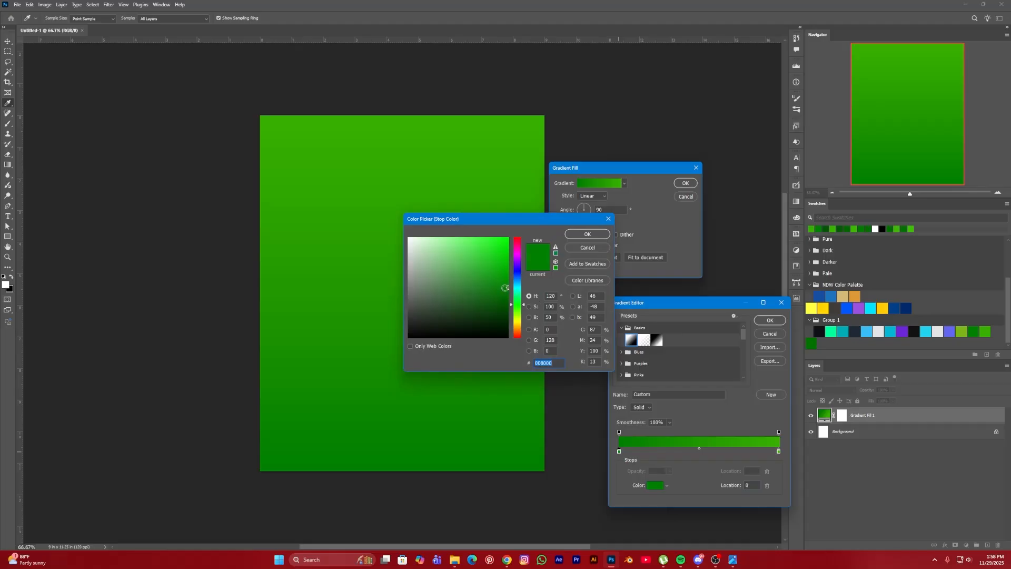
click(508, 293)
drag(508, 293, 507, 302)
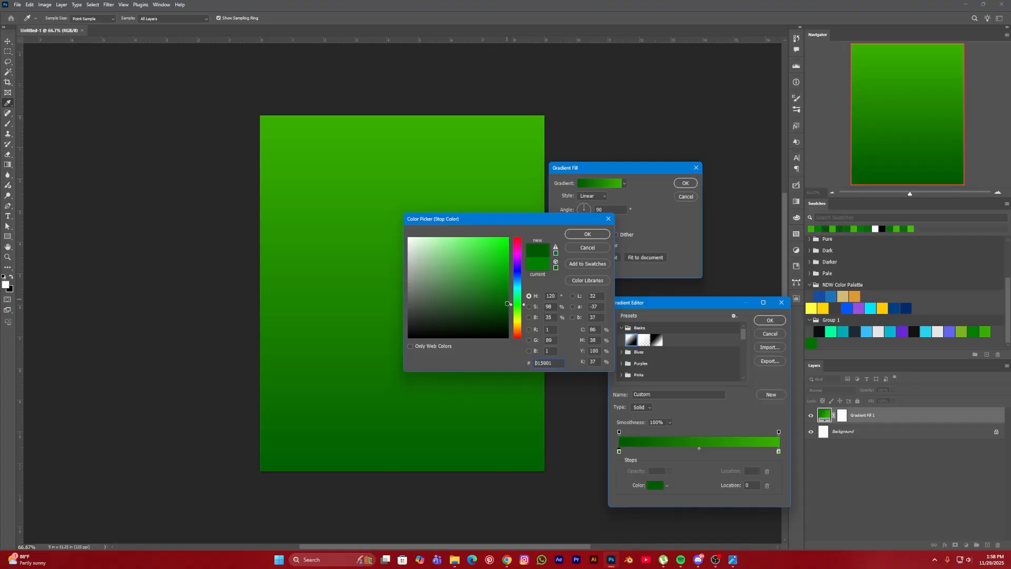
click(587, 234)
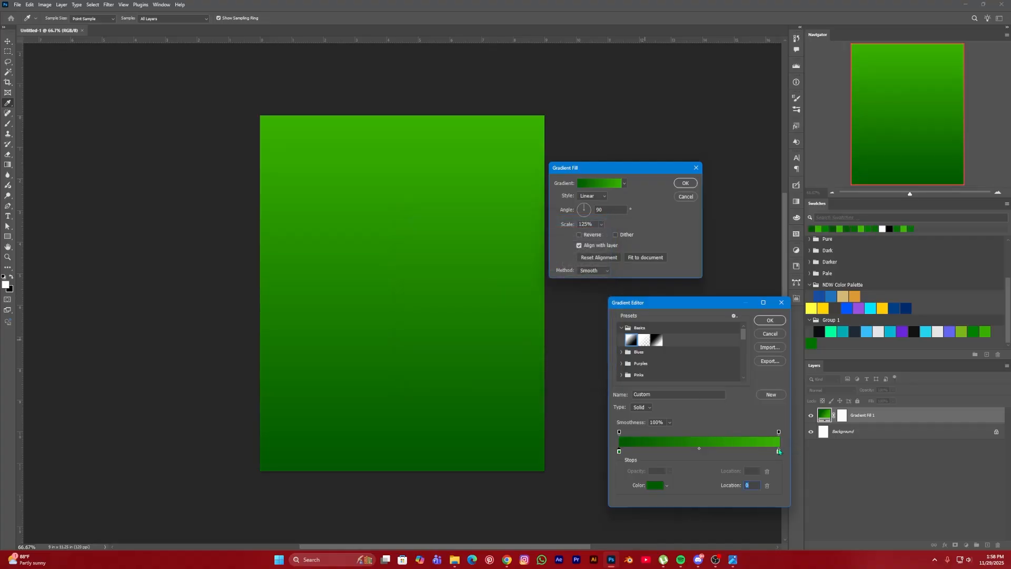
Step: Brighten the gradient's end stop at location 100 to green 3dbc02 and accept the edited gradient
click(779, 451)
click(648, 487)
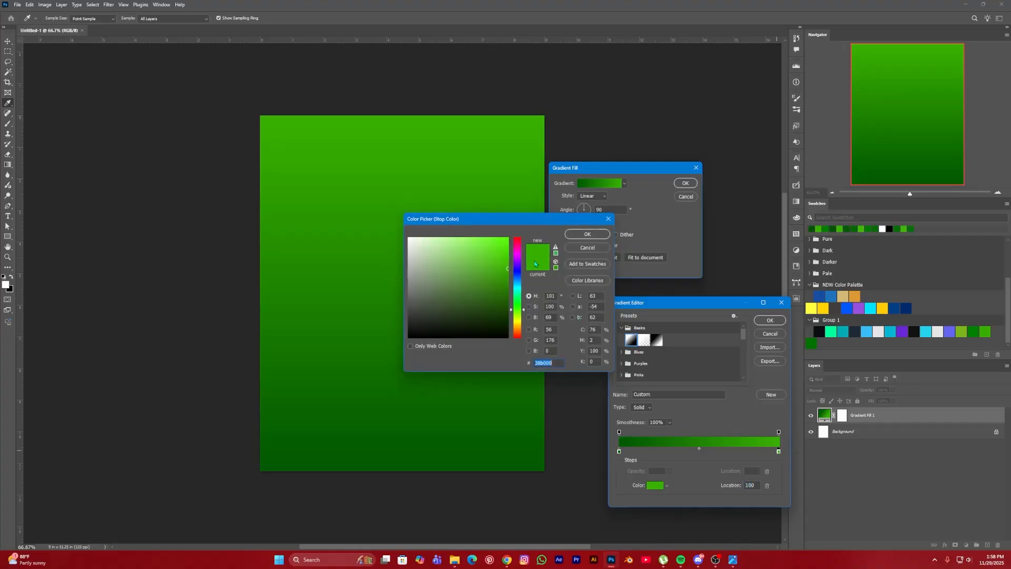
click(507, 265)
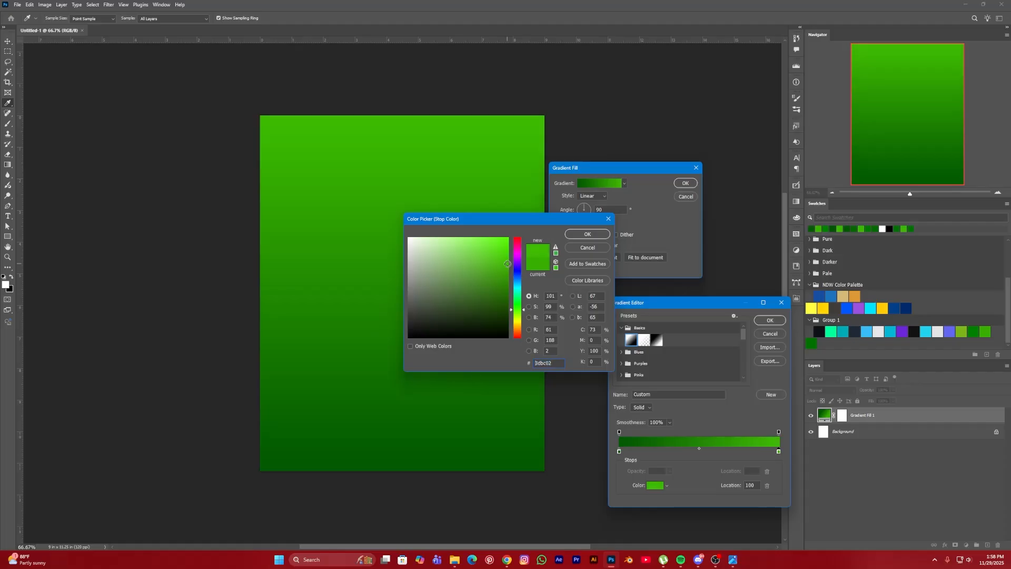
click(577, 238)
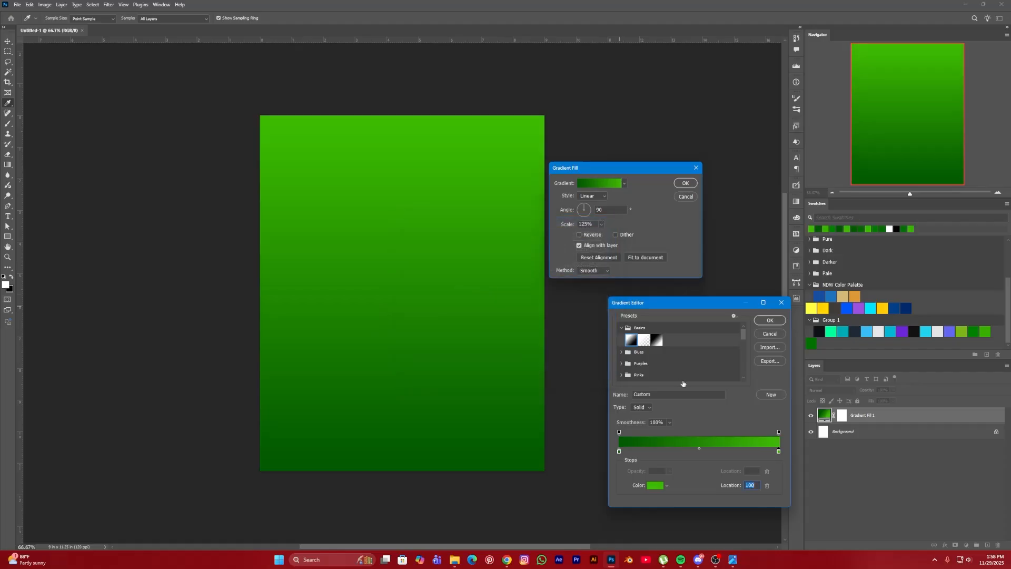
click(768, 321)
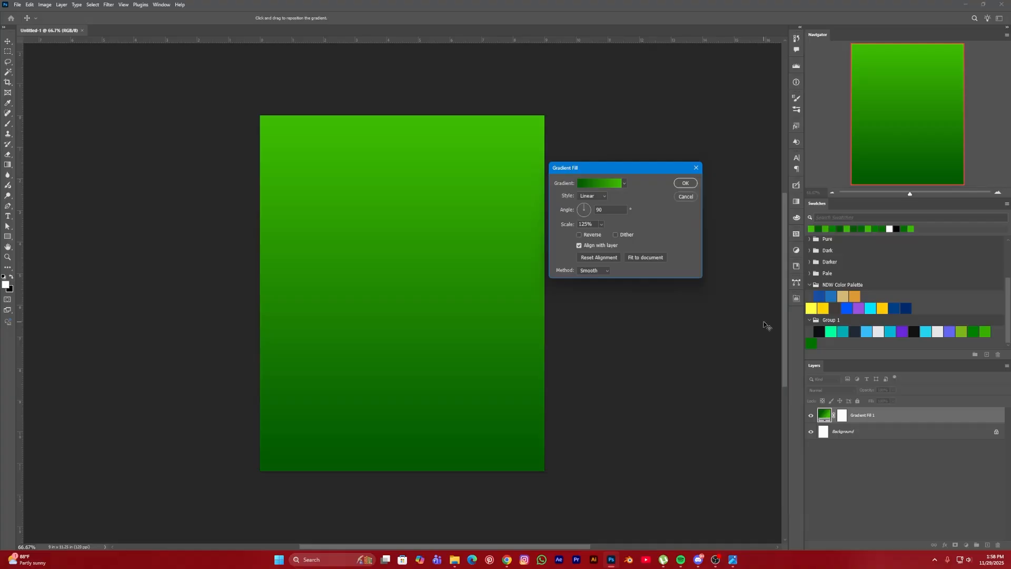
Step: Move the gradient fill settings clear of the canvas and view the reference poster Heineken Beer.jpg in the photo viewer
drag(618, 170, 658, 176)
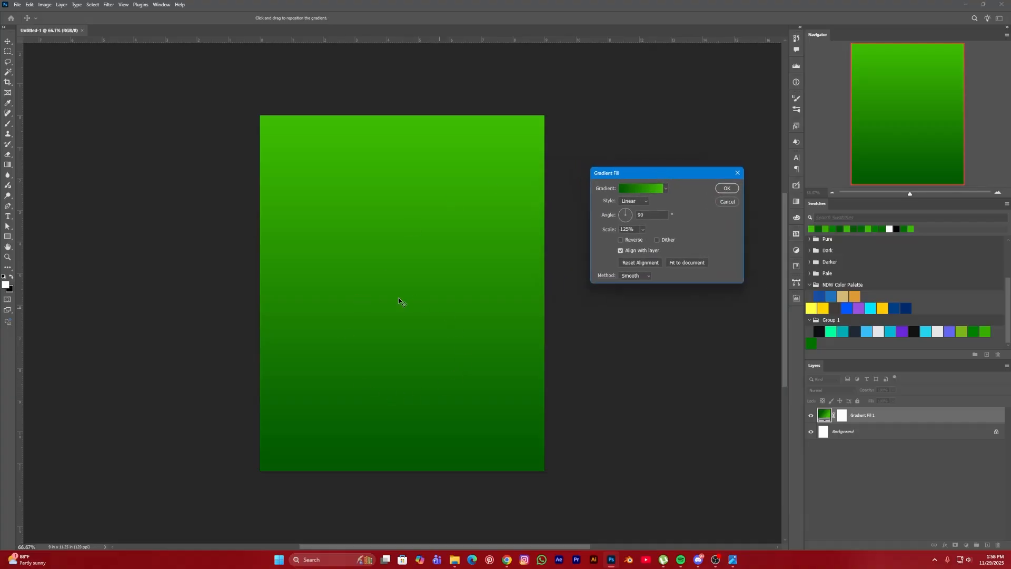
click(739, 565)
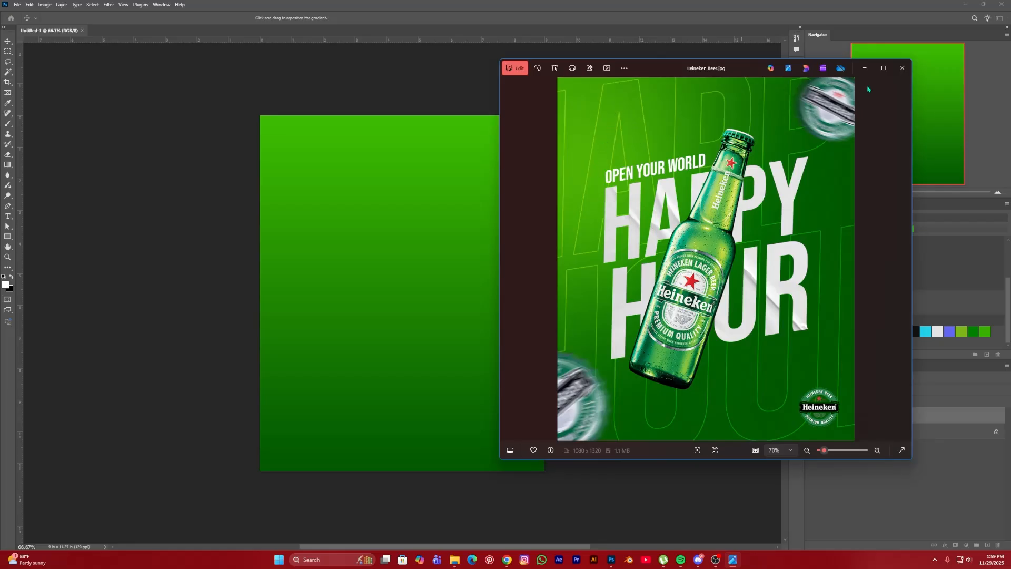
click(864, 68)
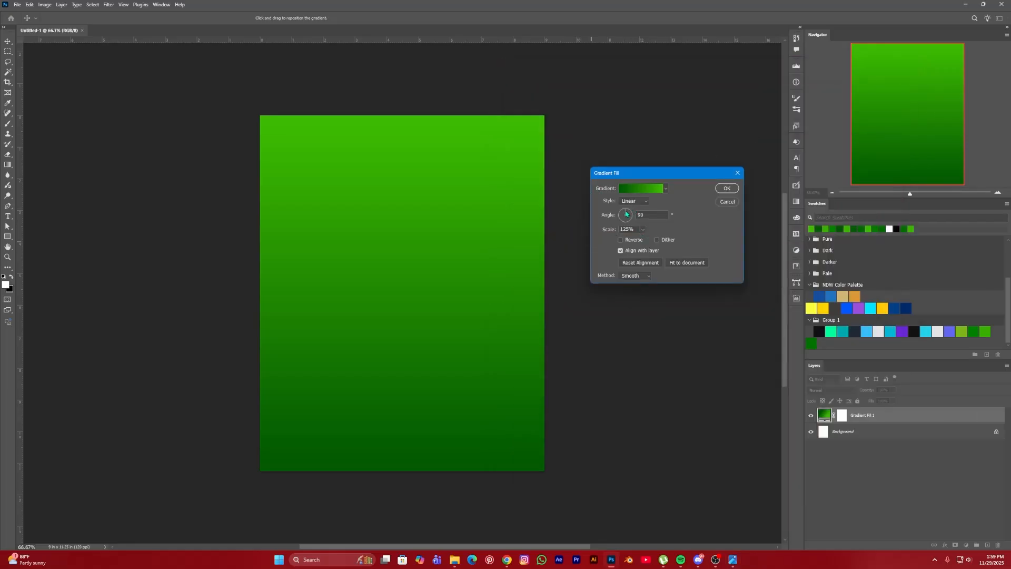
Step: Set the gradient angle to 144.87°, shift the gradient toward the canvas's upper-left corner and apply the fill
drag(626, 214, 621, 215)
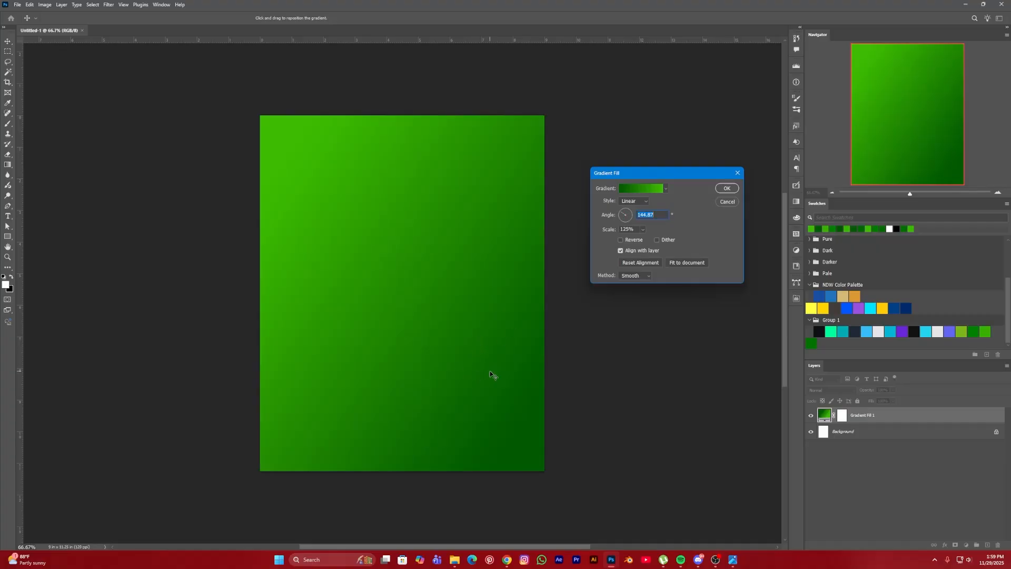
drag(489, 373, 430, 311)
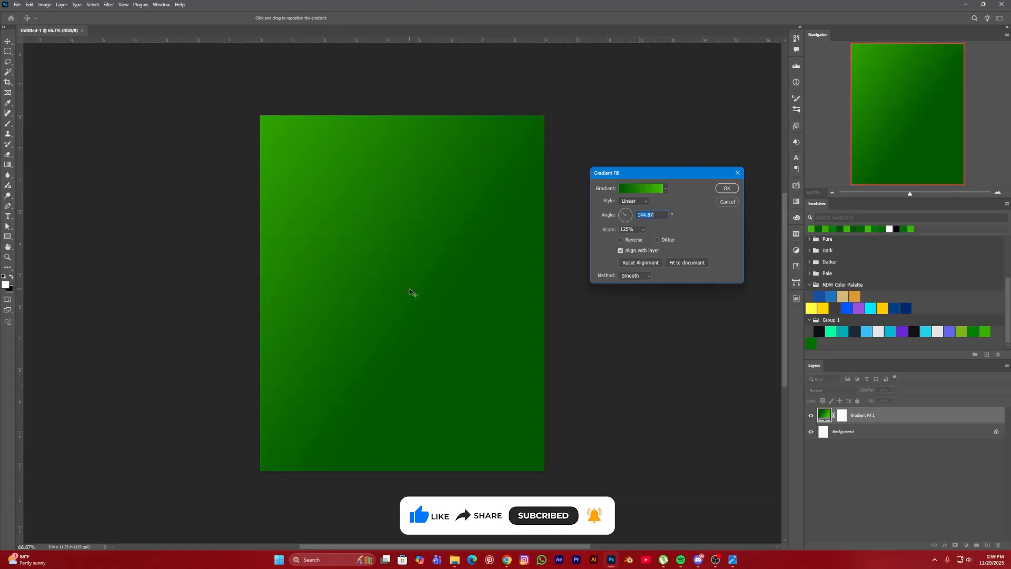
click(726, 192)
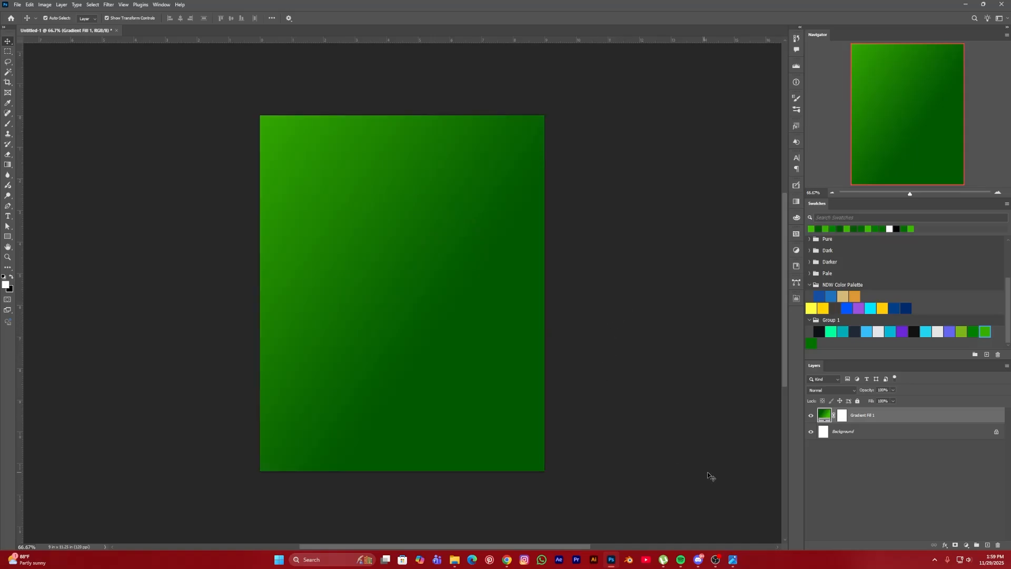
Step: Check the reference poster and paint one large soft white spot on a new layer in the canvas's upper-left area
click(733, 559)
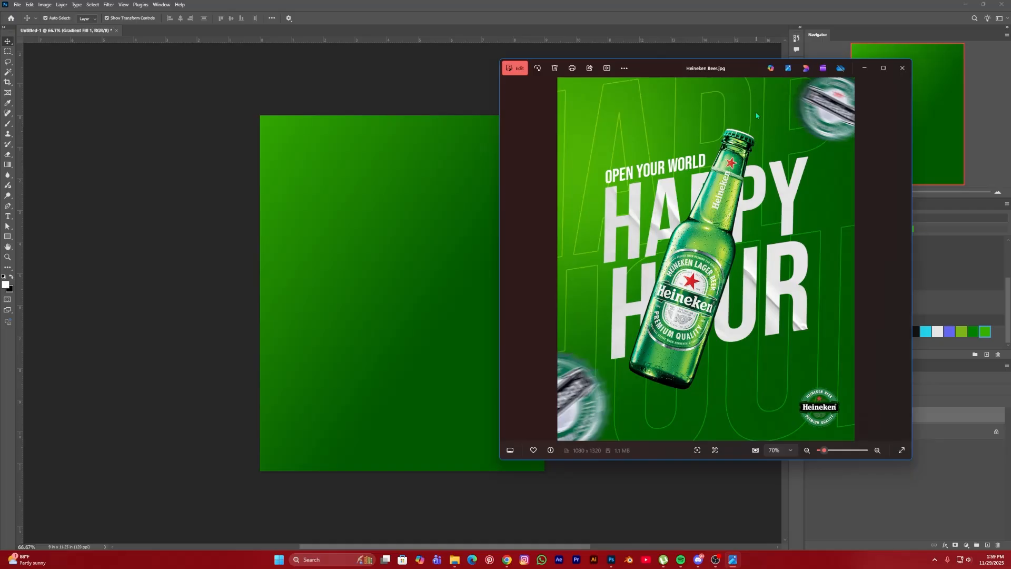
click(864, 68)
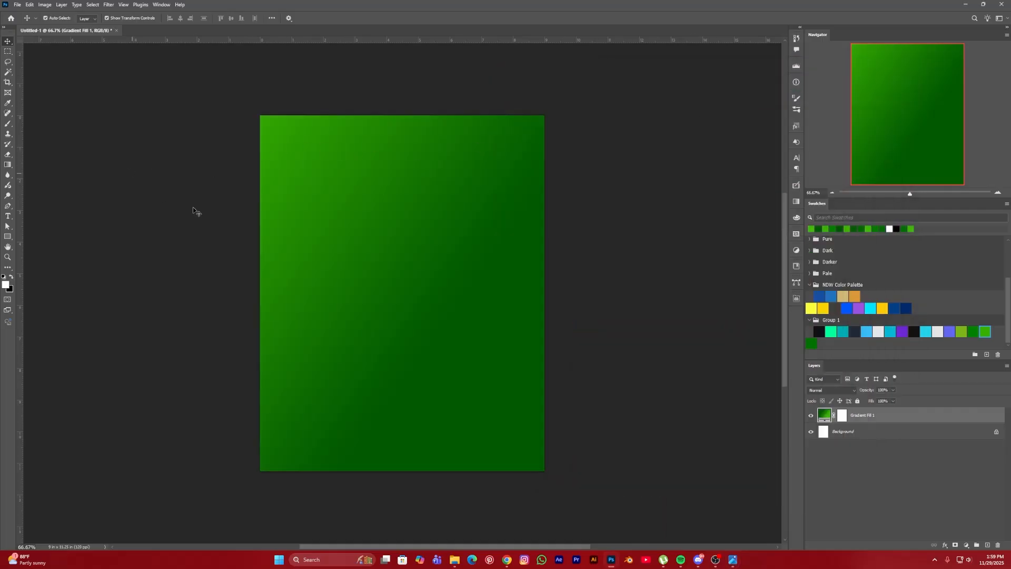
click(986, 545)
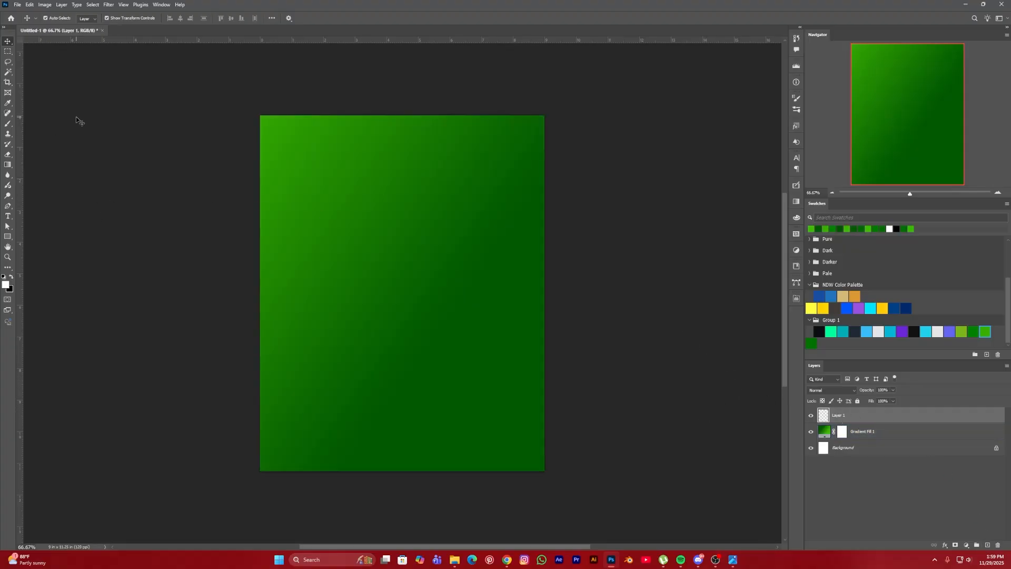
click(7, 124)
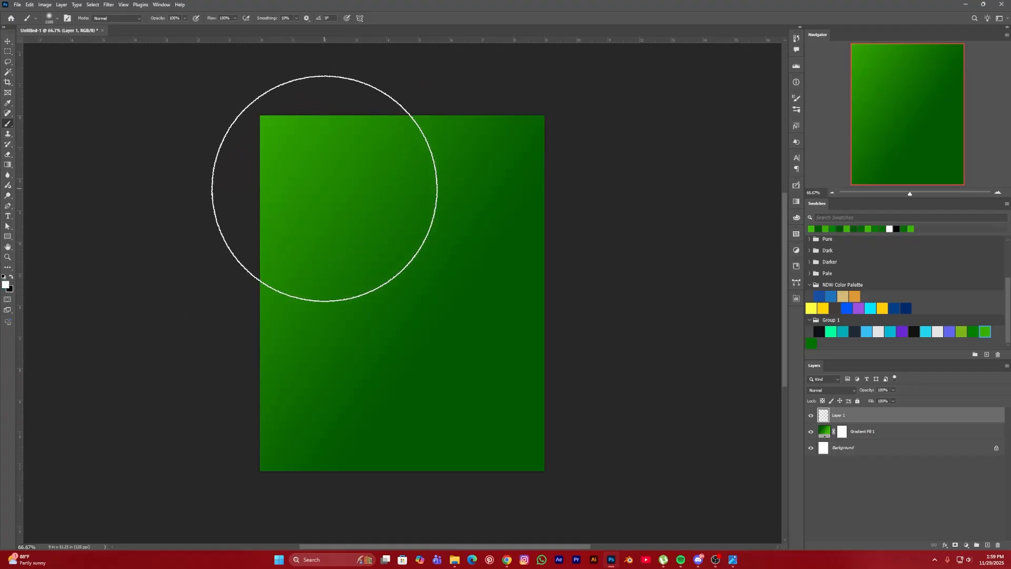
click(323, 188)
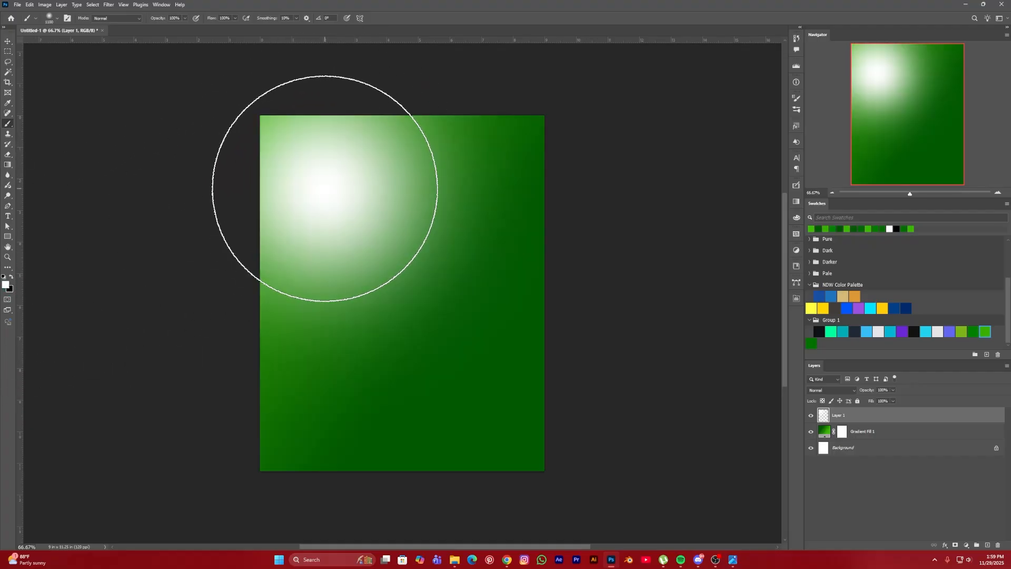
click(8, 42)
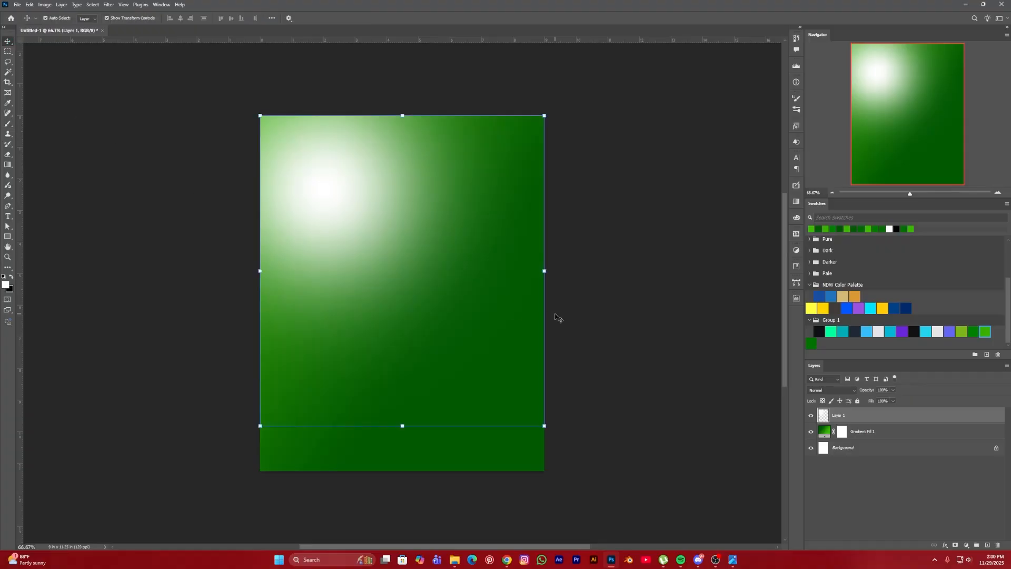
Step: Blend the white spot layer with Overlay and enlarge it past the canvas's top and side edges, down to the bottom edge
click(833, 391)
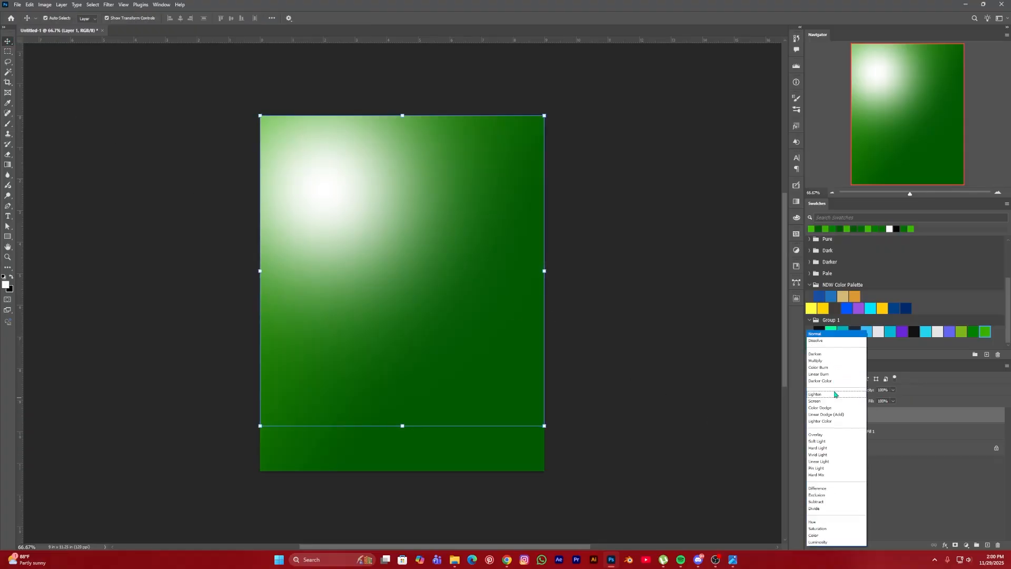
click(821, 435)
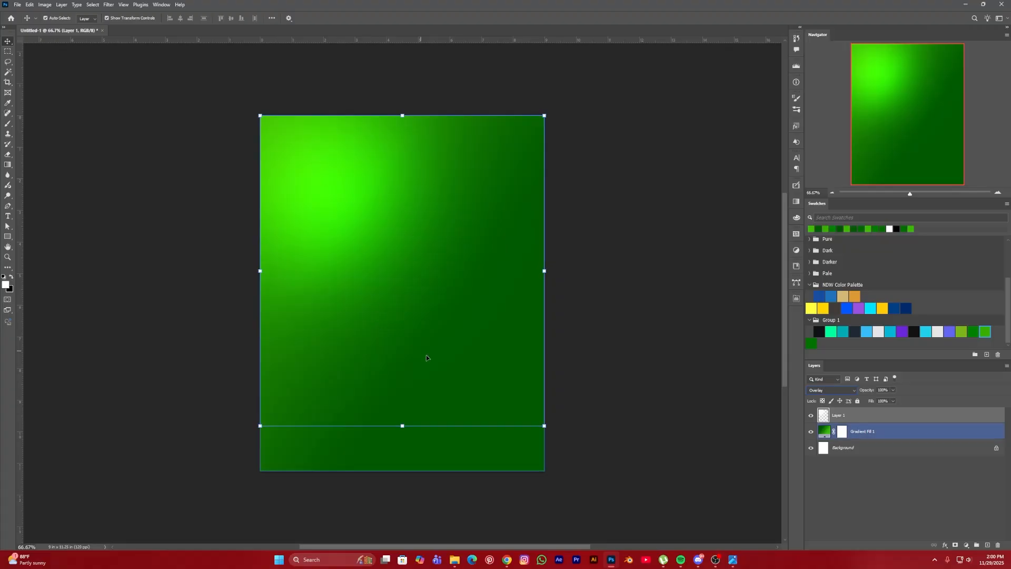
drag(403, 426, 402, 471)
drag(402, 116, 401, 93)
drag(434, 239, 430, 241)
key(Return)
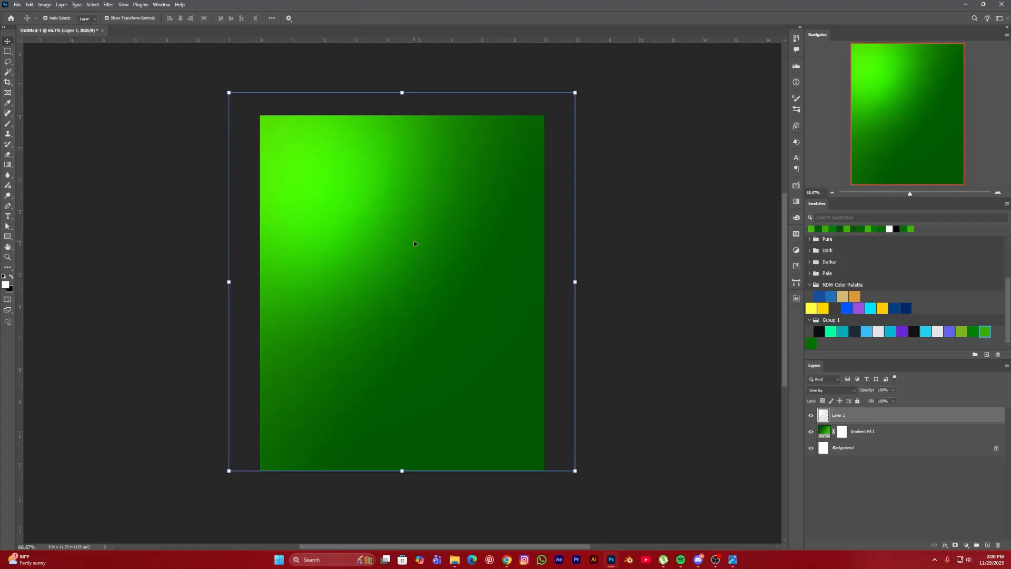
Step: Lower the white spot layer's fill to 40% and compare the background with the reference poster Heineken Beer.jpg
click(893, 402)
drag(893, 413, 871, 413)
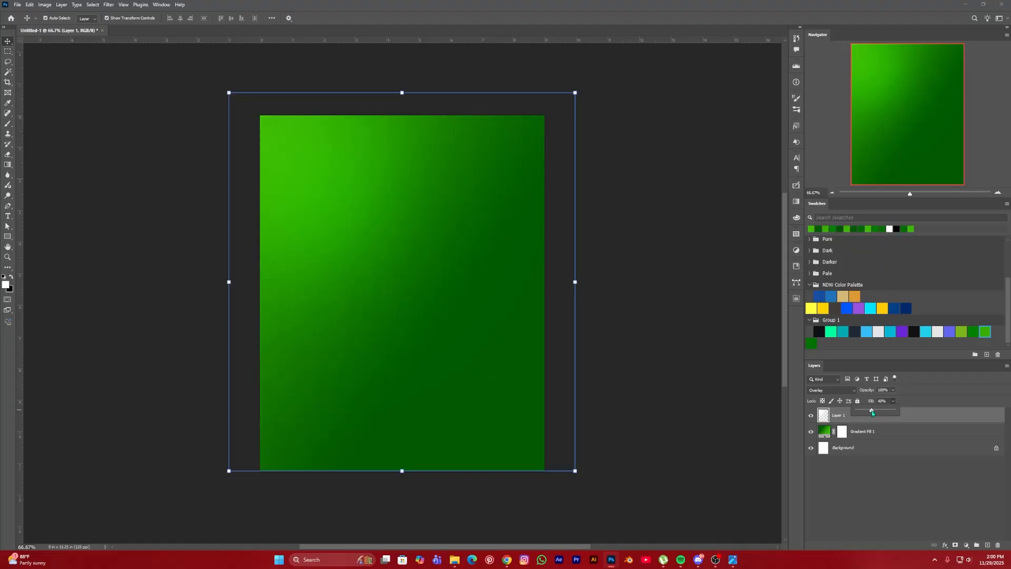
click(659, 367)
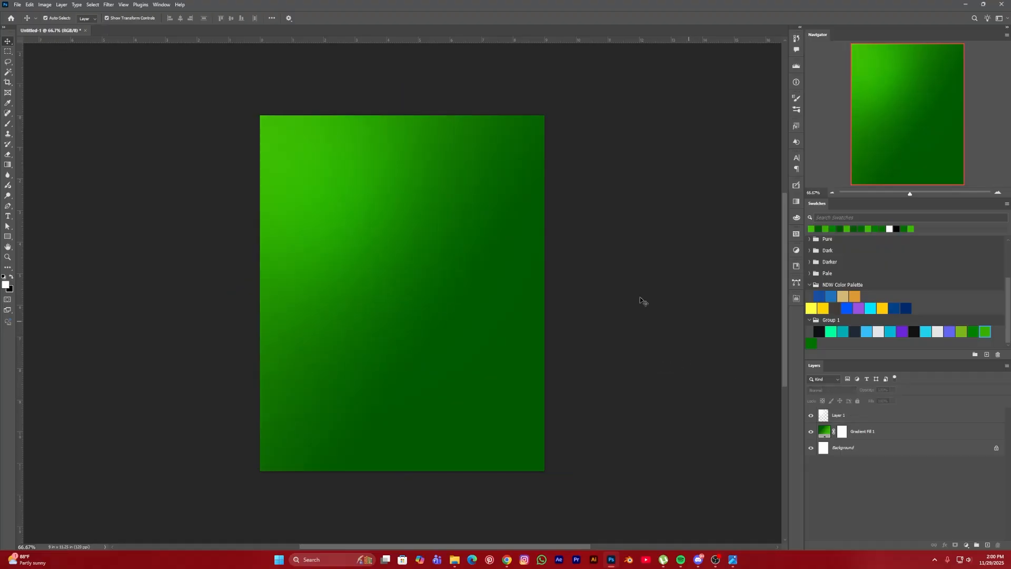
click(732, 559)
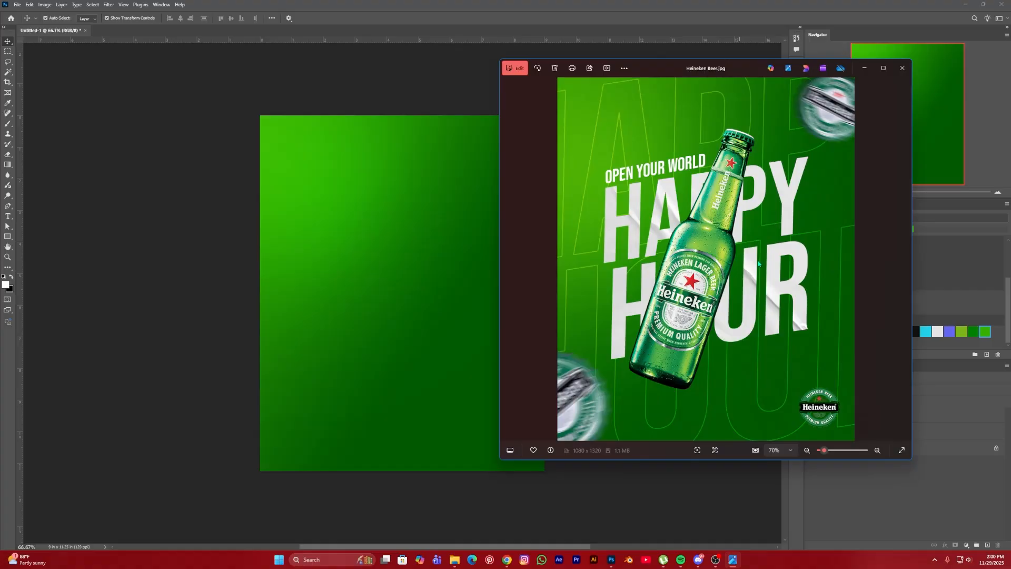
click(864, 68)
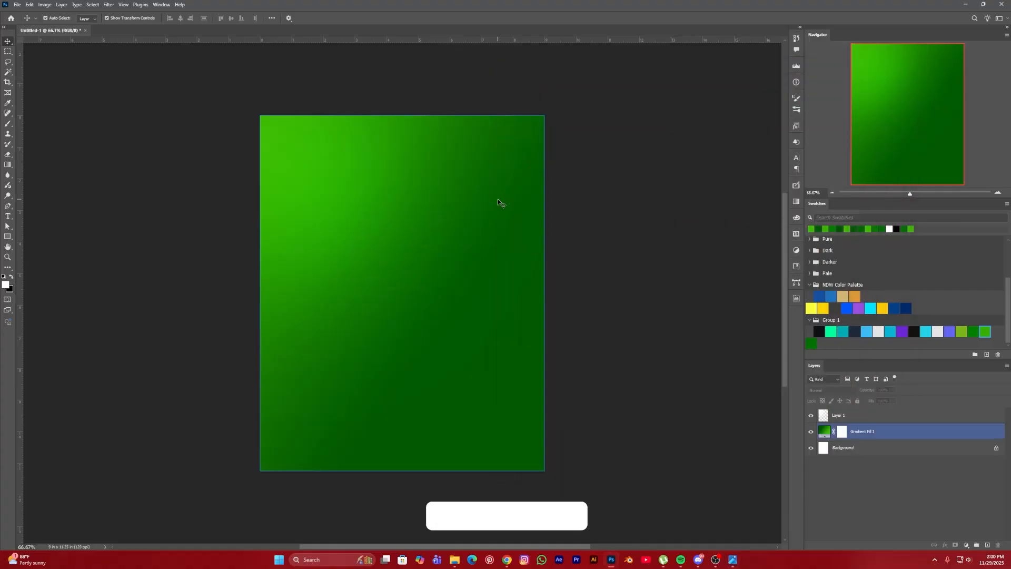
click(436, 112)
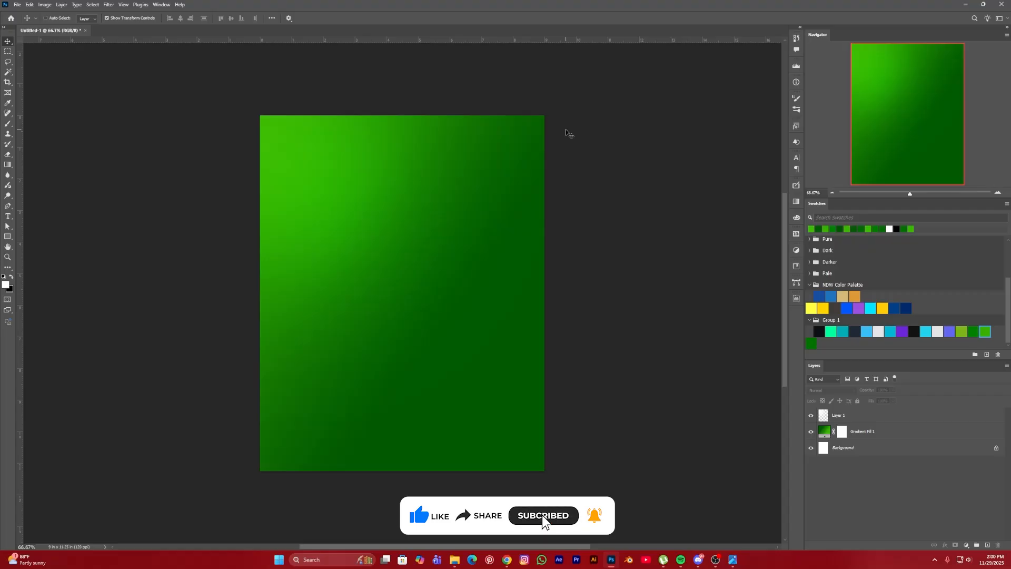
Step: Open the dark Texturelabs paper texture image, unlock its background layer and bring it into the poster document as a new layer
key(ctrl+o)
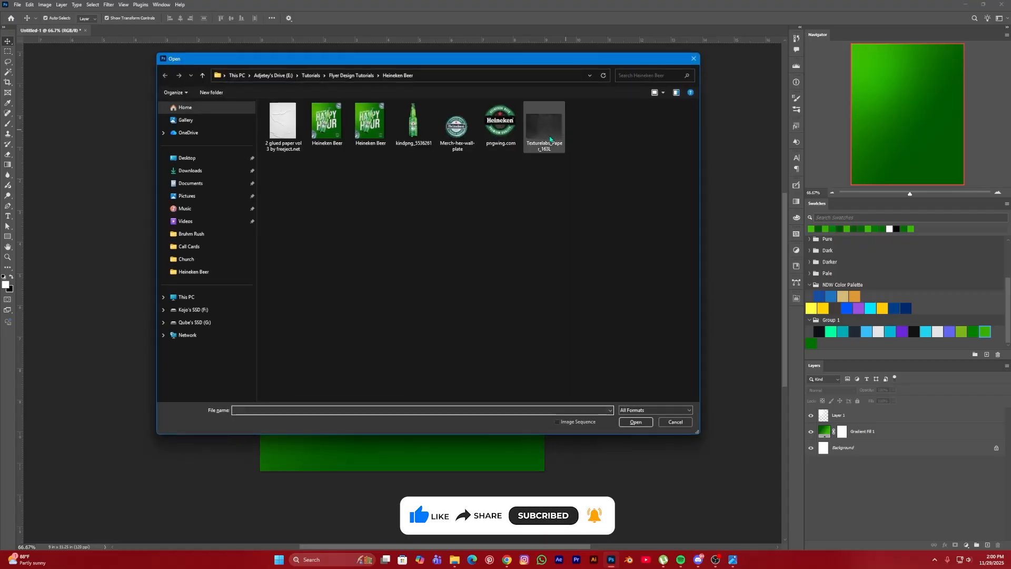
click(546, 130)
click(636, 422)
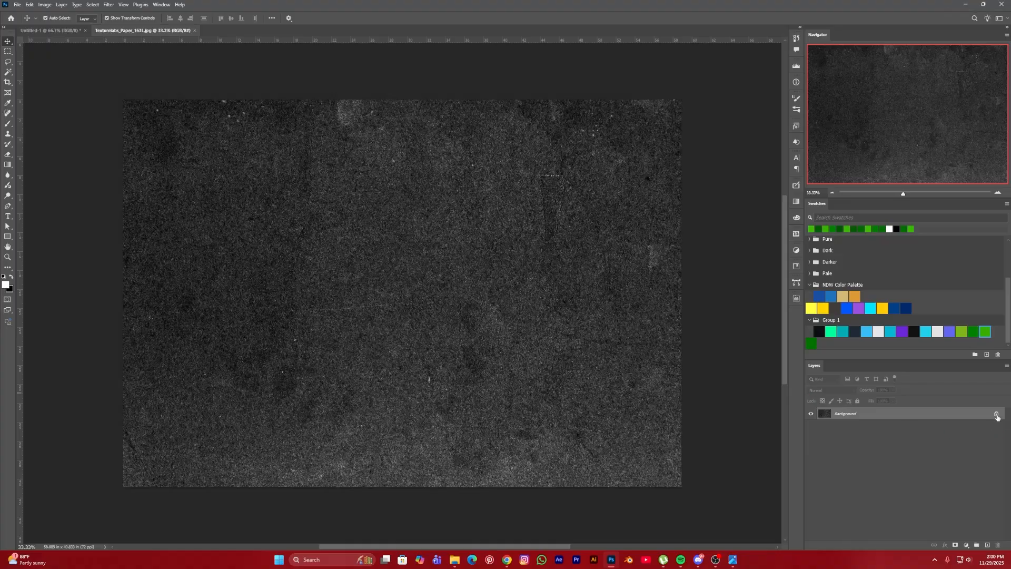
click(997, 417)
drag(681, 487, 410, 313)
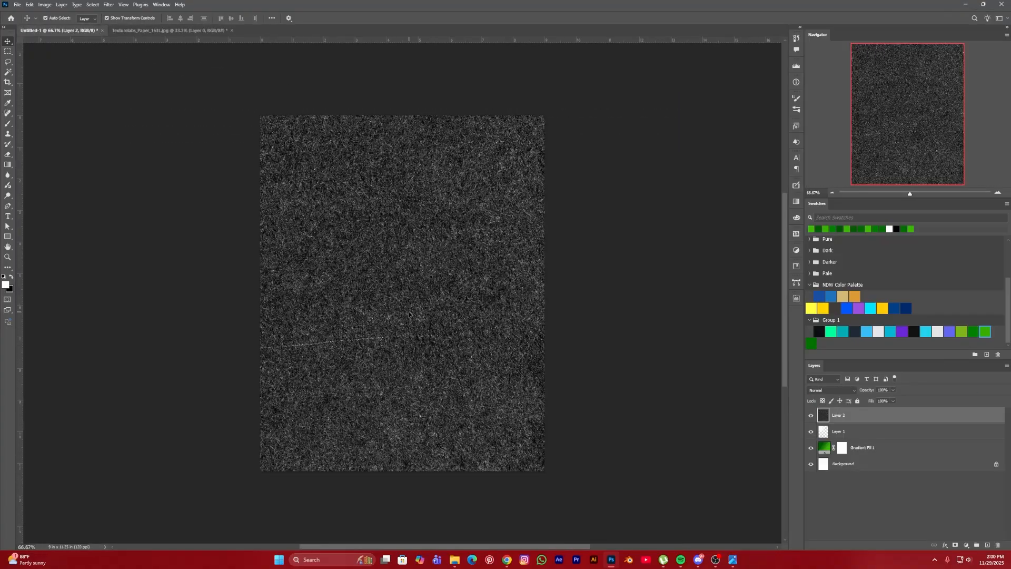
Step: Scale the paper texture down to the canvas height, centre it horizontally on the poster and apply the transform
key(ctrl+t)
key(ctrl+0)
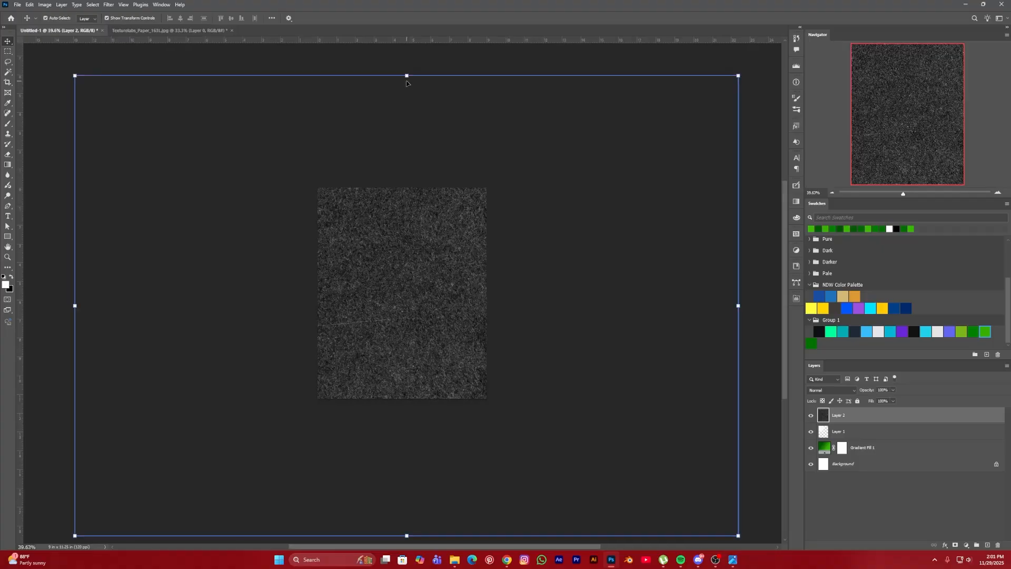
drag(407, 82, 432, 190)
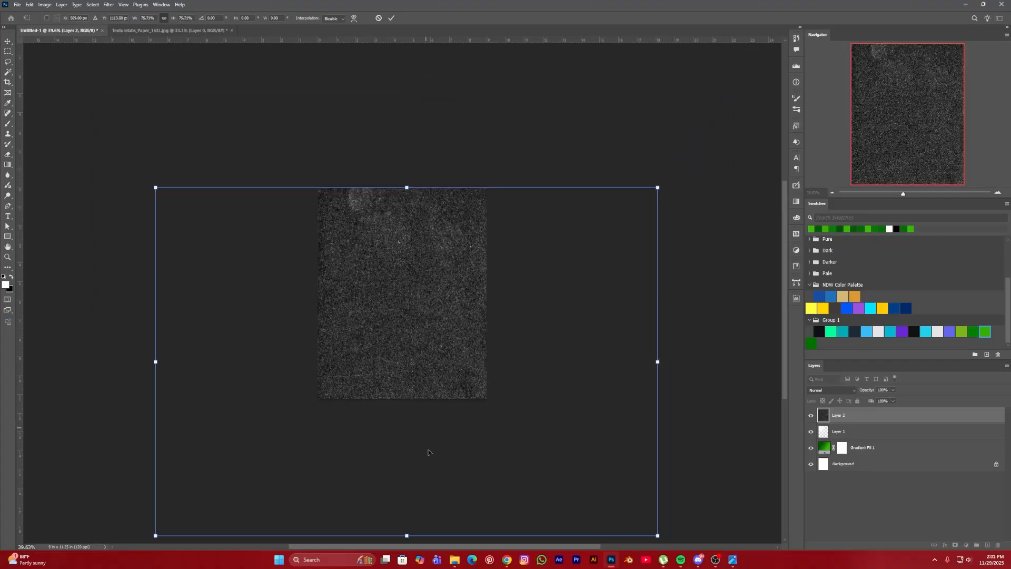
drag(410, 539, 408, 398)
drag(431, 356, 425, 355)
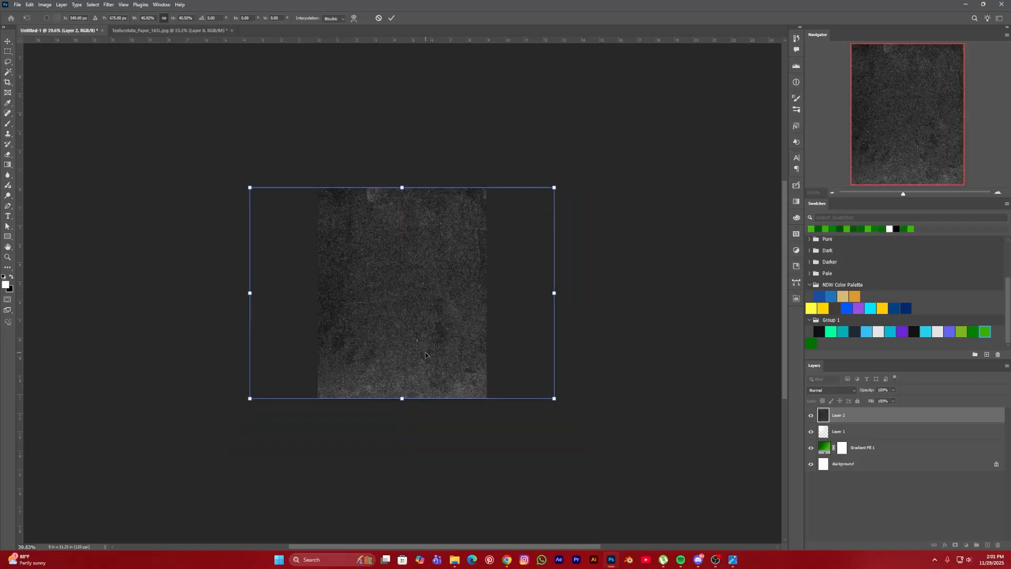
key(Return)
key(ctrl+0)
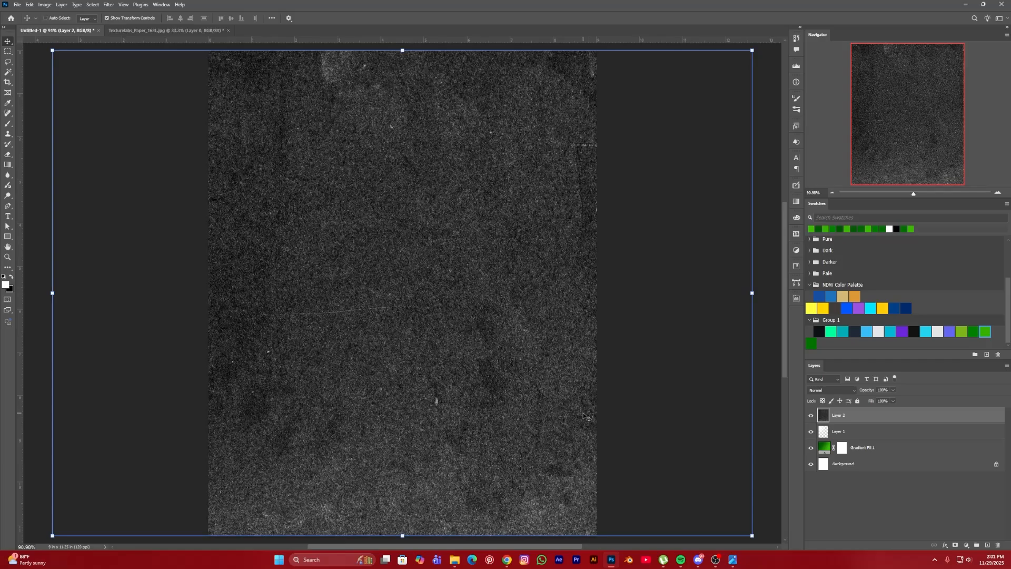
key(ctrl+minus)
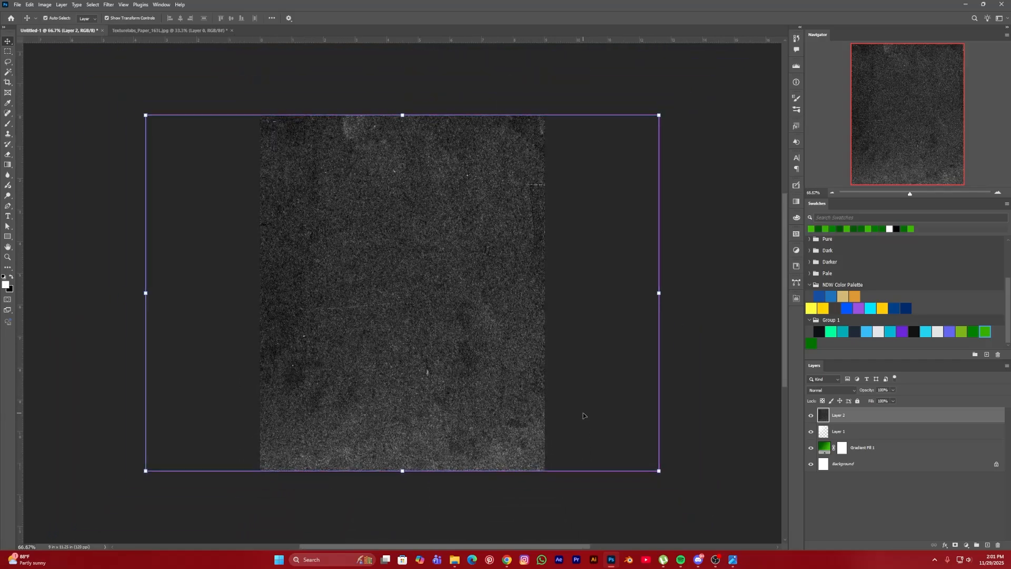
Step: Blend the paper texture layer with Soft Light at 29% fill and check the reference poster
click(832, 391)
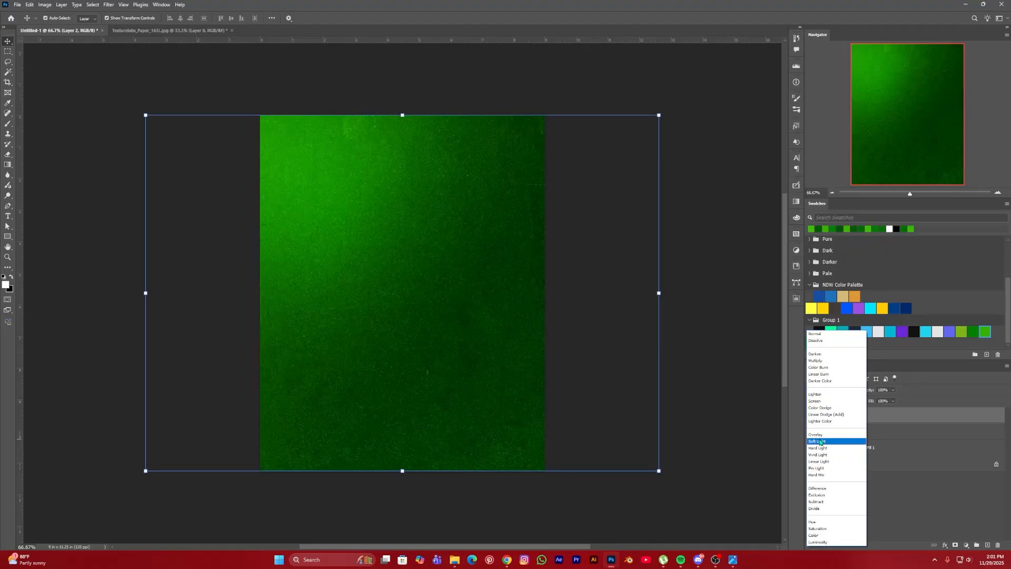
click(820, 442)
click(893, 402)
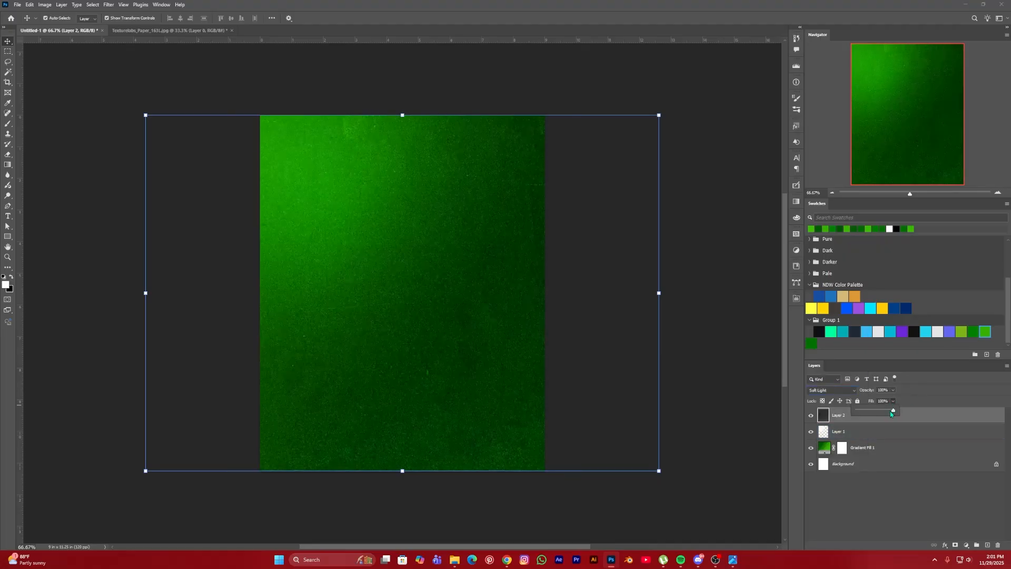
drag(891, 413, 869, 415)
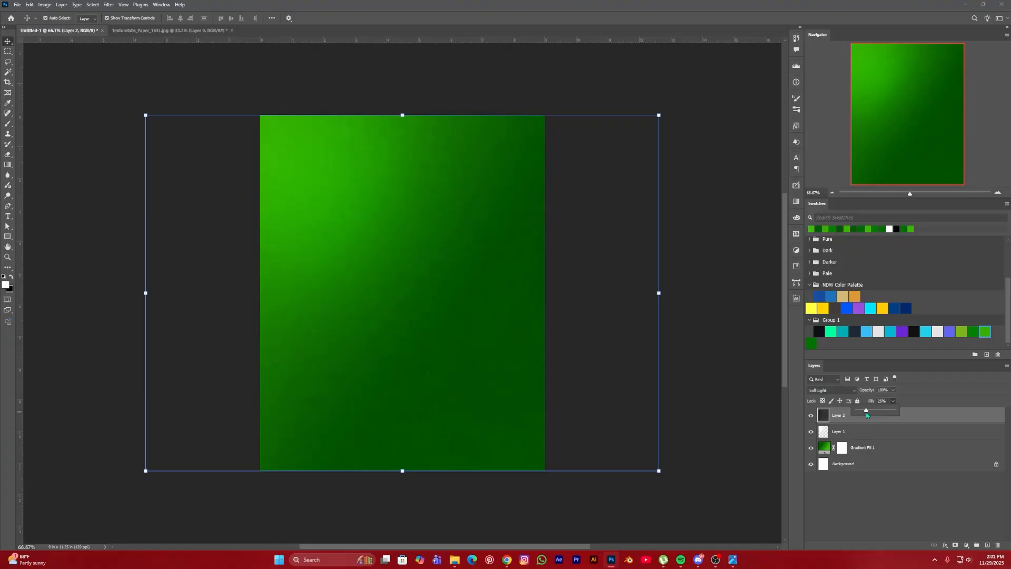
click(727, 399)
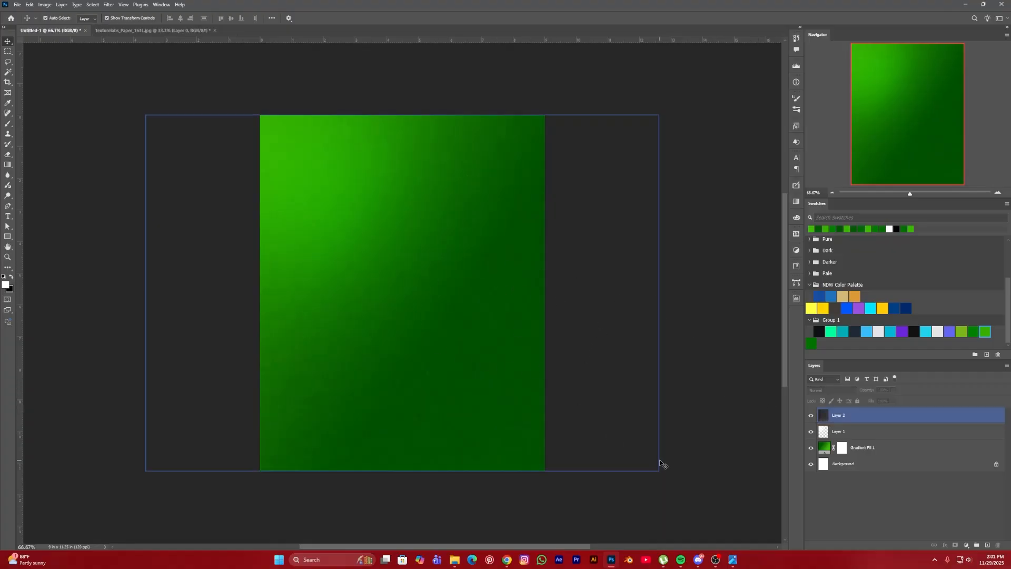
click(733, 559)
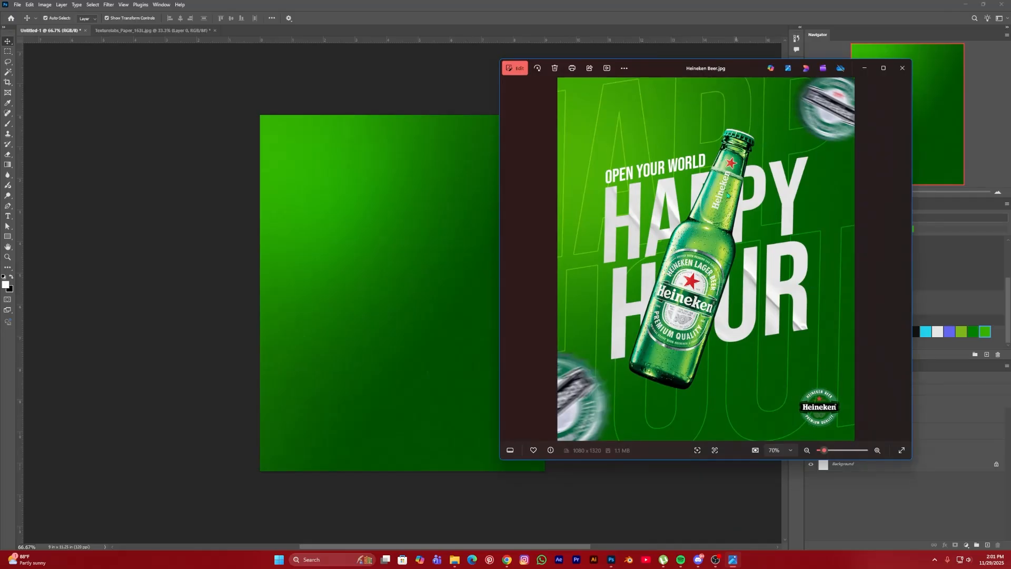
click(865, 67)
click(529, 152)
click(55, 222)
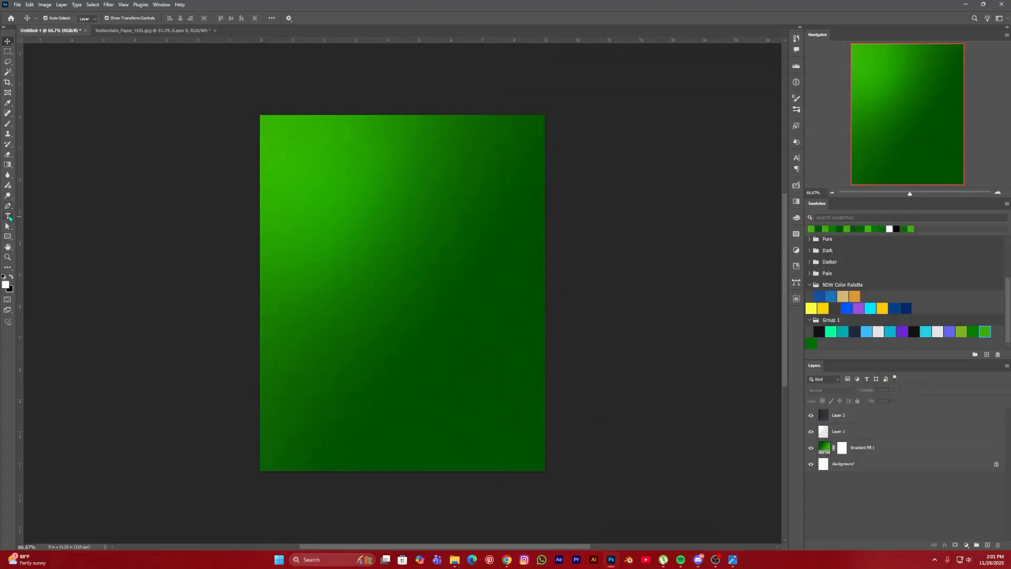
Step: Add the white Bebas Neue text HAPPY and enlarge it across the upper part of the poster
click(8, 216)
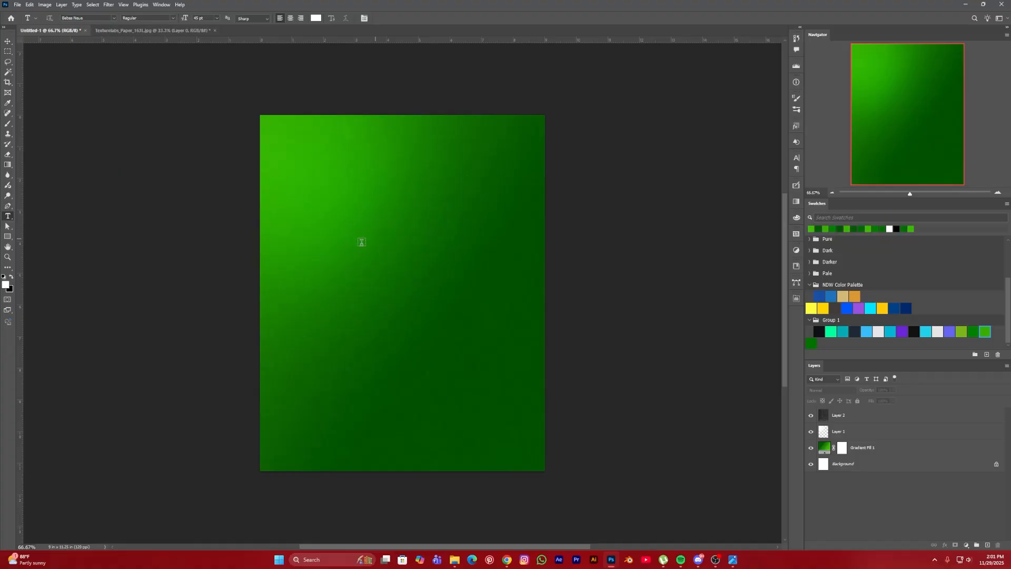
click(375, 241)
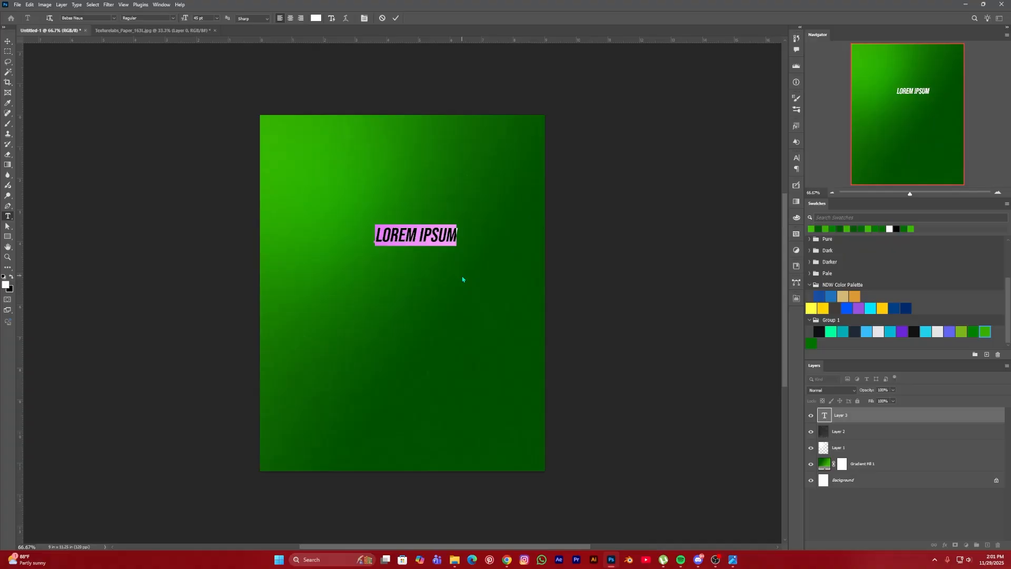
text(HAPPY)
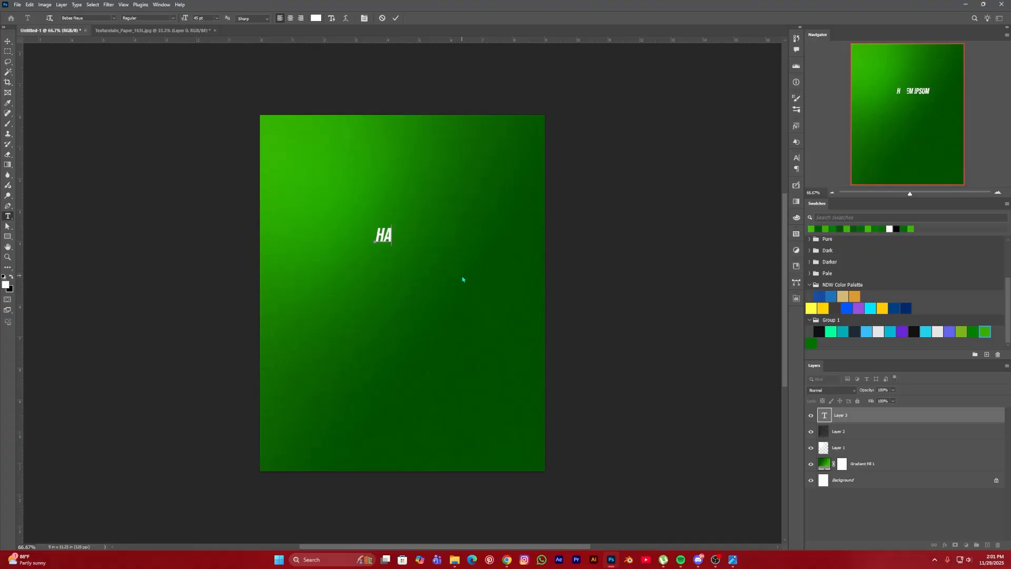
click(8, 41)
key(ctrl+t)
drag(400, 237, 422, 223)
key(Return)
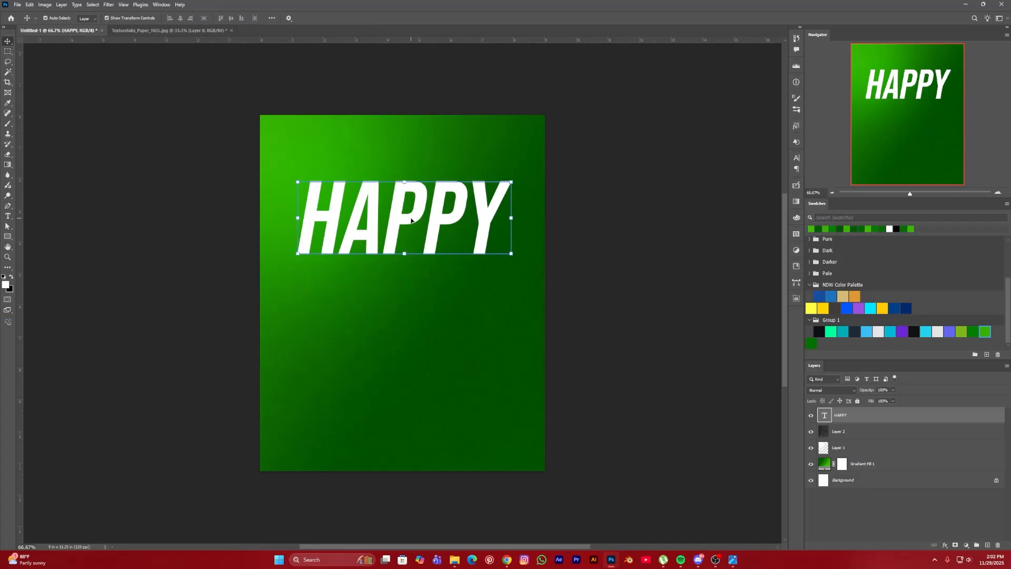
Step: Duplicate the HAPPY text directly below the original and change the copy's wording to HOUR
drag(411, 219, 398, 287)
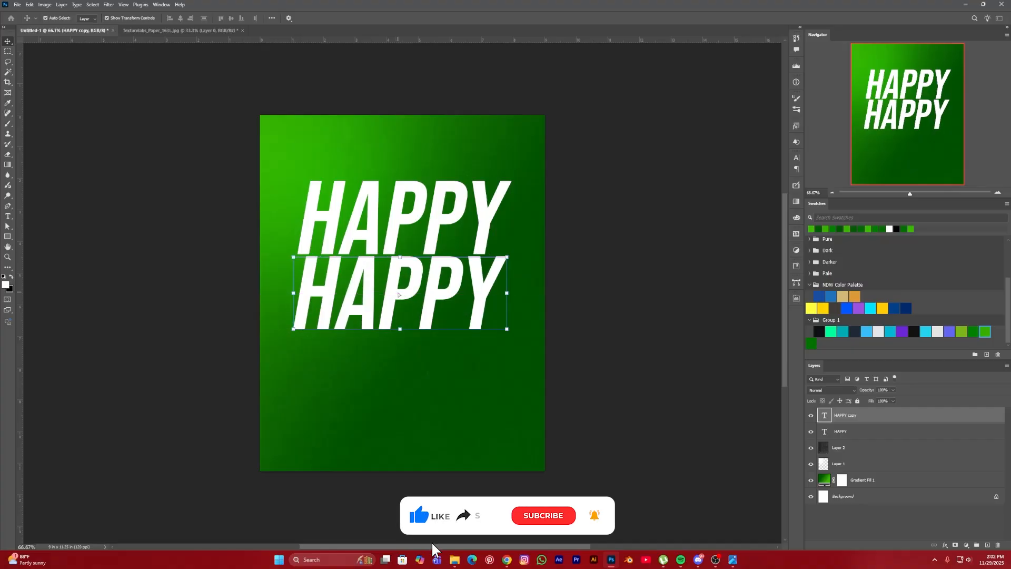
click(7, 216)
click(494, 316)
key(ctrl+a)
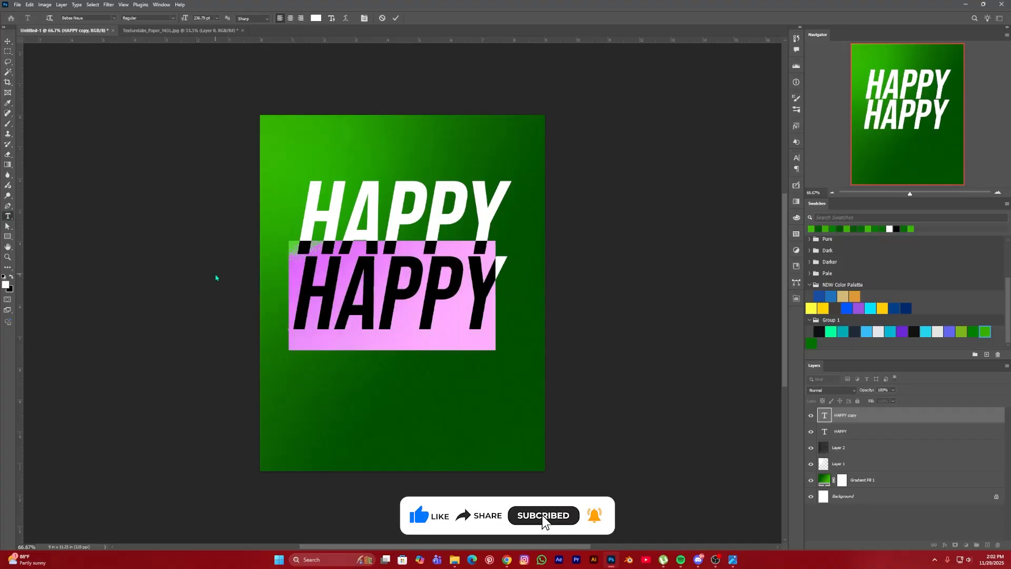
text(HOUR)
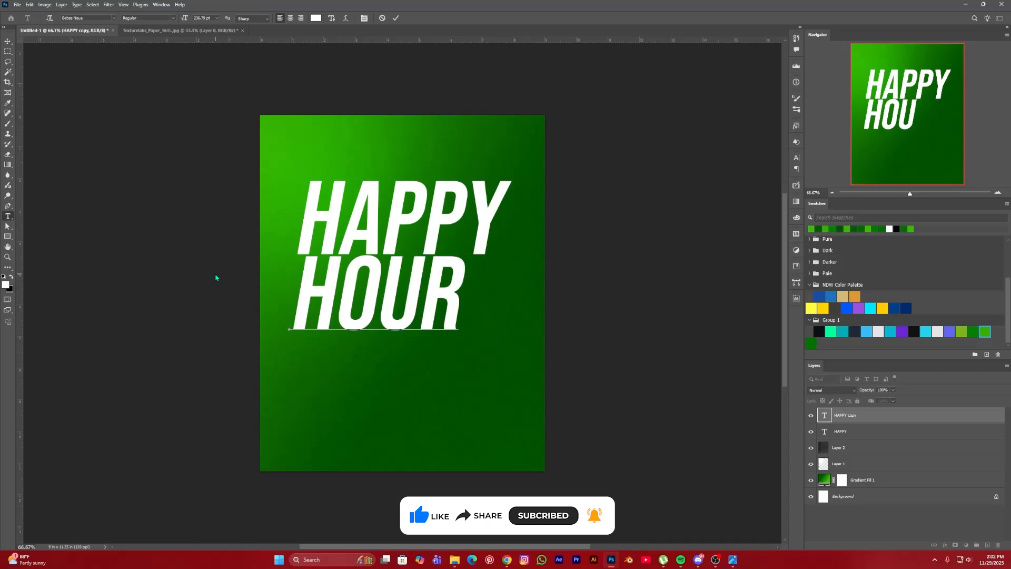
click(7, 41)
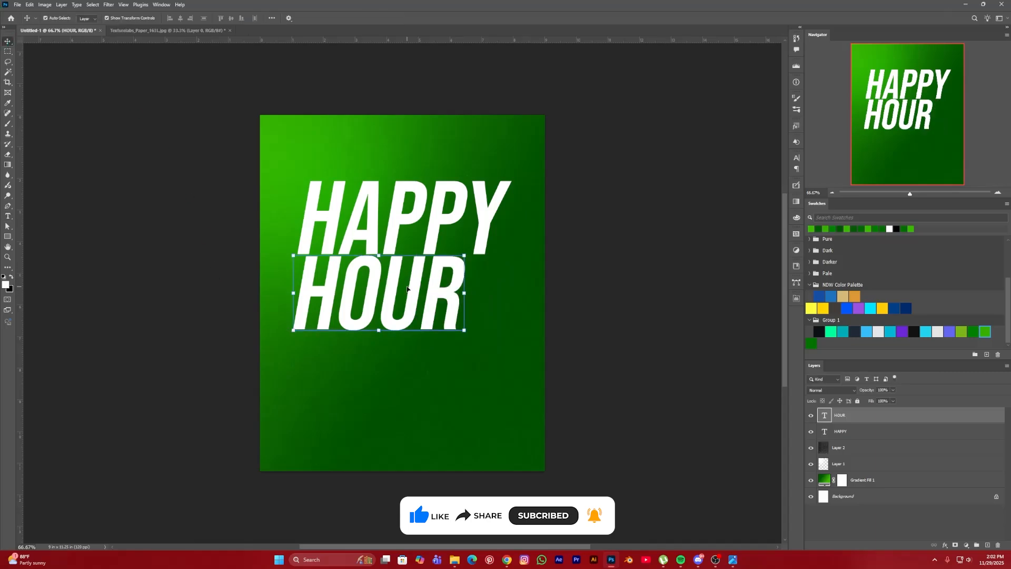
Step: Enlarge the HOUR text to about 114% and position it just beneath HAPPY
drag(409, 288, 406, 293)
key(ctrl+t)
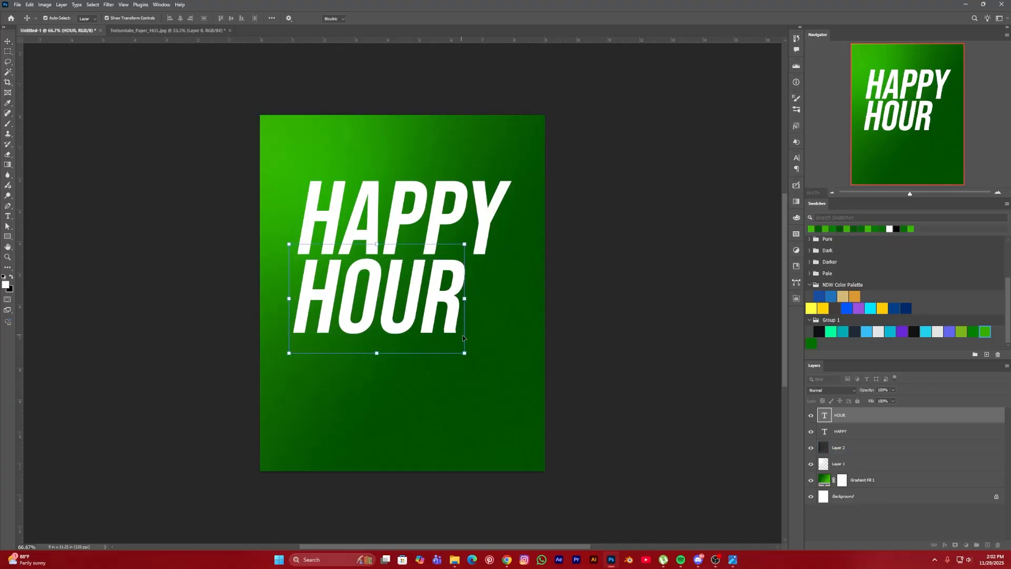
drag(463, 334, 447, 320)
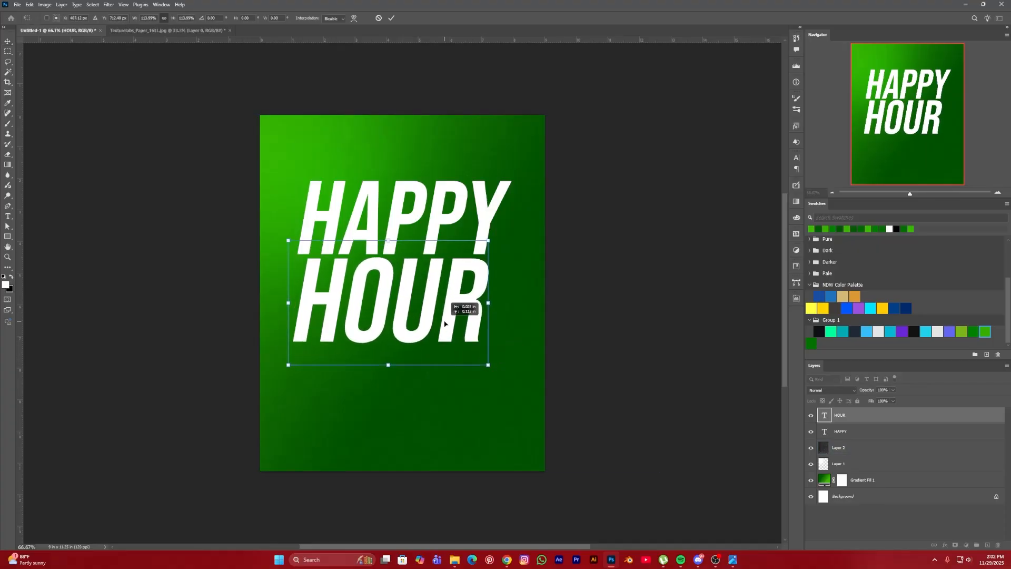
key(Return)
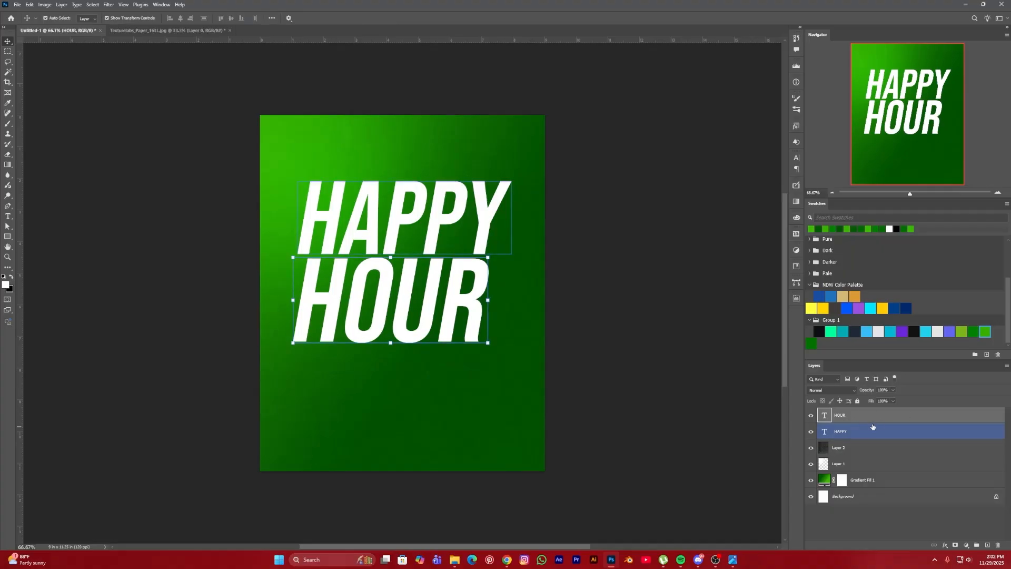
Step: Add a white outside Stroke effect to the HAPPY text layer
click(889, 432)
double_click(889, 433)
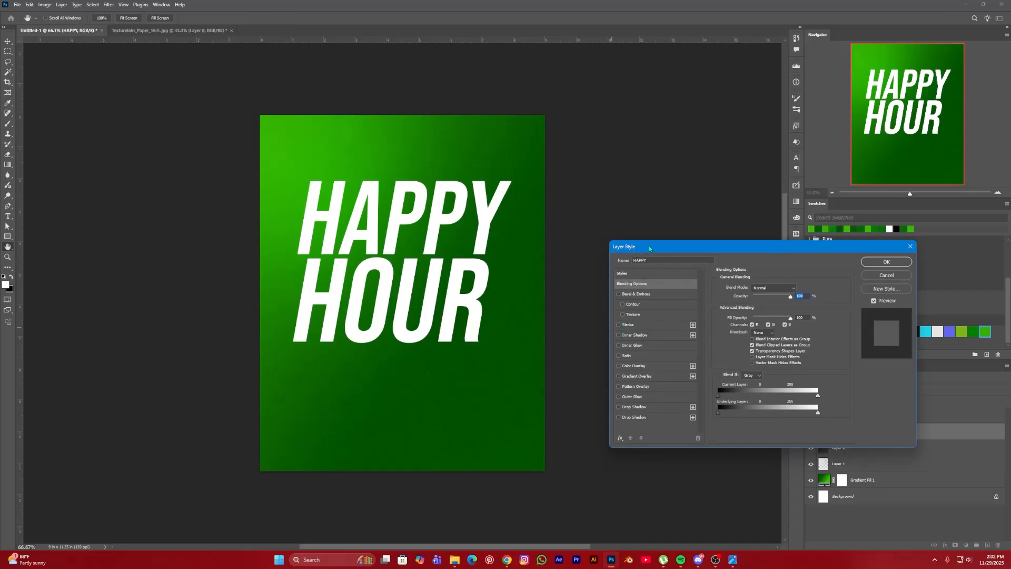
drag(649, 248, 590, 223)
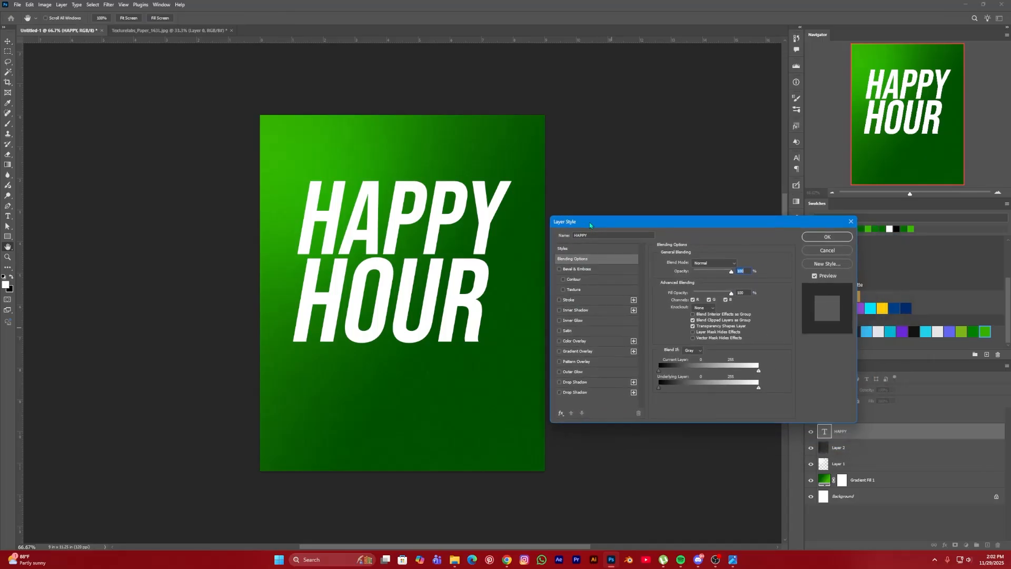
click(568, 299)
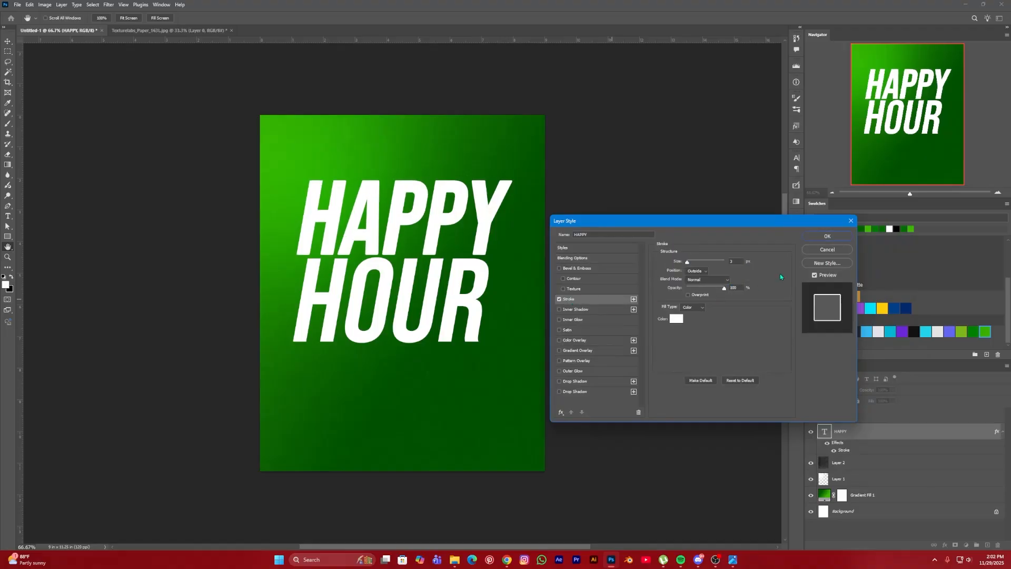
click(828, 236)
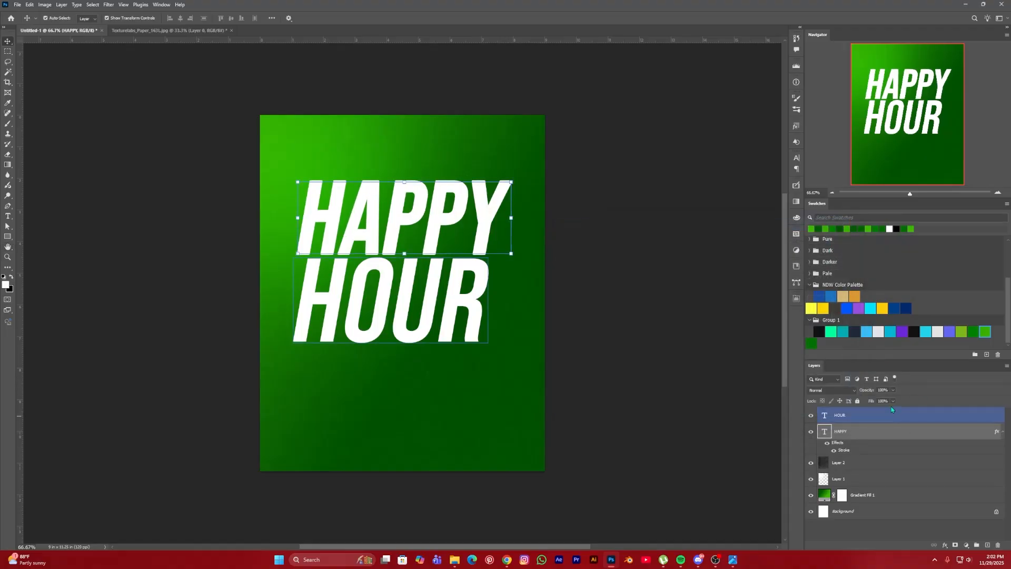
Step: Lower the HAPPY text layer's fill to 0% to leave only its outline
click(893, 402)
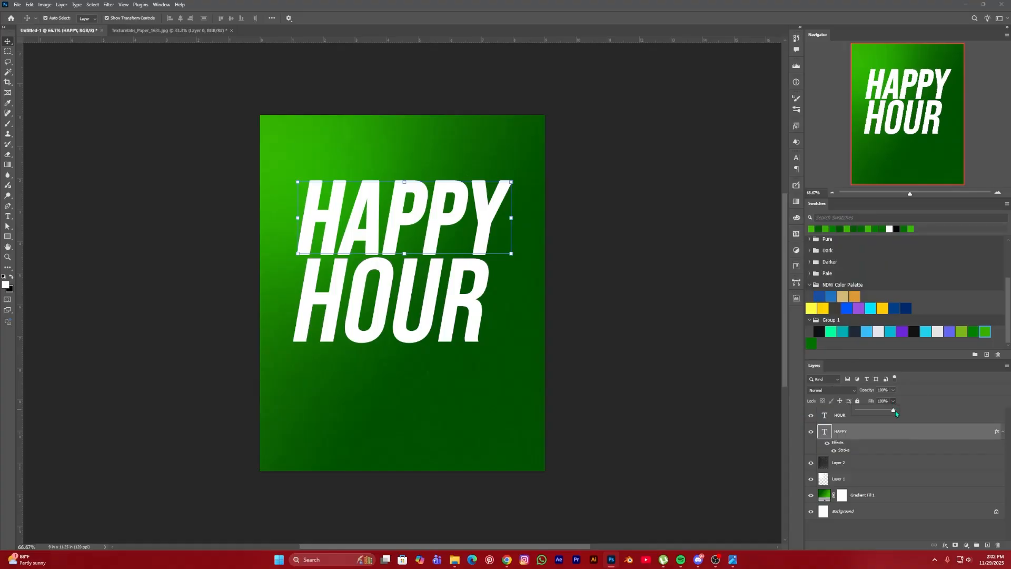
drag(894, 412, 883, 415)
click(615, 376)
click(727, 452)
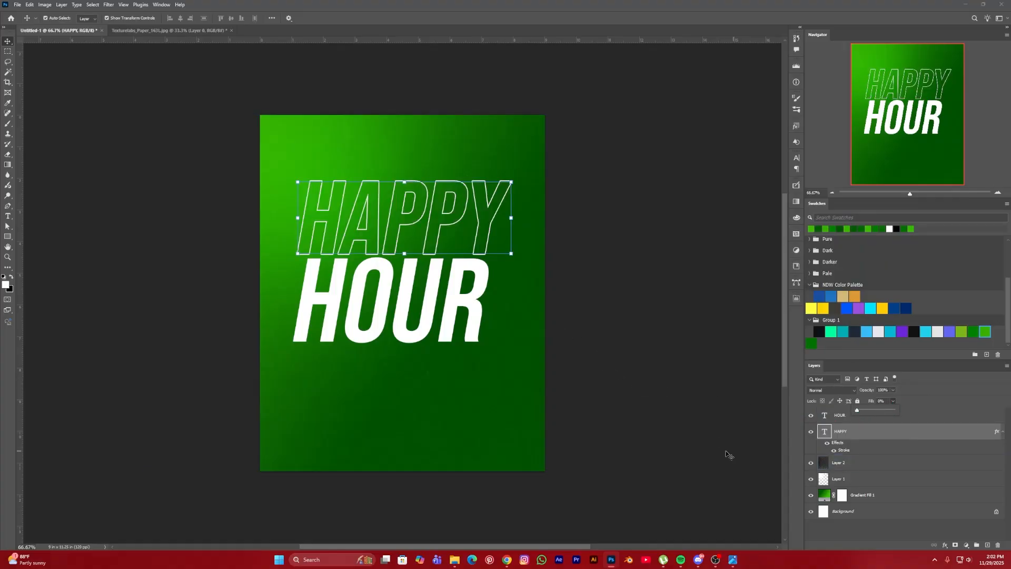
Step: Give the HOUR text the same white Stroke effect and reduce its fill to 0%
click(857, 417)
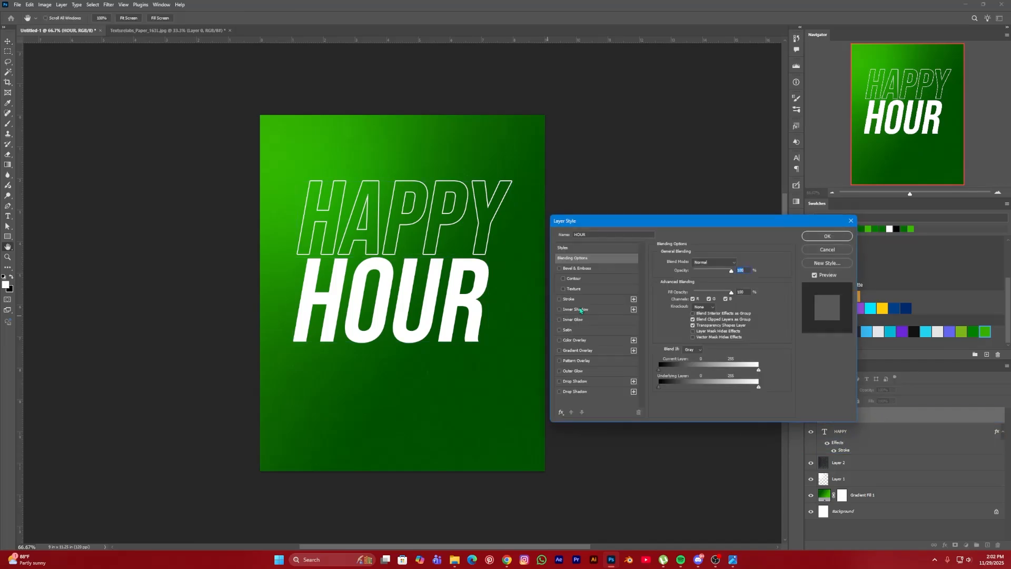
click(570, 299)
click(827, 236)
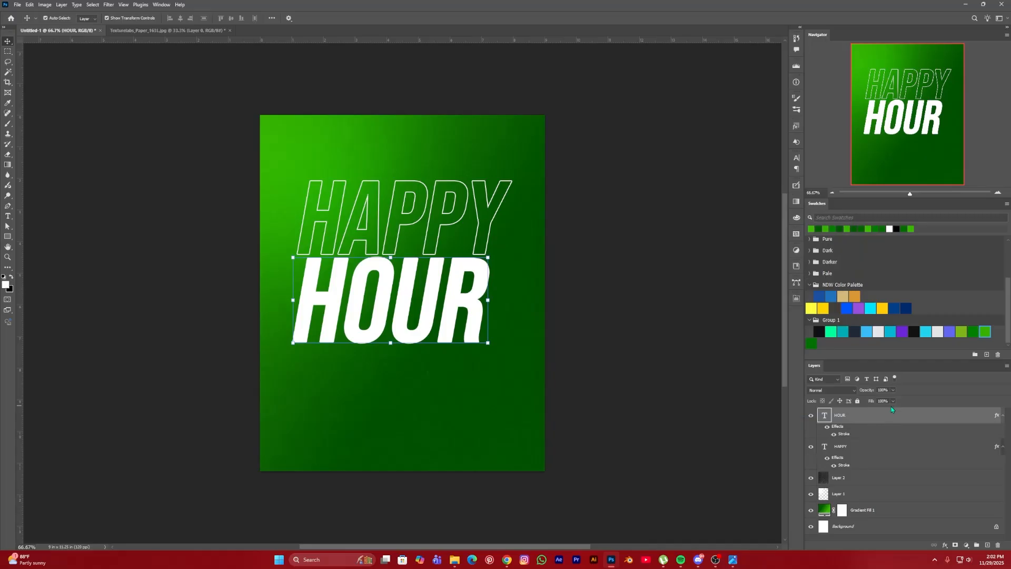
click(893, 402)
drag(894, 412, 857, 412)
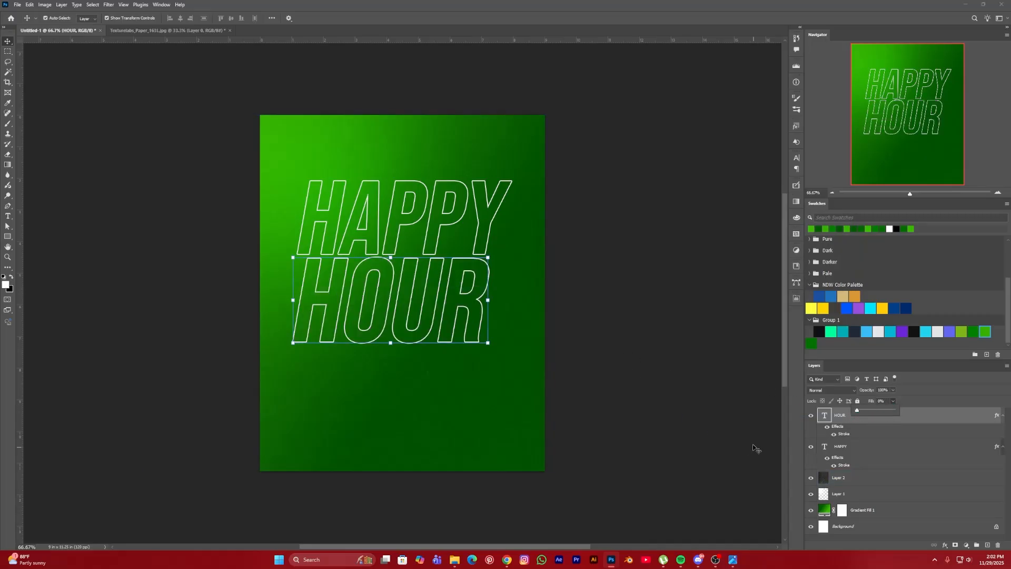
click(895, 402)
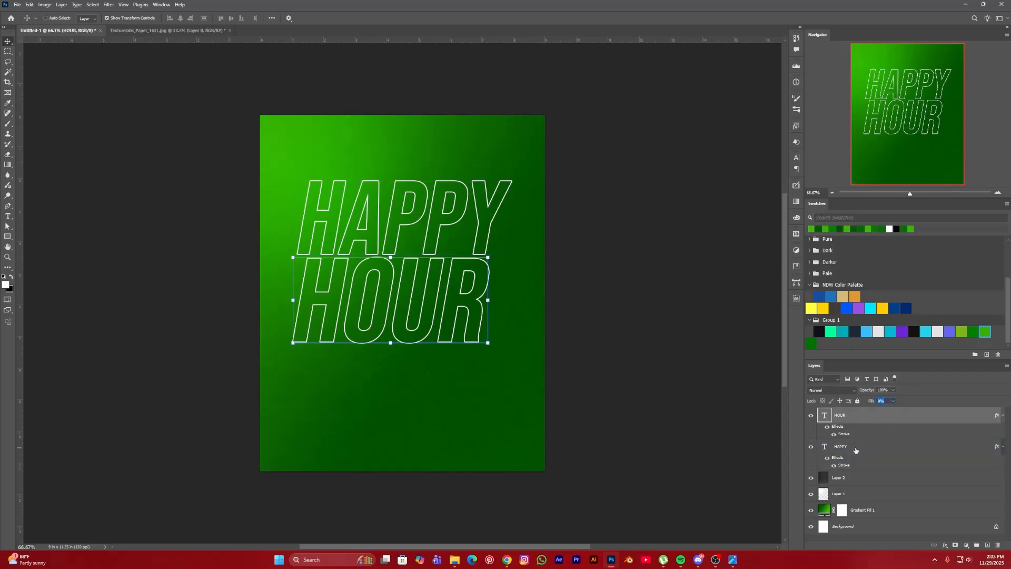
Step: Scale the HAPPY and HOUR outlines together to about 217% and rotate them about -4.3°, extending beyond the poster's edges
ctrl+click(853, 448)
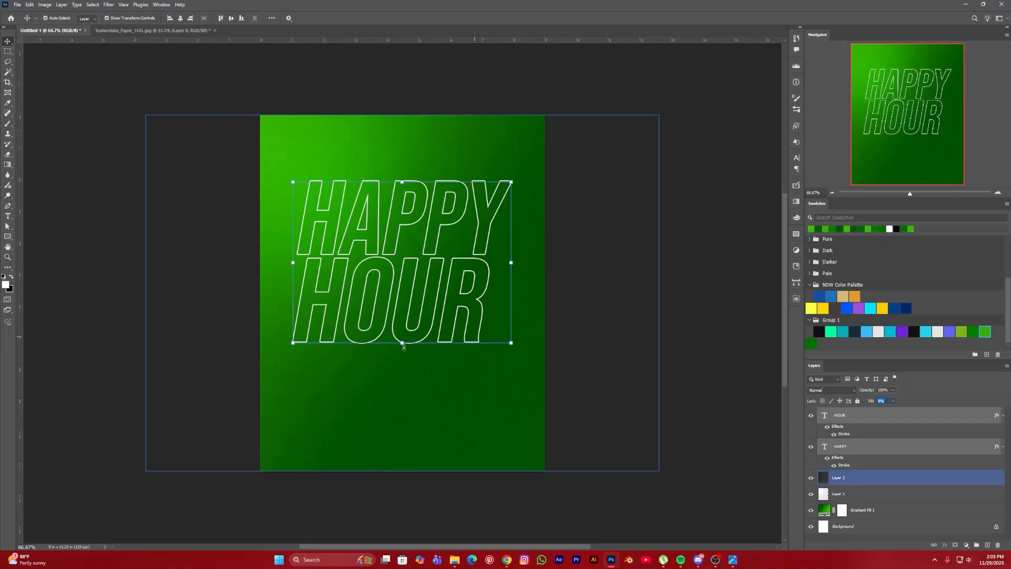
drag(406, 348, 405, 405)
drag(402, 182, 403, 149)
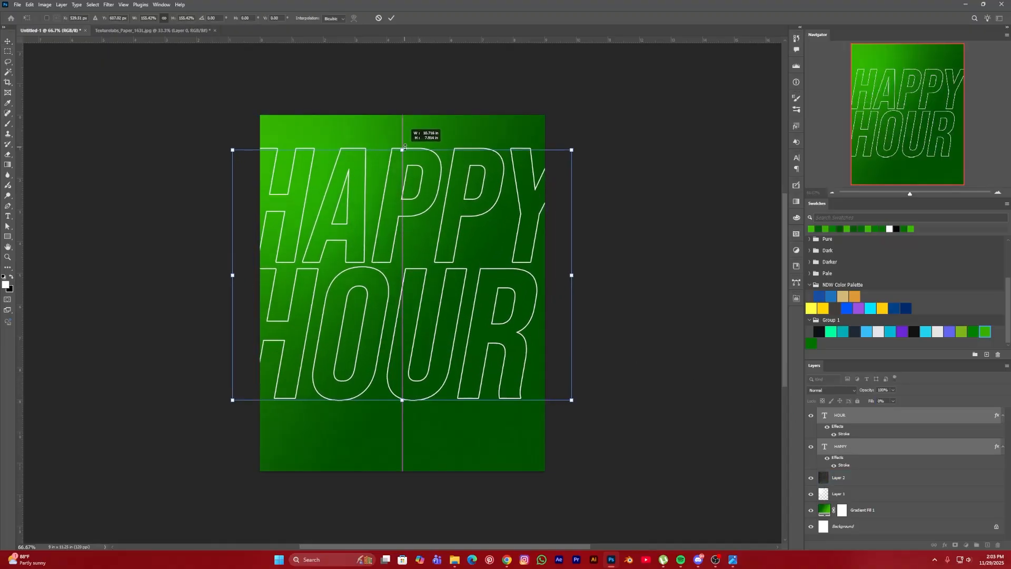
mouse_move(625, 158)
mouse_down()
mouse_move(634, 147)
mouse_move(610, 153)
mouse_up()
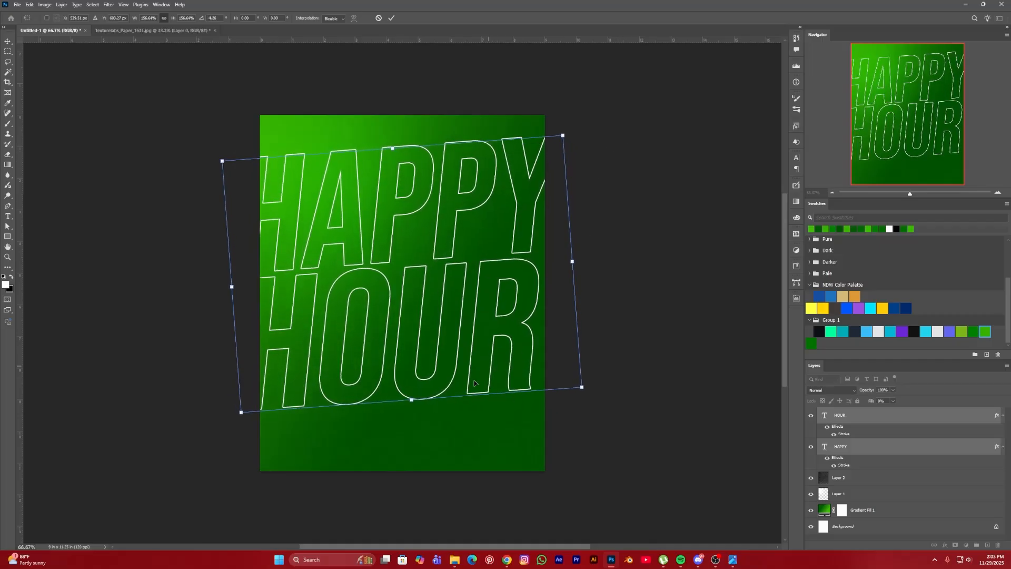
drag(414, 402, 455, 467)
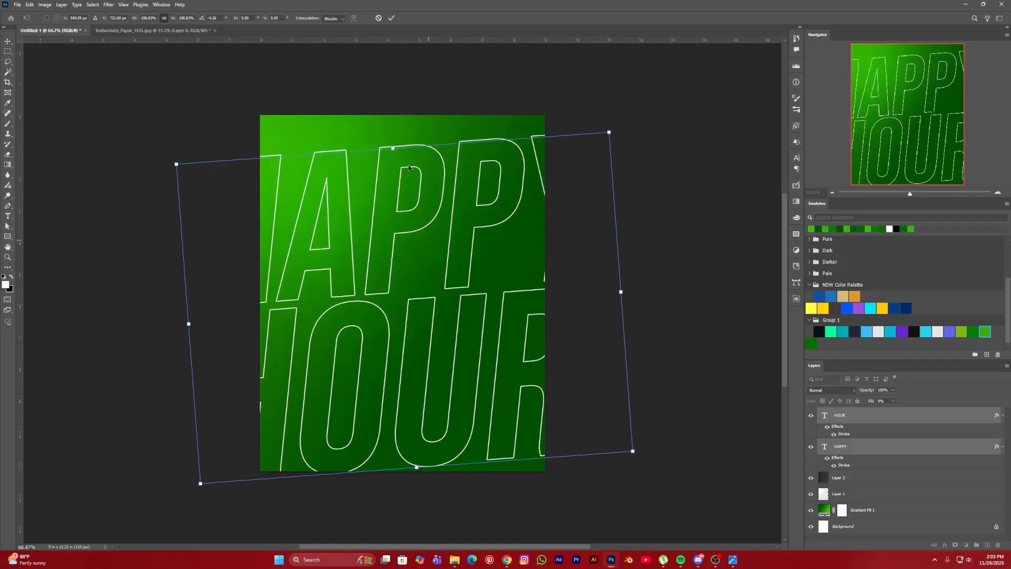
drag(396, 144, 391, 119)
drag(383, 168, 385, 171)
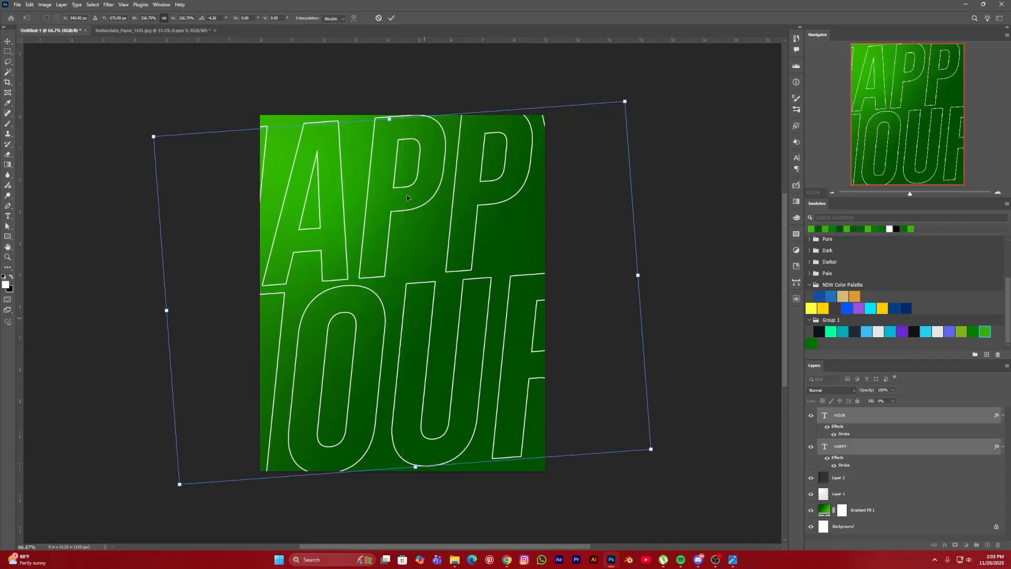
key(Return)
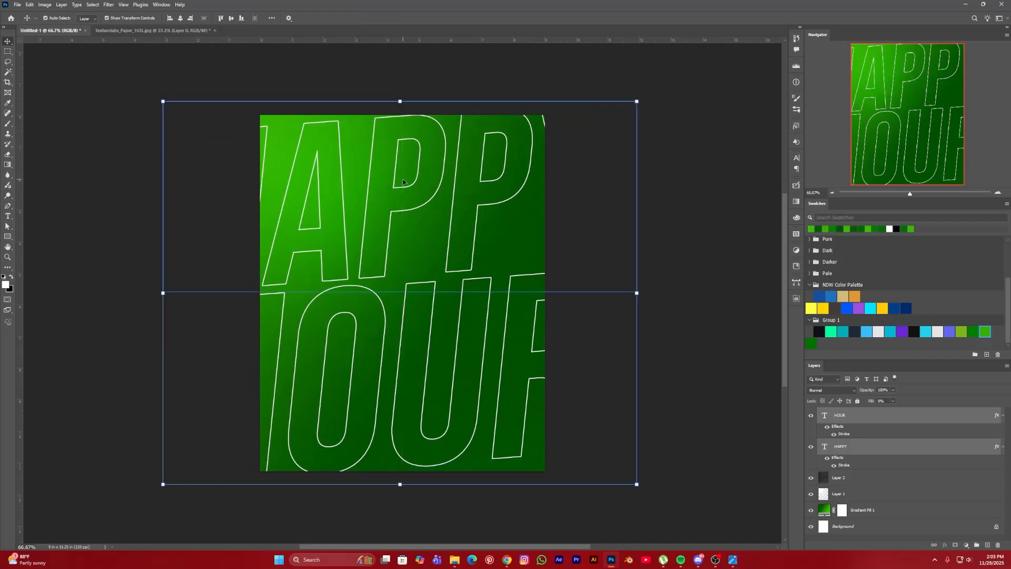
Step: Convert the two outlined text layers into one smart object and blend it with Soft Light at 80% fill
right_click(883, 416)
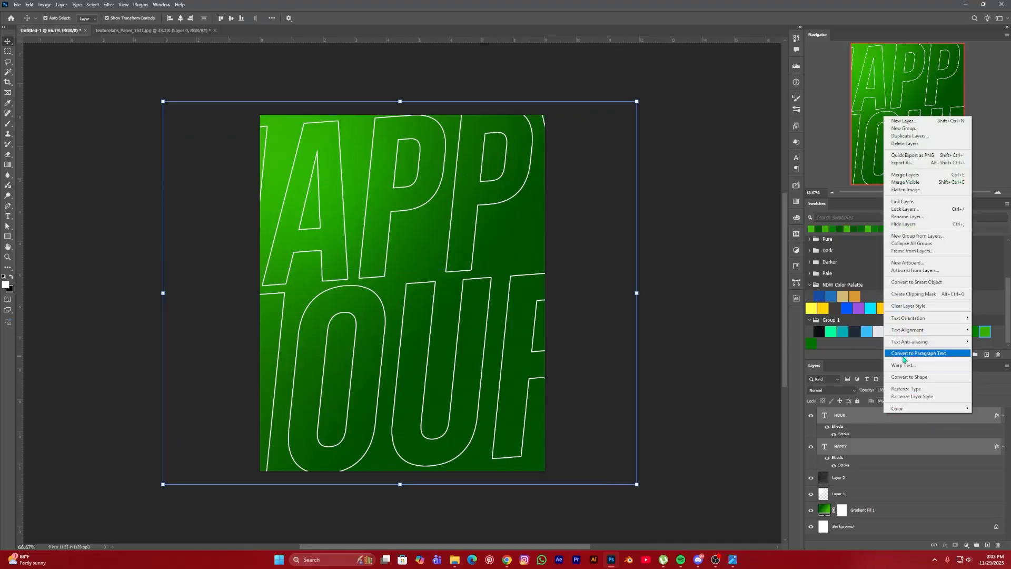
click(912, 283)
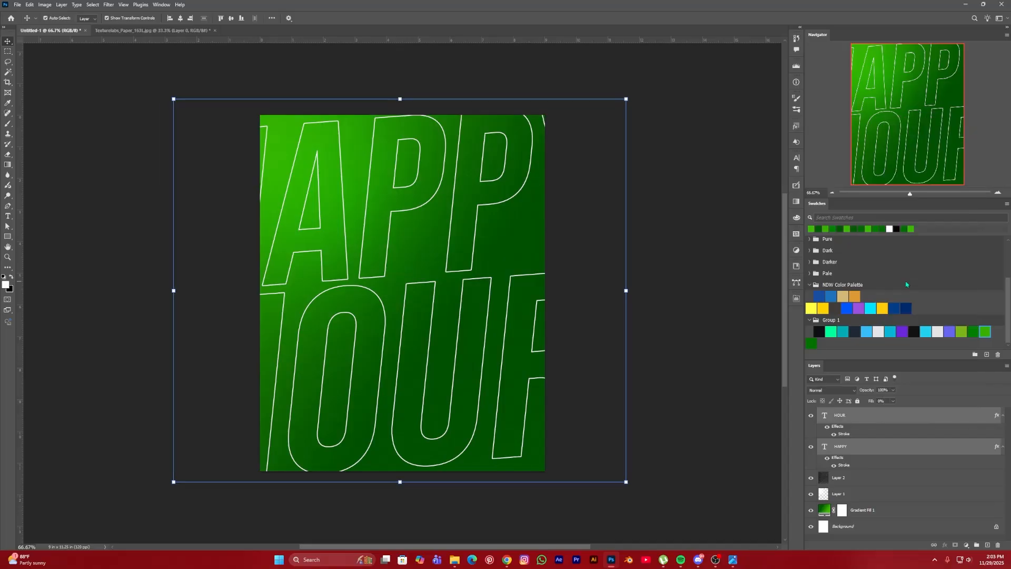
click(830, 391)
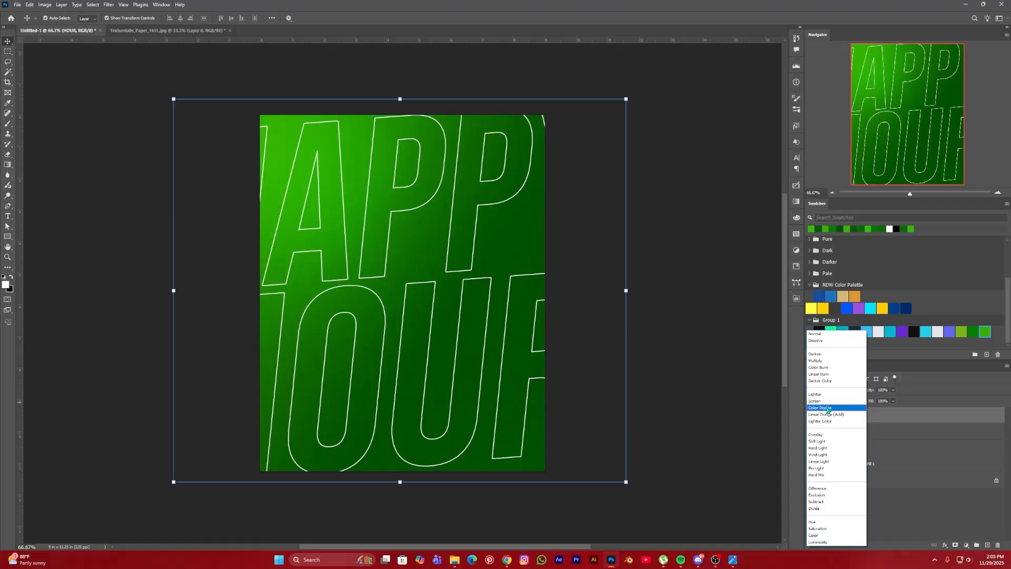
click(820, 442)
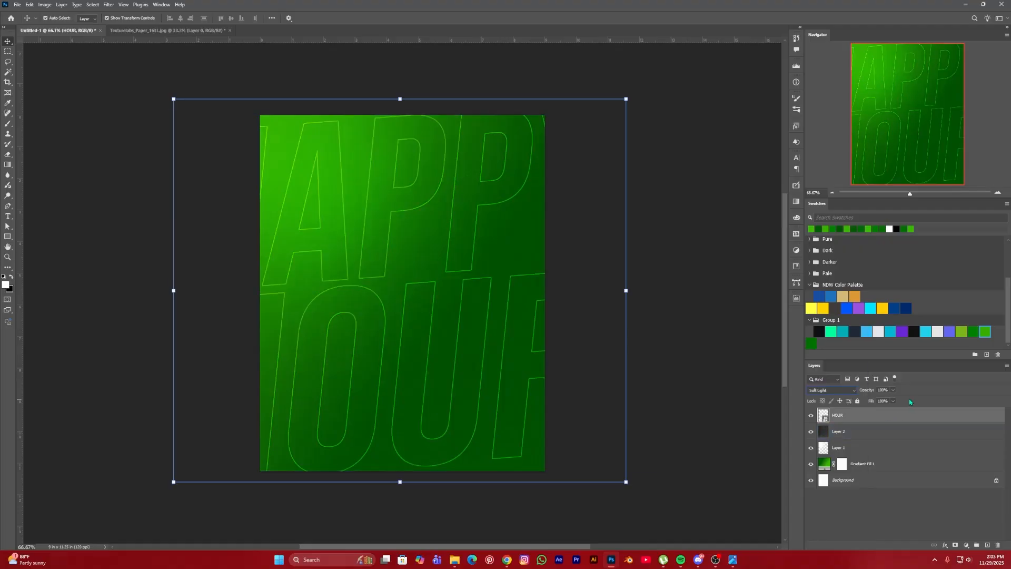
click(893, 402)
drag(894, 412, 888, 412)
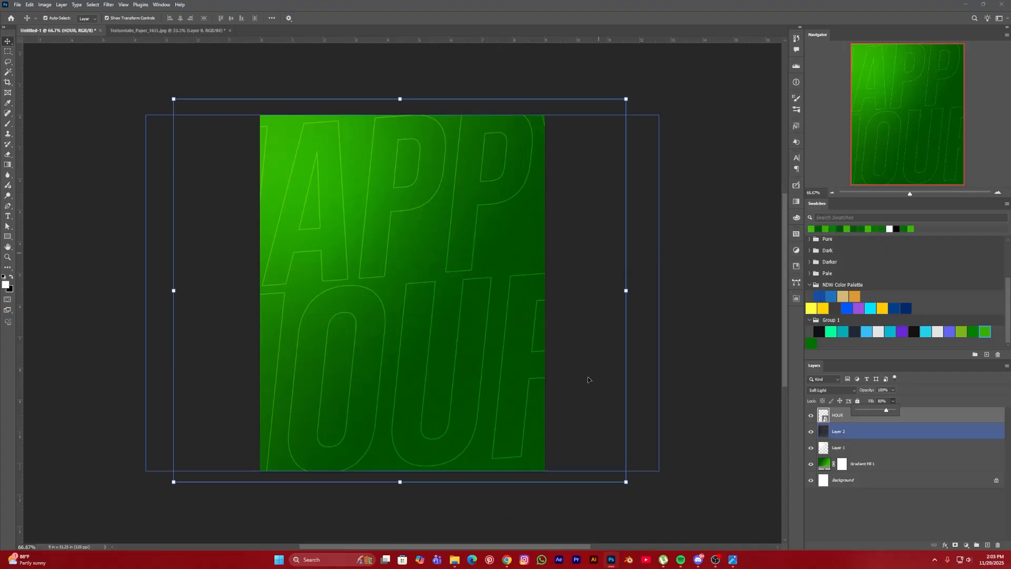
click(684, 399)
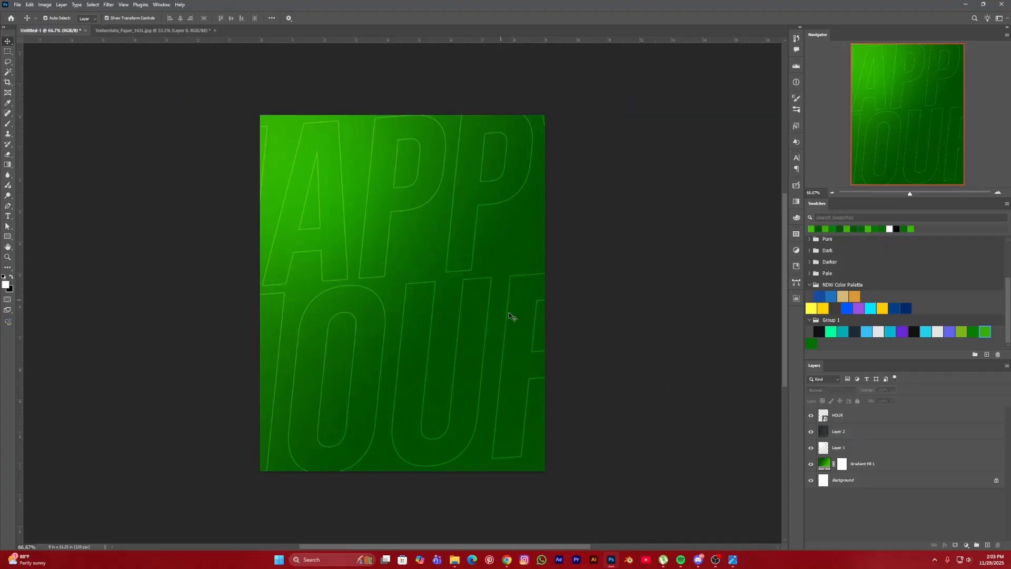
Step: Unlock the Background layer and group all of the poster's layers together
click(848, 421)
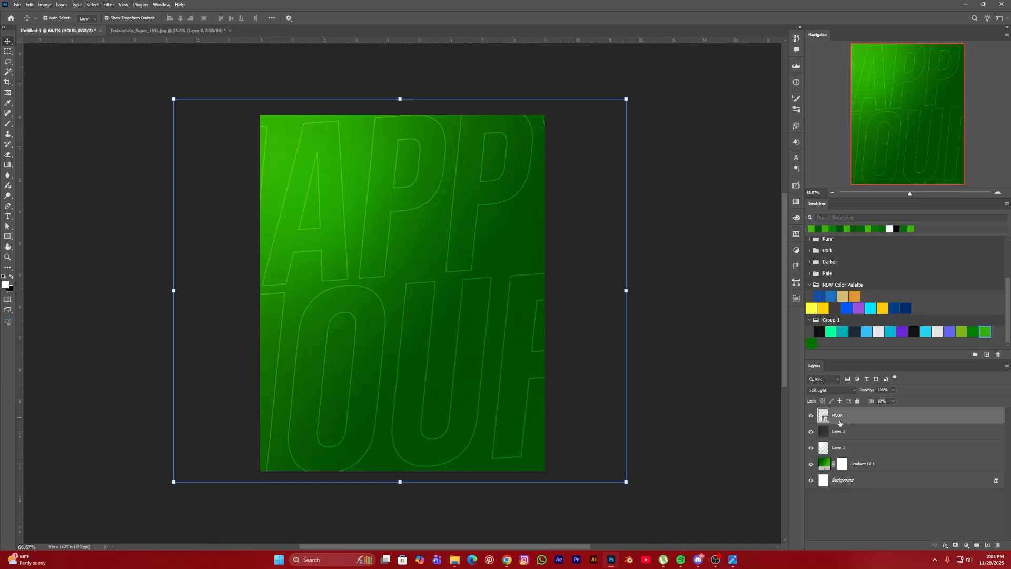
shift+click(849, 432)
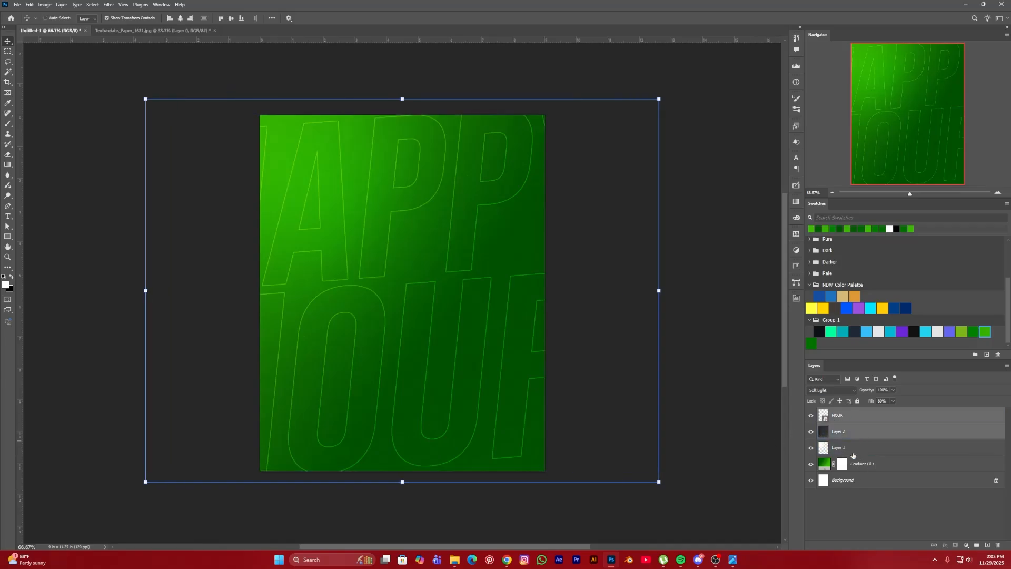
shift+click(854, 456)
shift+click(868, 468)
shift+click(989, 483)
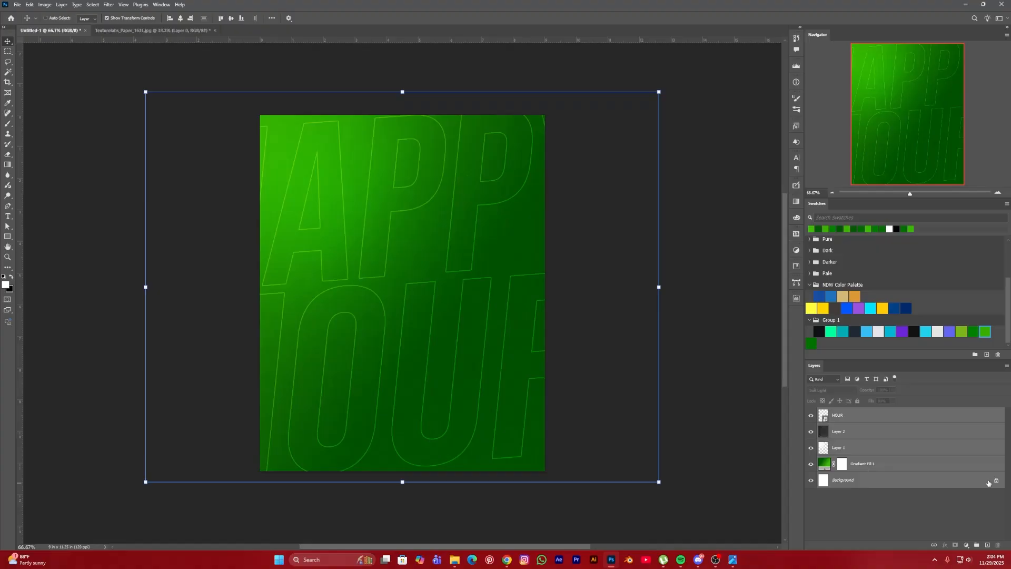
click(997, 481)
shift+click(874, 467)
shift+click(852, 450)
shift+click(848, 434)
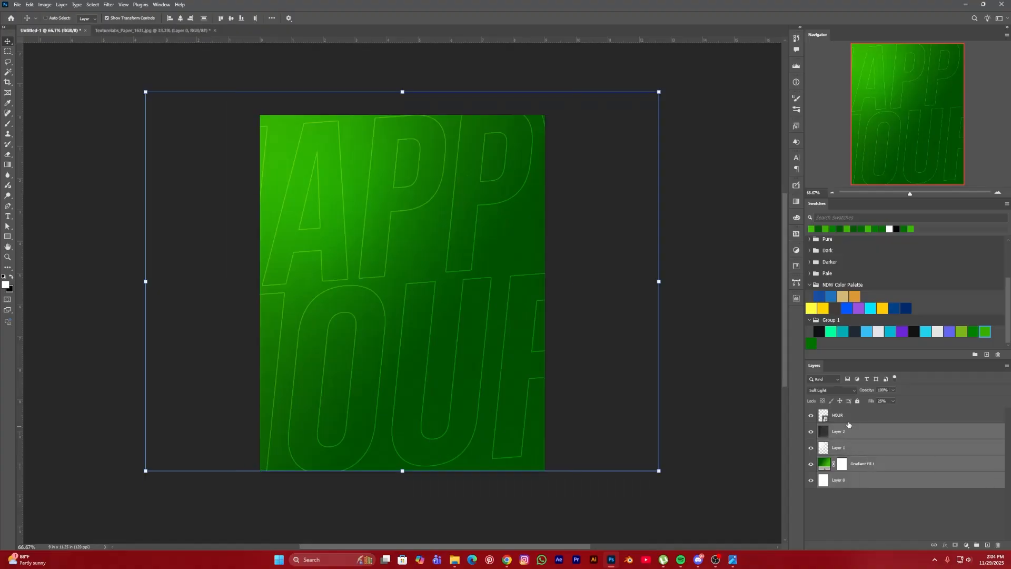
shift+click(847, 416)
key(ctrl+g)
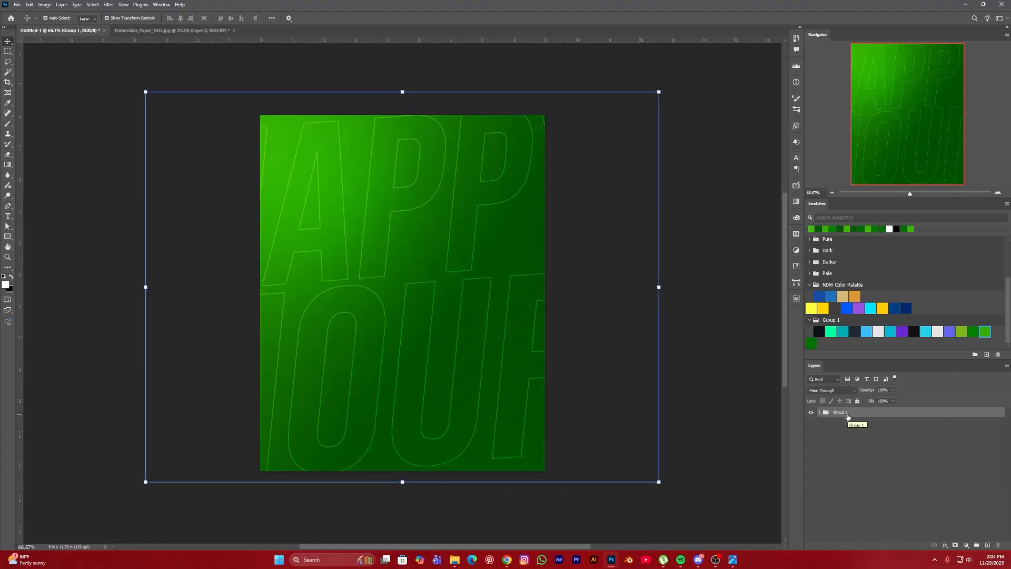
Step: Rename the new group Background and lock it
double_click(843, 415)
text(Background)
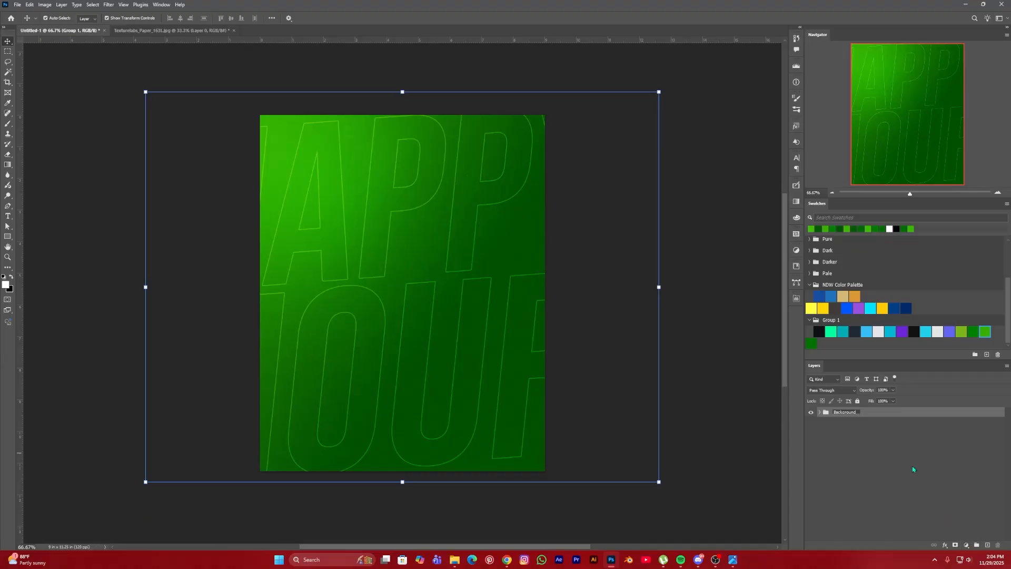
key(Return)
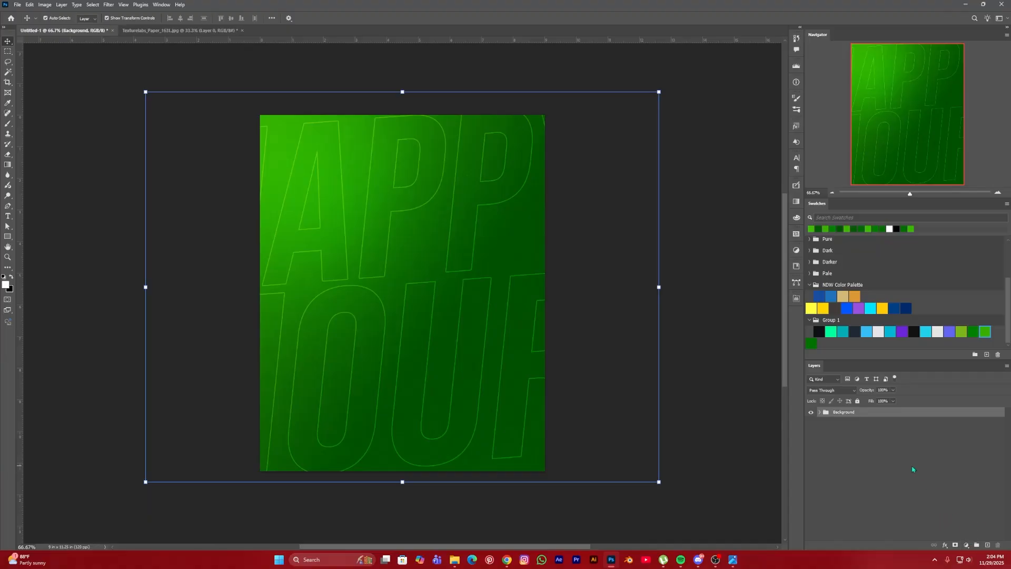
click(858, 401)
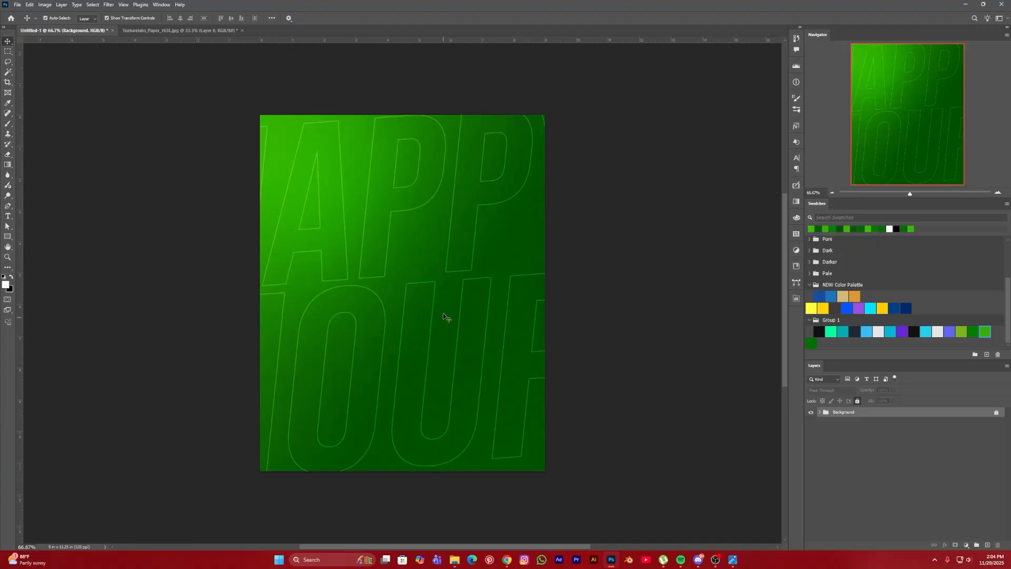
Step: Check the reference poster and open the Heineken bottle image kindpng_5536261 from the Heineken Beer folder
click(732, 559)
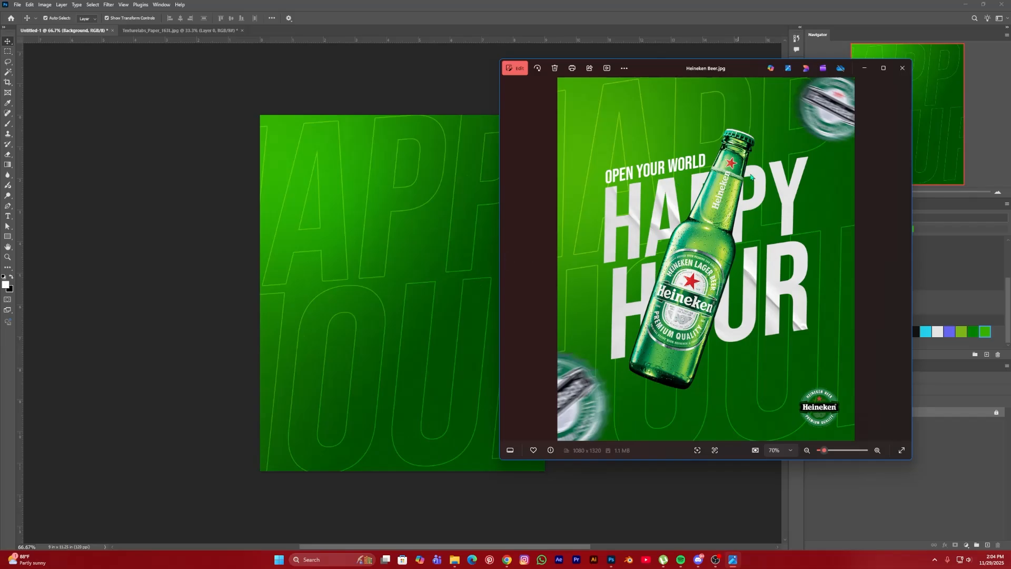
click(437, 98)
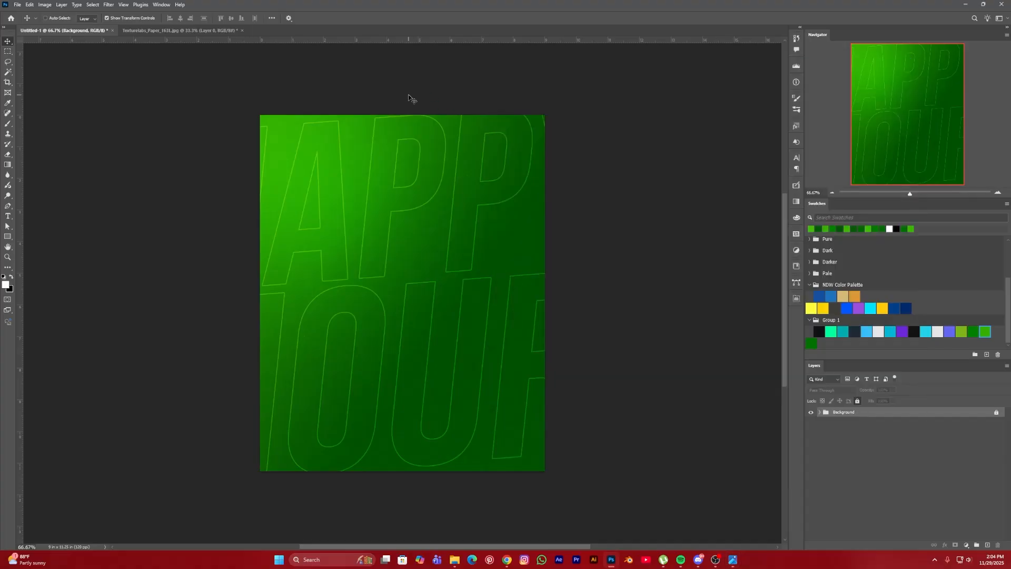
key(ctrl+o)
click(419, 126)
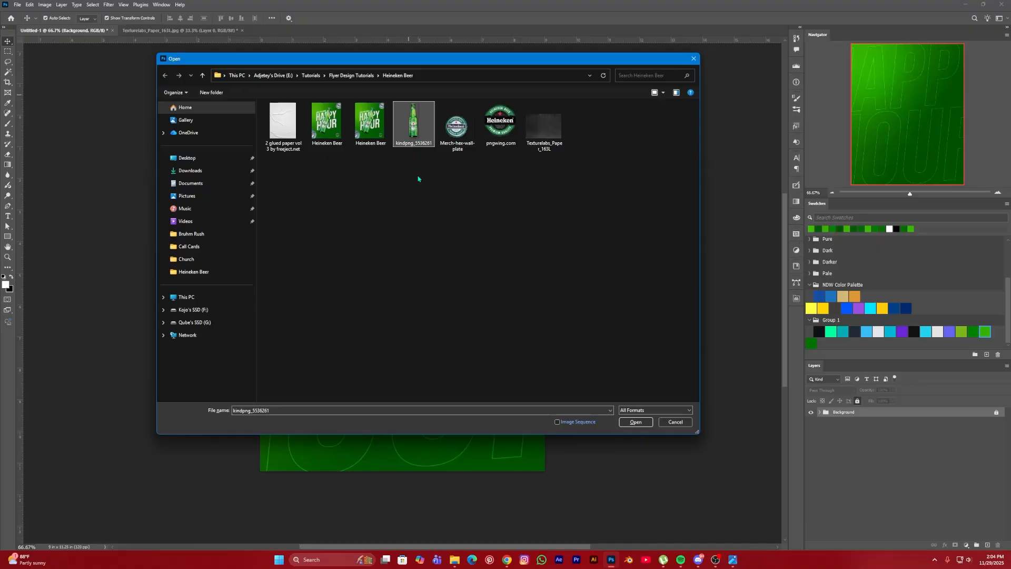
click(641, 424)
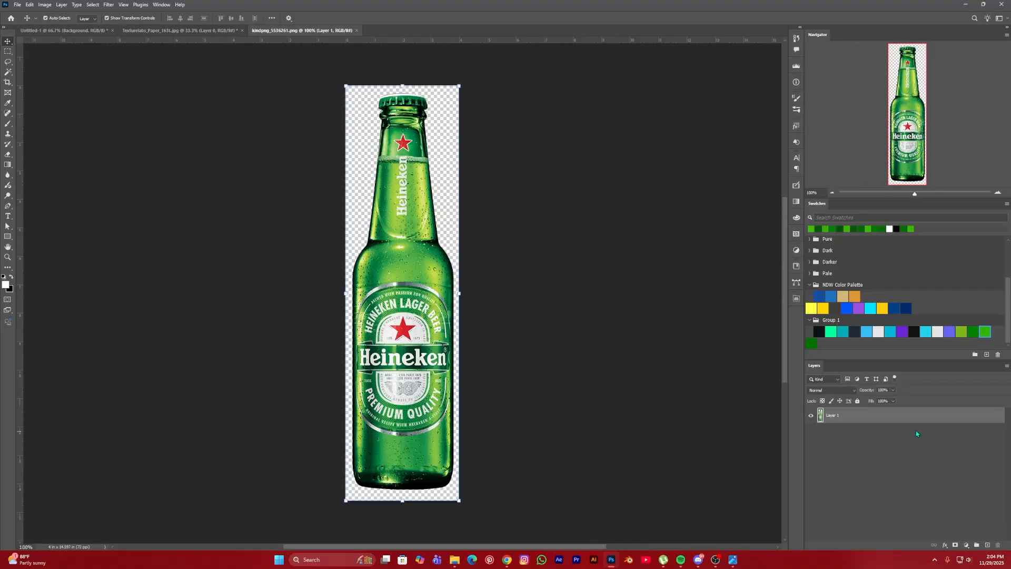
Step: Convert the bottle layer to a smart object and bring it into the green poster document
right_click(856, 417)
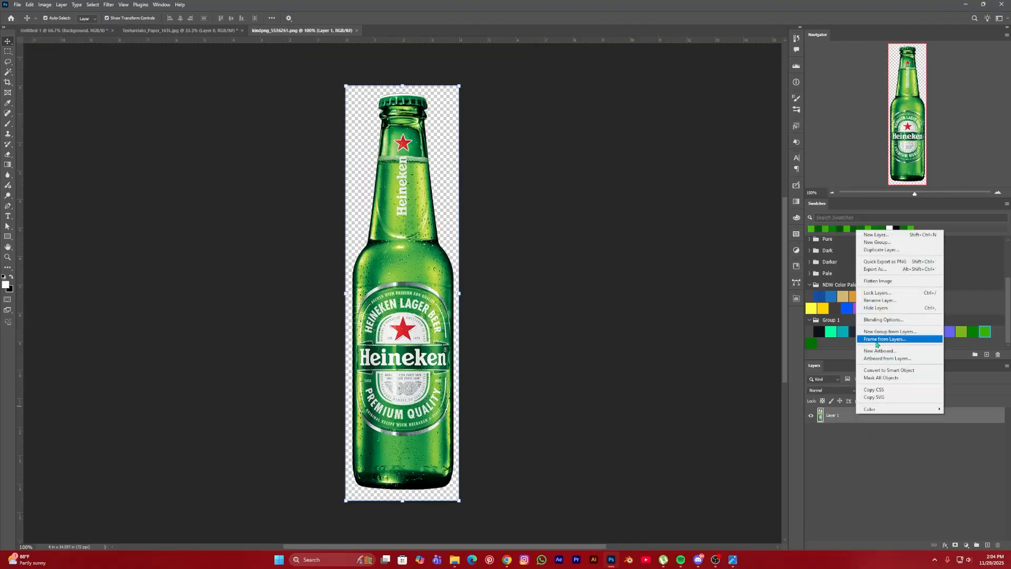
click(890, 370)
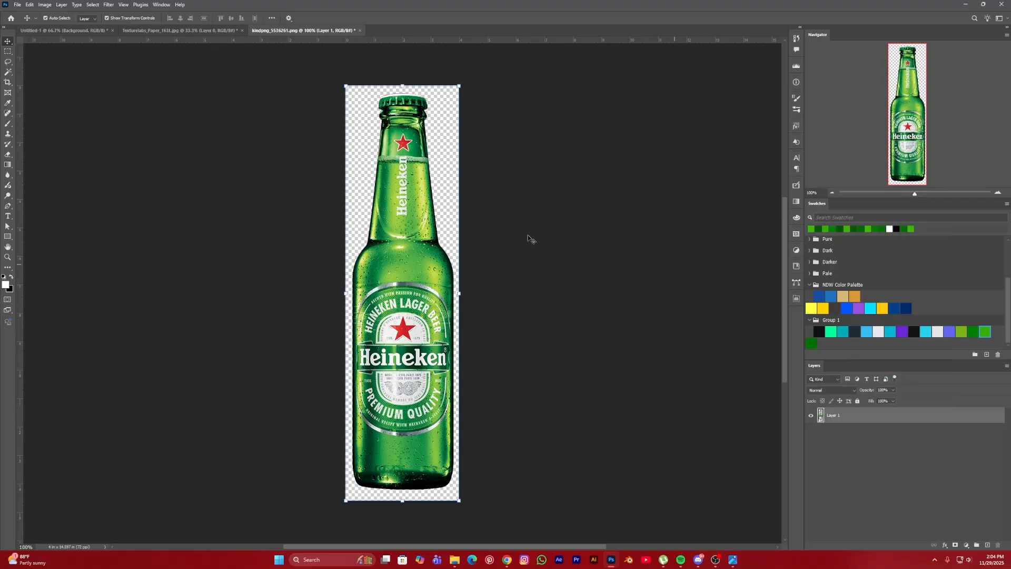
drag(440, 238, 85, 31)
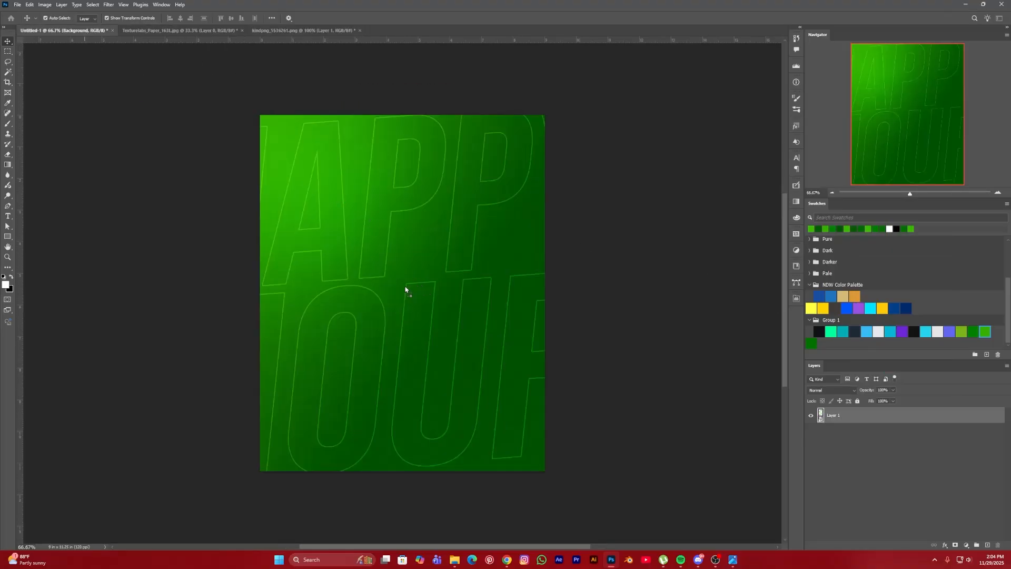
drag(406, 289, 416, 299)
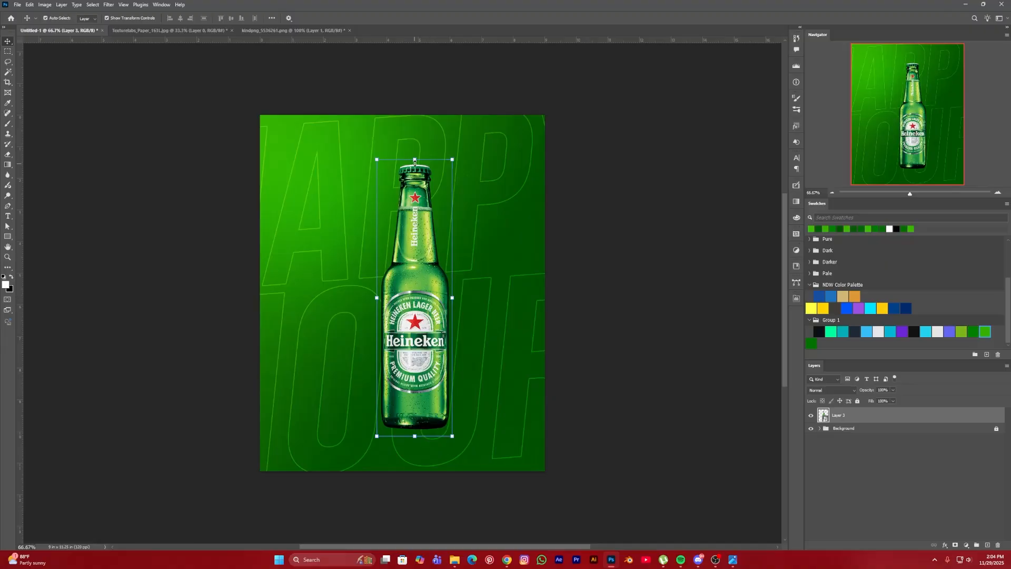
Step: Scale the bottle to about 51%, rotate it about 19° clockwise and centre it on the poster
drag(415, 160, 417, 181)
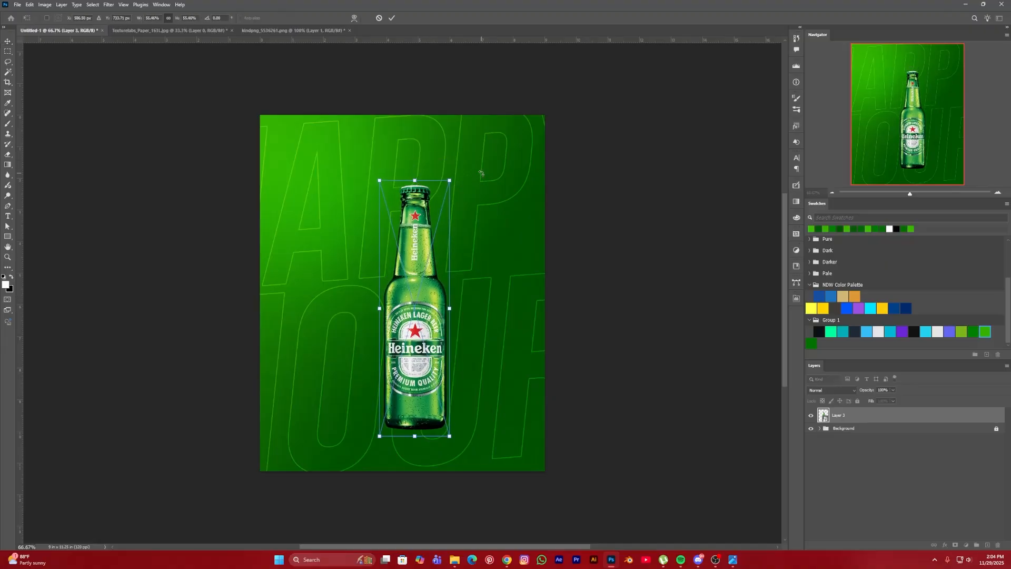
drag(482, 174, 508, 226)
drag(424, 314, 412, 283)
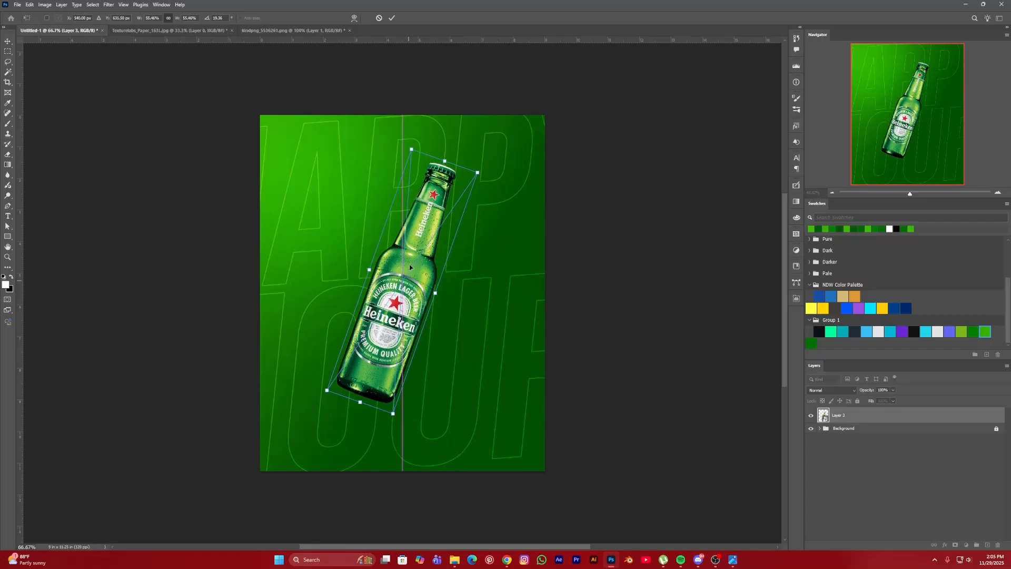
drag(411, 149, 411, 164)
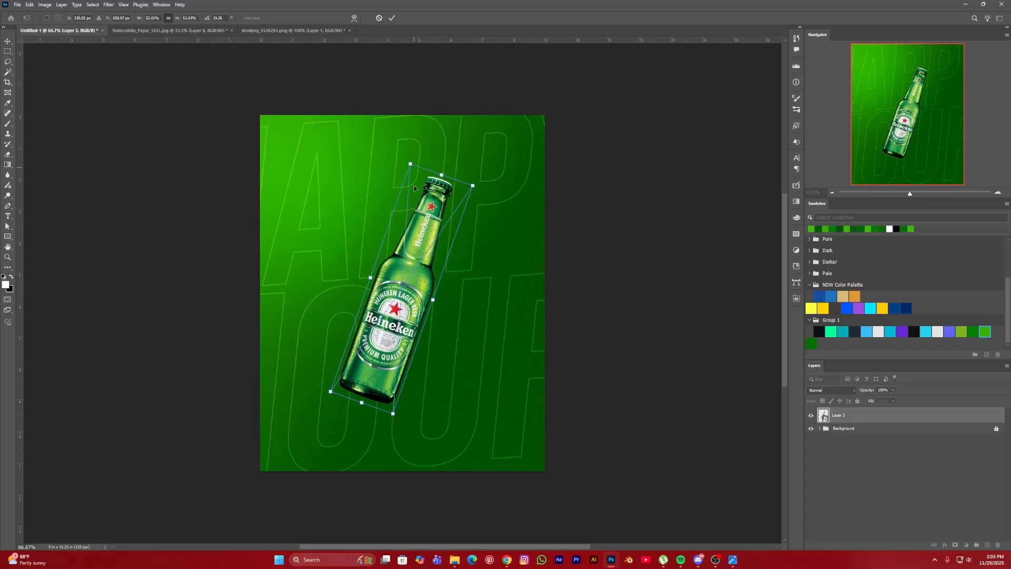
mouse_move(405, 274)
mouse_down()
mouse_move(406, 256)
mouse_move(402, 289)
mouse_move(403, 278)
mouse_up()
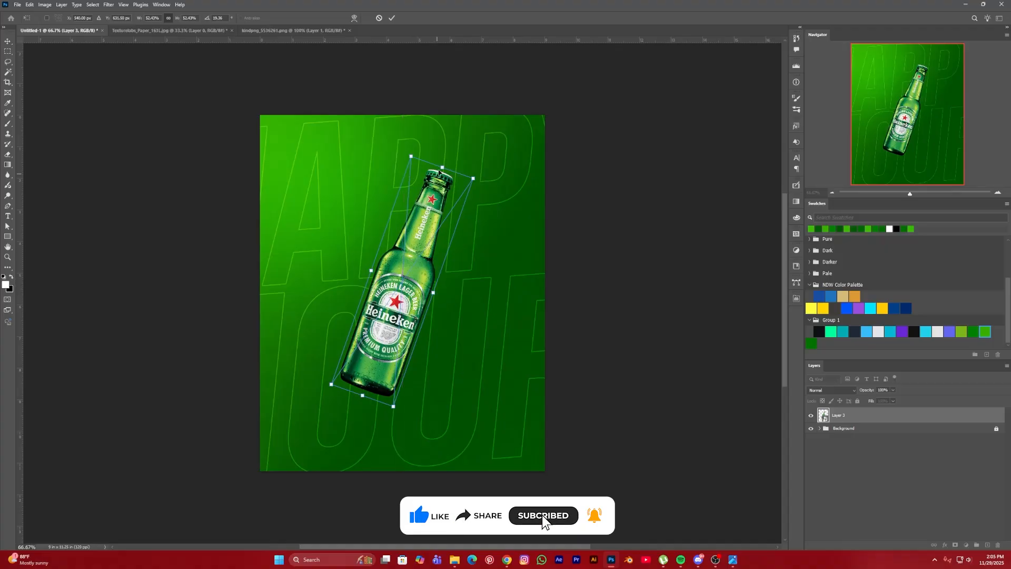
drag(446, 166, 439, 170)
drag(408, 278, 412, 276)
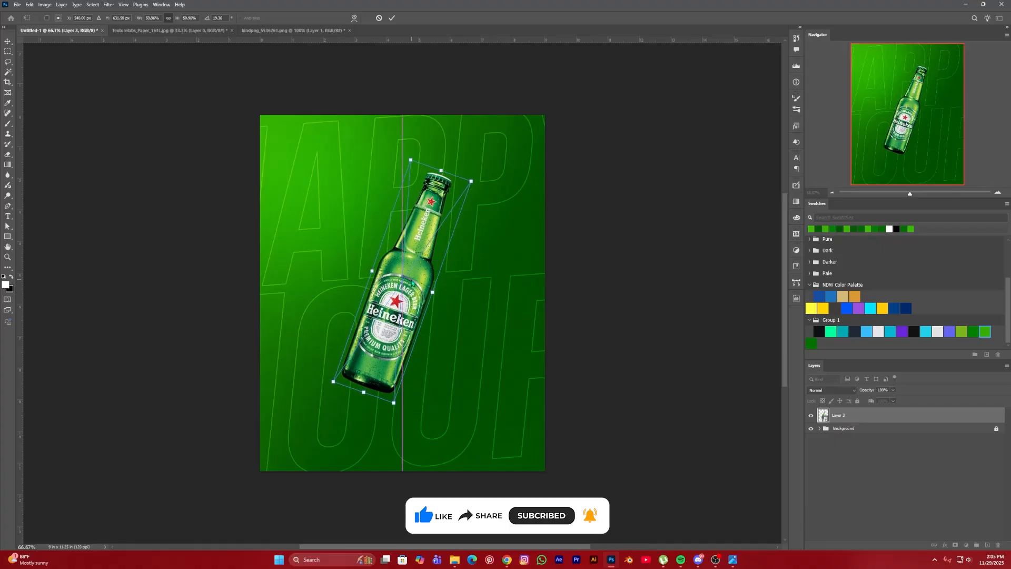
key(Return)
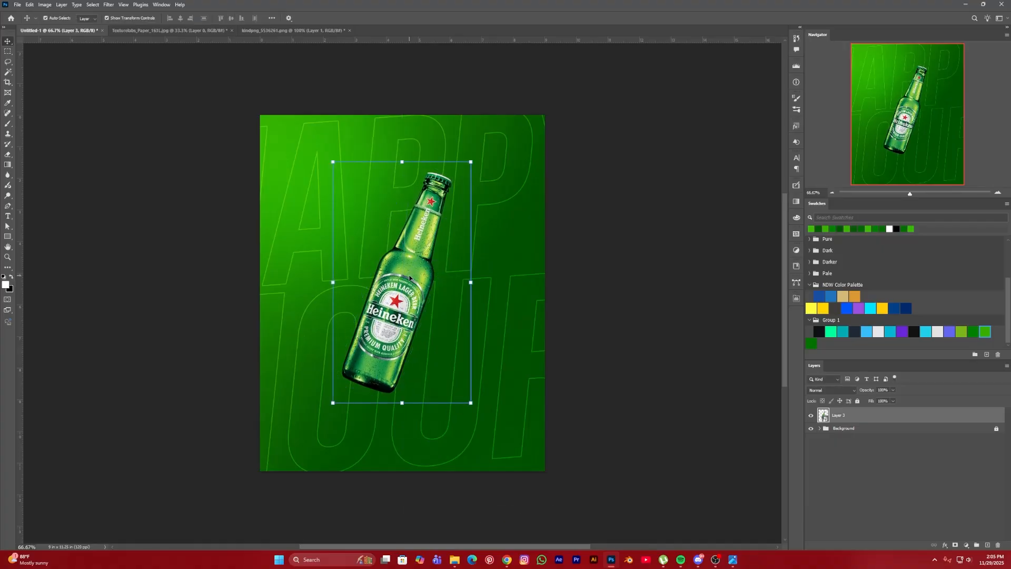
click(612, 306)
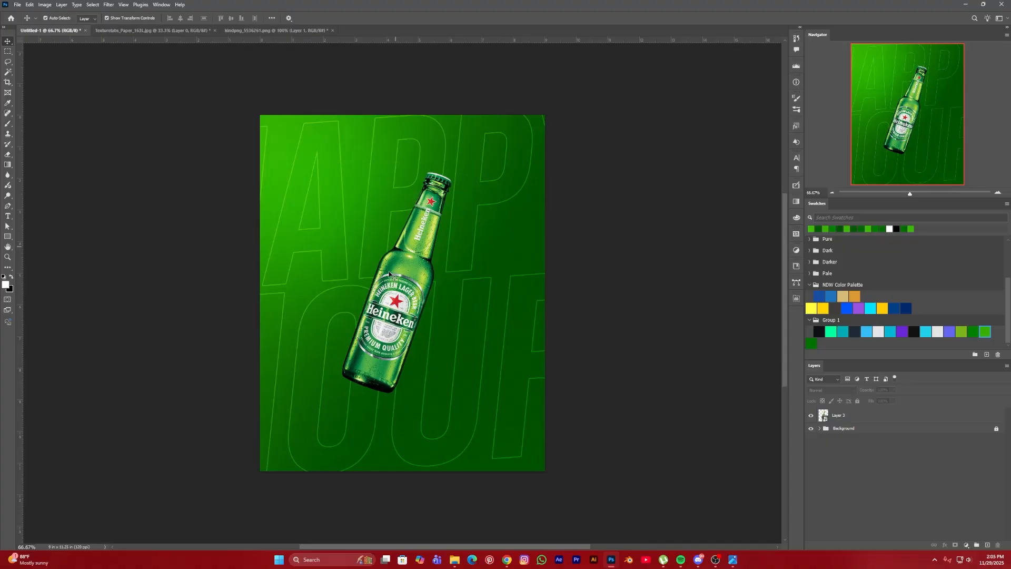
Step: Check the reference poster and add a new empty layer clipped to the bottle layer
click(425, 257)
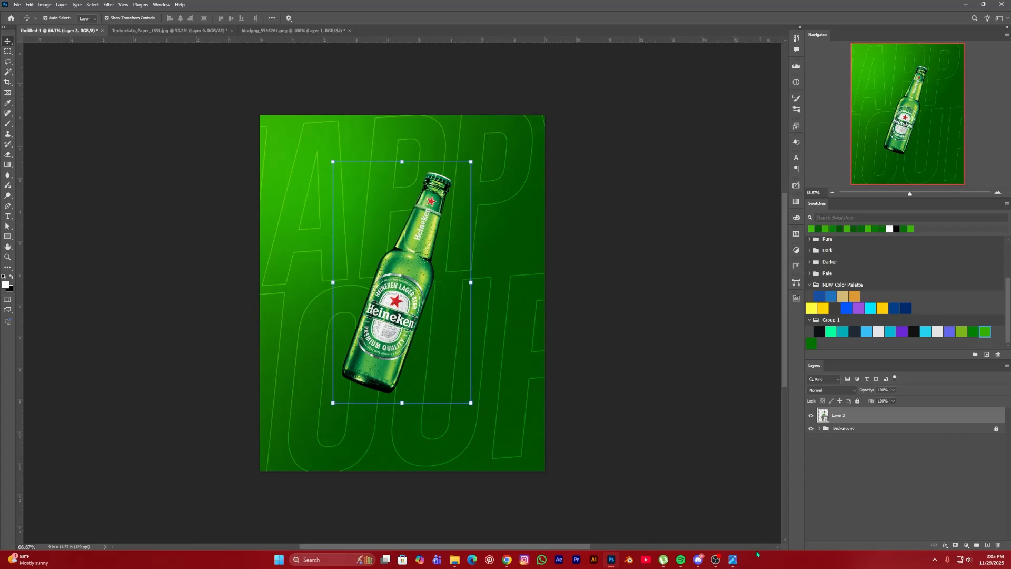
mouse_move(732, 559)
click(734, 521)
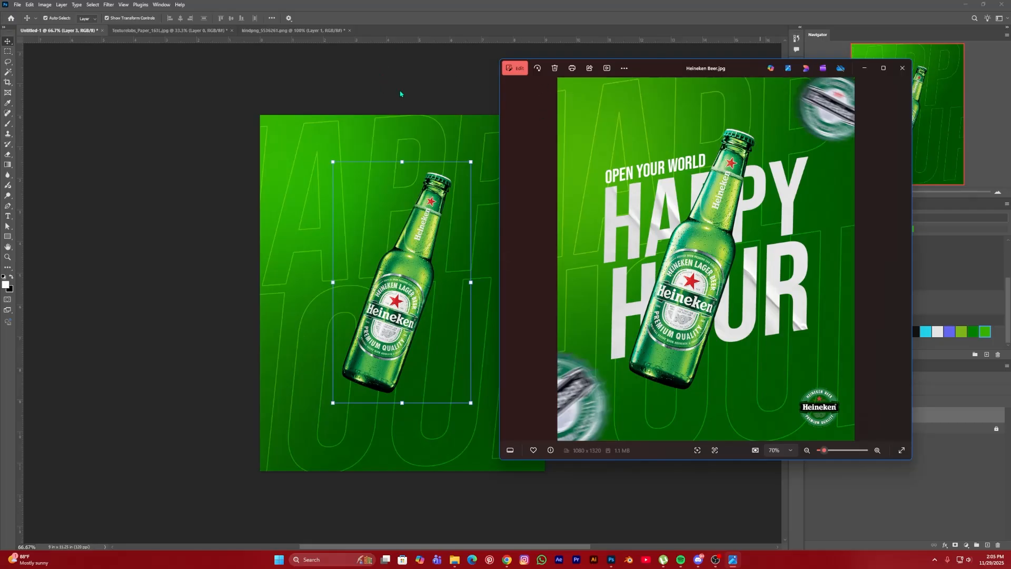
click(398, 93)
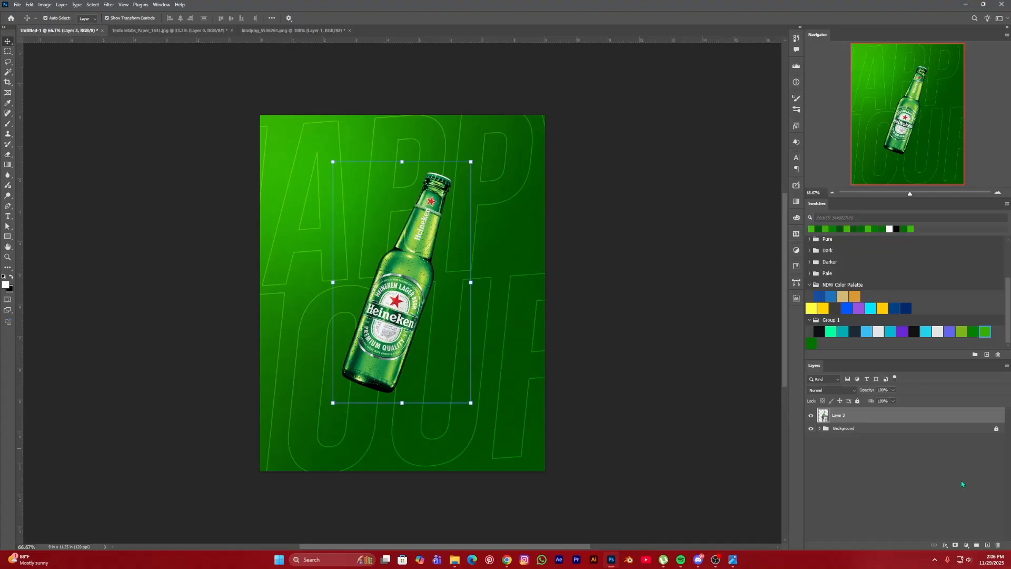
click(988, 545)
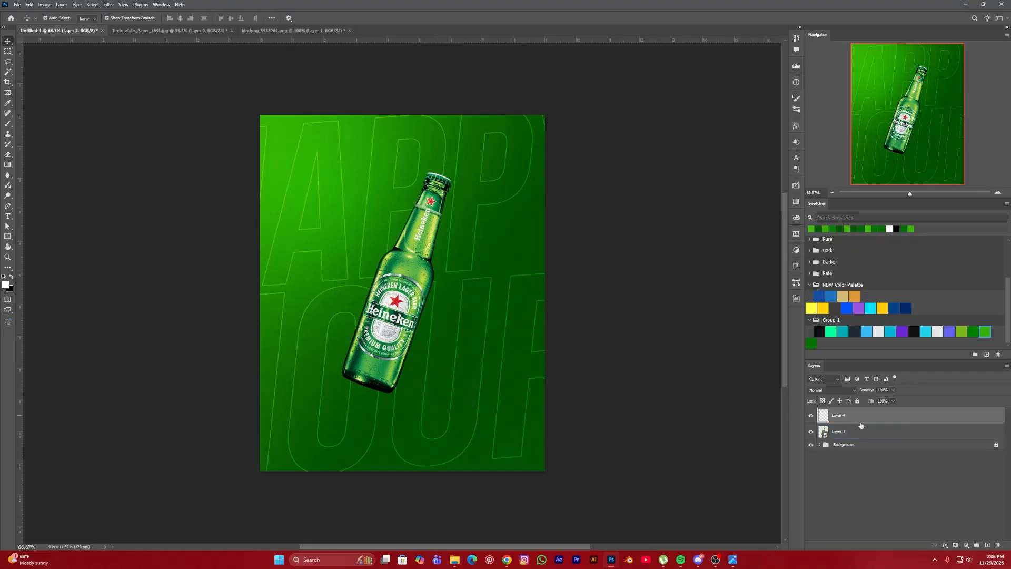
drag(860, 426, 859, 422)
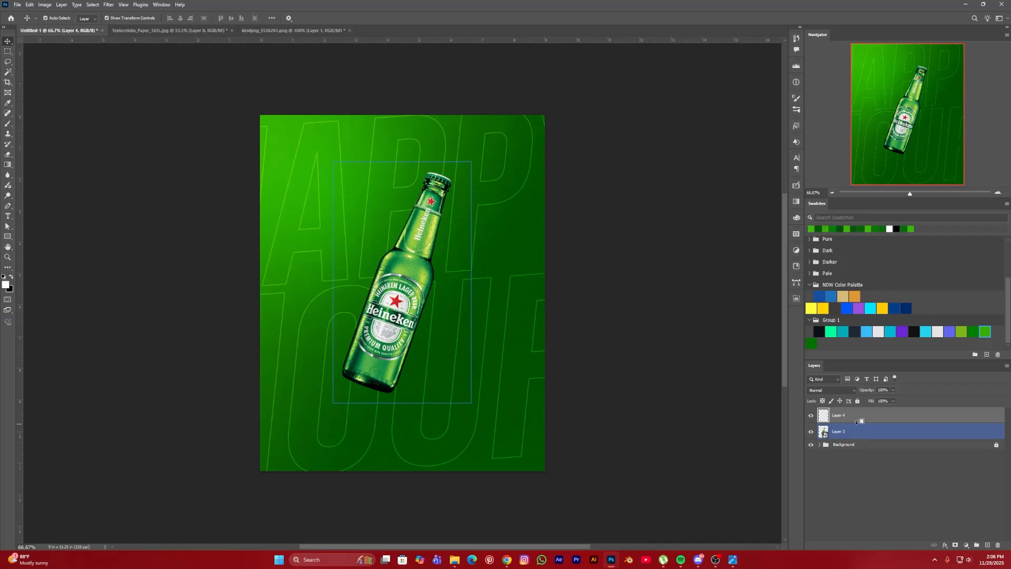
alt+click(857, 421)
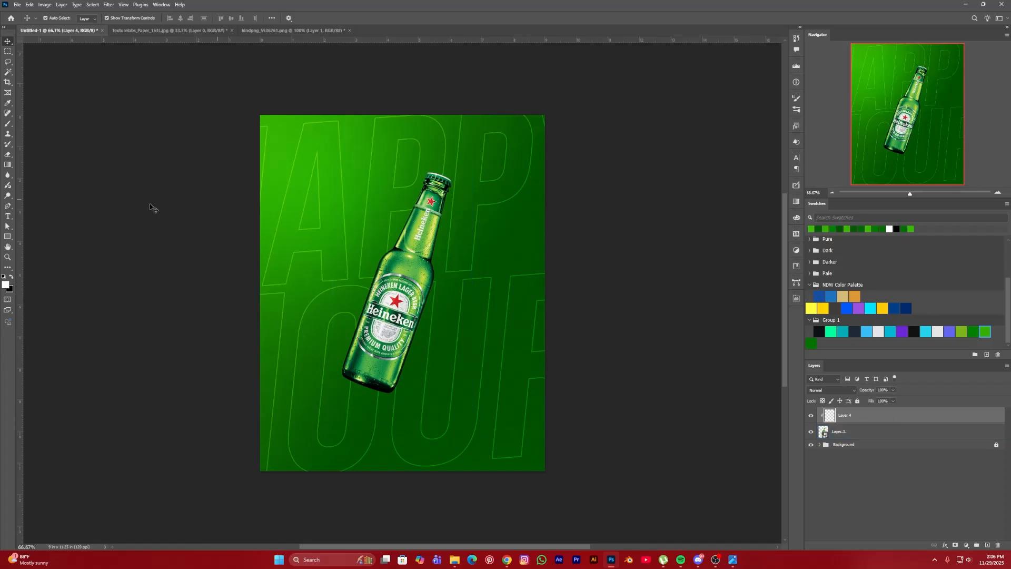
Step: Paint a soft white highlight along the bottle's left edge on the clipped layer, using a smaller brush at about 50% flow
click(7, 124)
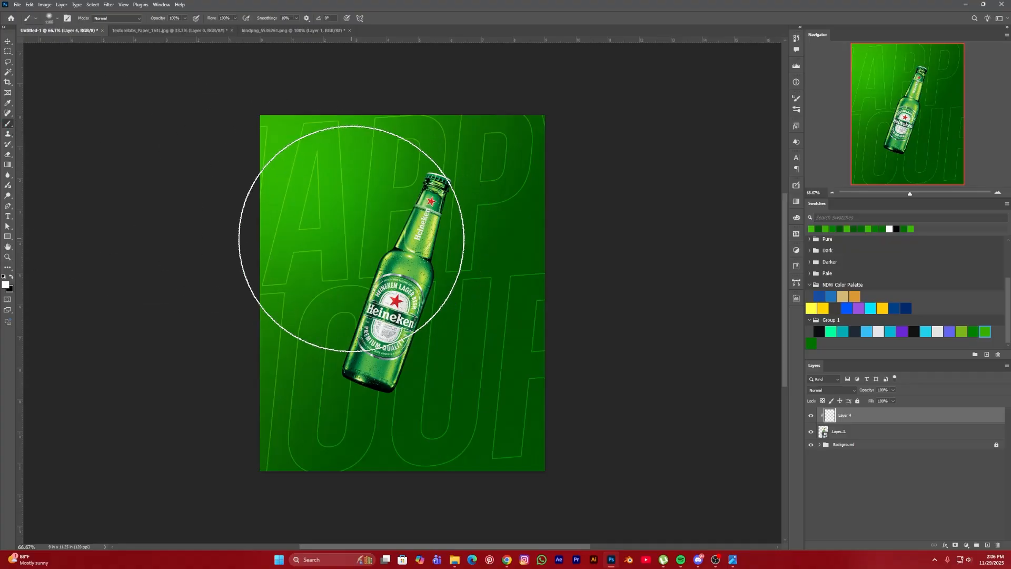
key(bracketleft)
key(bracketleft)
key(bracketleft)
key(bracketleft)
key(bracketleft)
key(bracketleft)
key(bracketleft)
key(bracketleft)
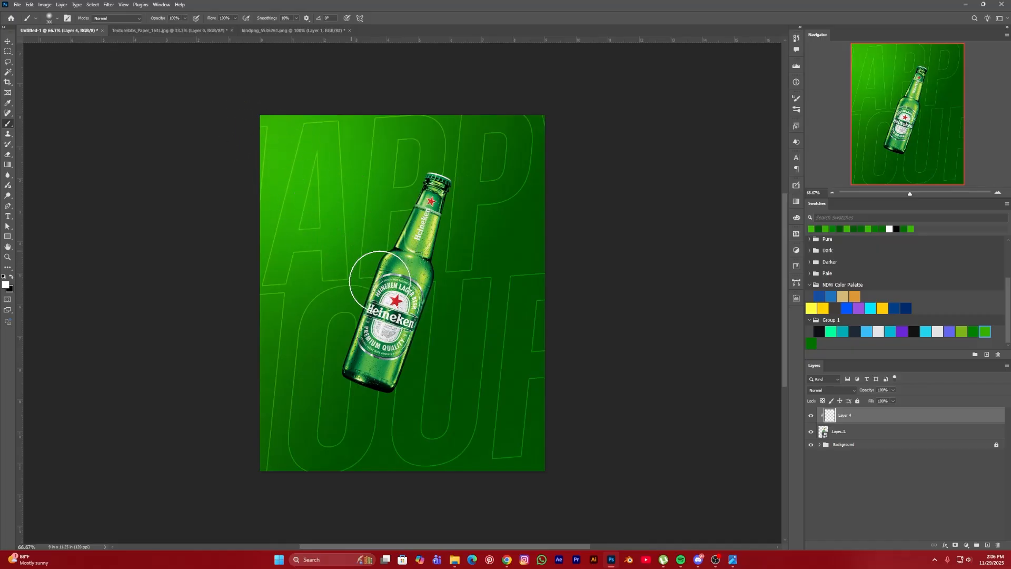
click(236, 19)
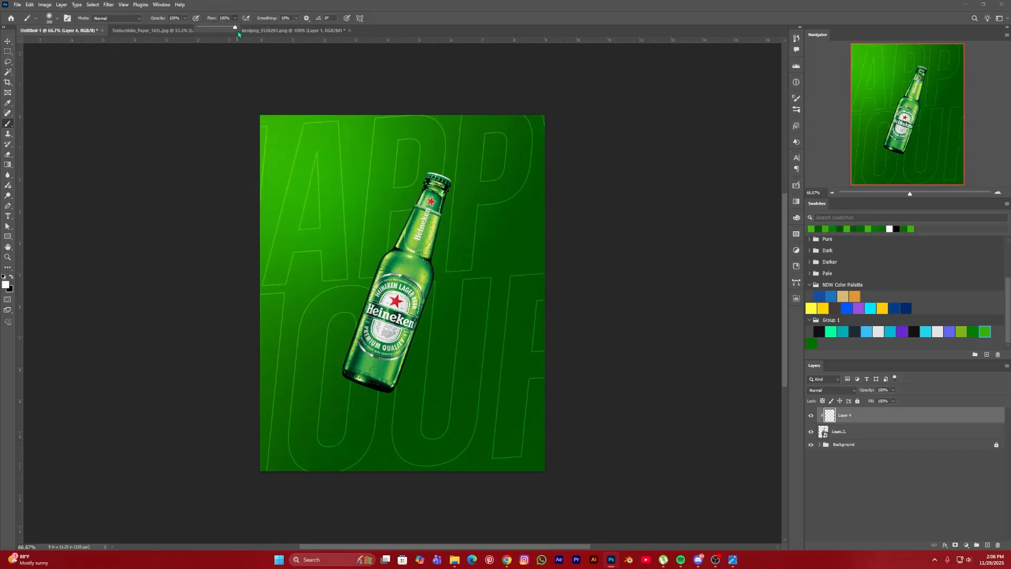
drag(237, 32, 217, 30)
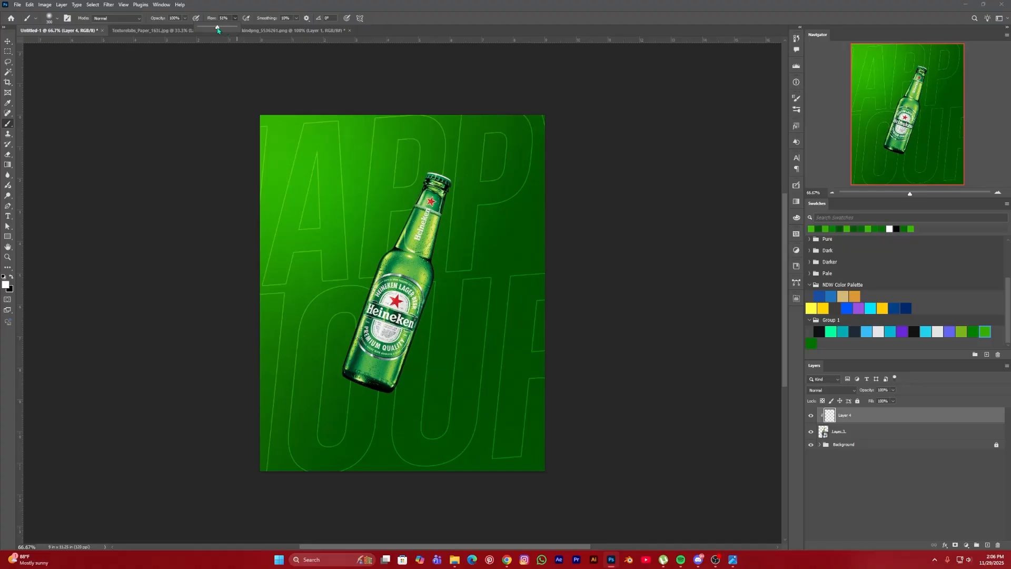
click(361, 211)
key(bracketleft)
key(bracketleft)
key(bracketleft)
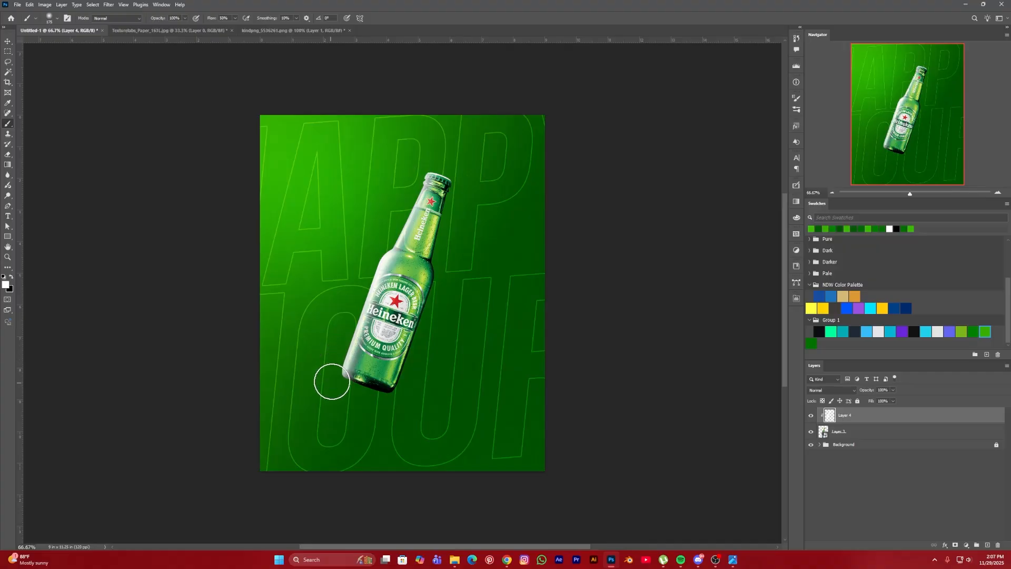
key(Return)
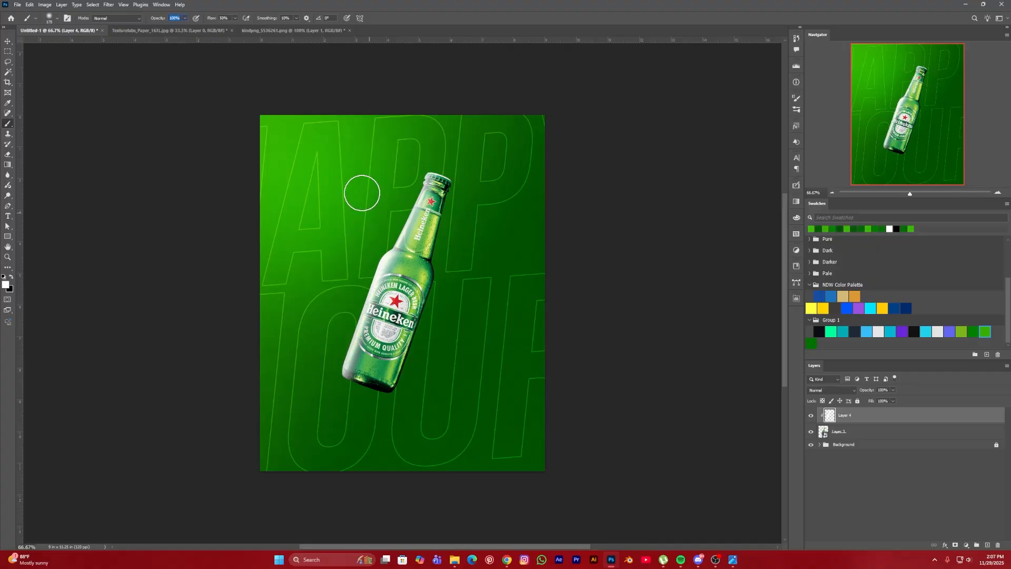
Step: Blend the painted highlight layer with Color Dodge and reduce its fill to about 60%
click(8, 41)
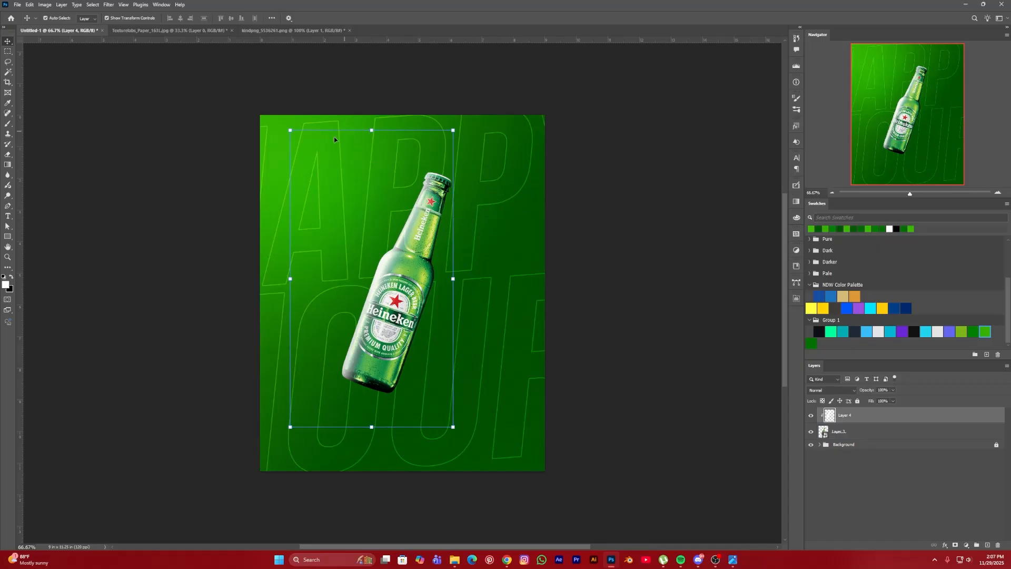
click(839, 391)
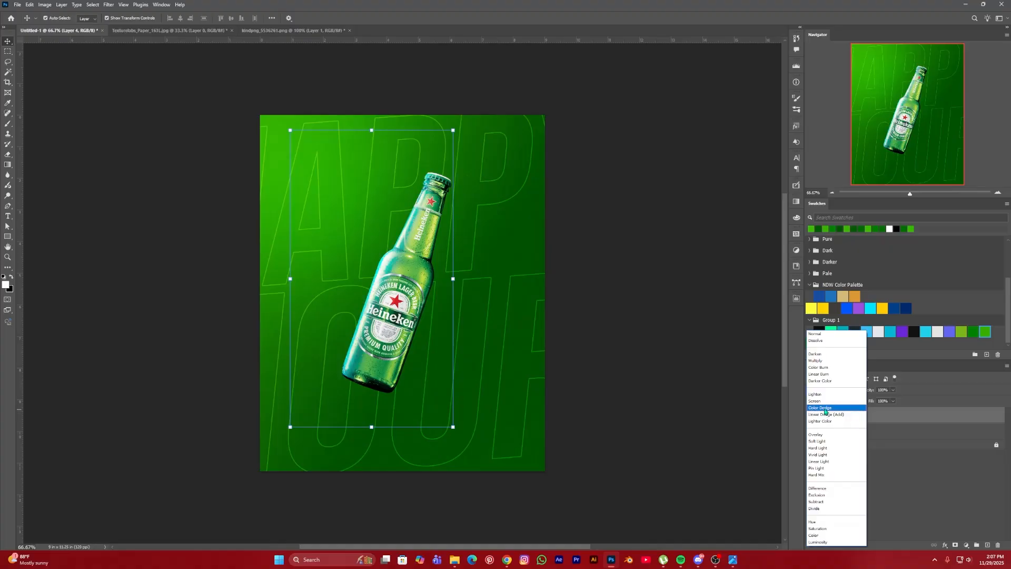
click(825, 408)
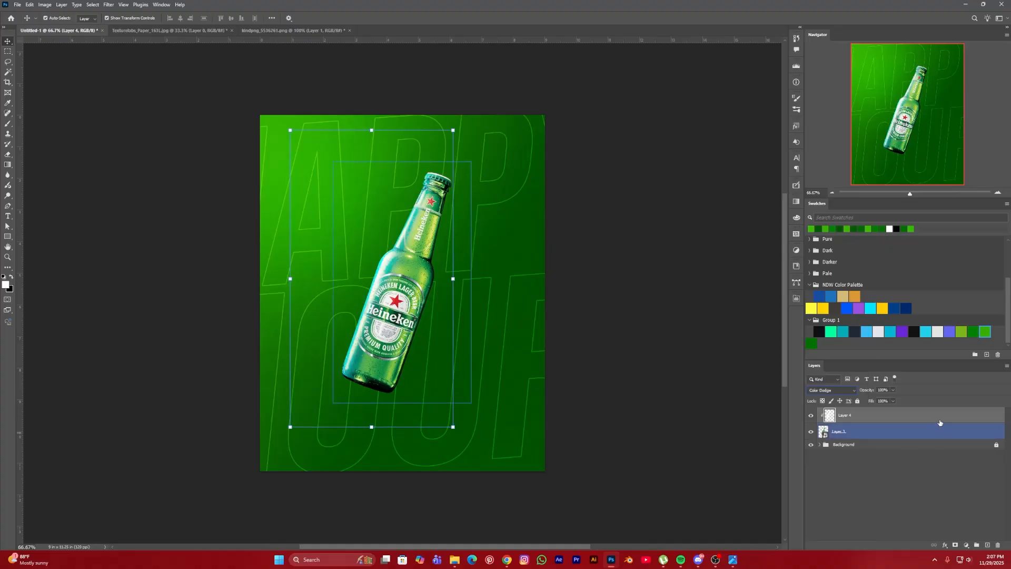
click(894, 401)
drag(895, 410, 889, 412)
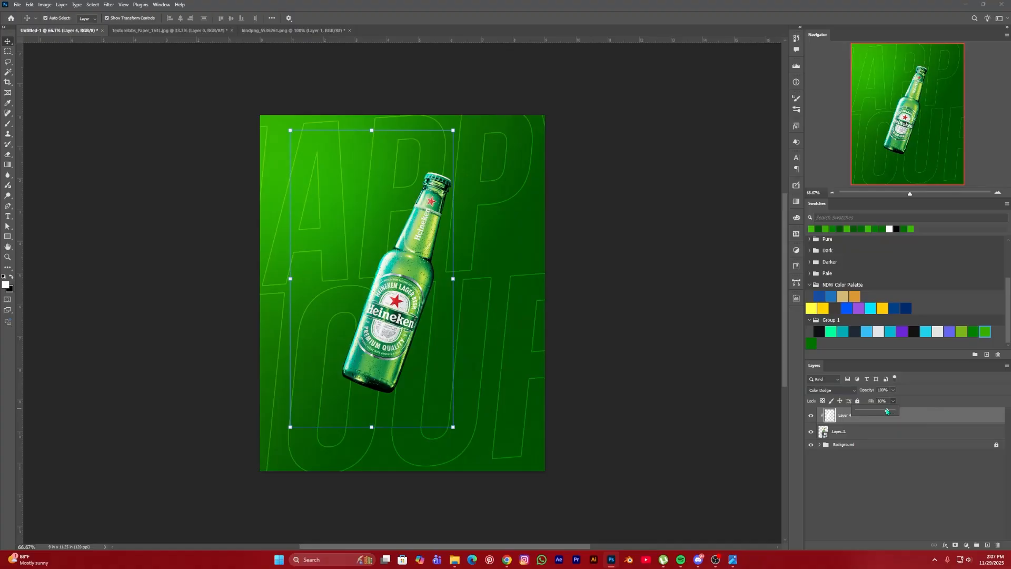
drag(887, 411, 881, 411)
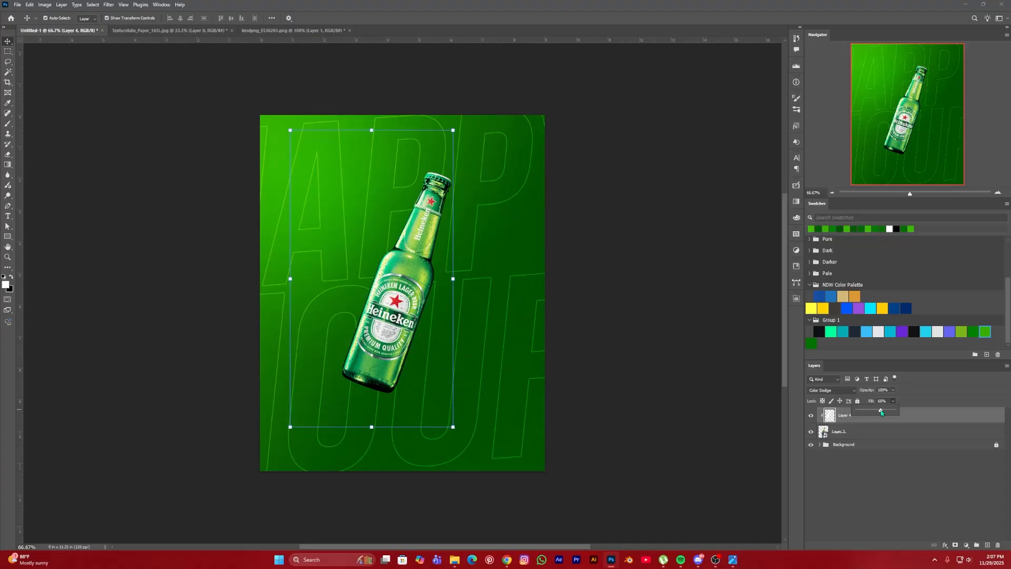
key(Return)
Step: Toggle the highlight layer's visibility to compare the bottle with and without the painted light
click(811, 416)
click(811, 416)
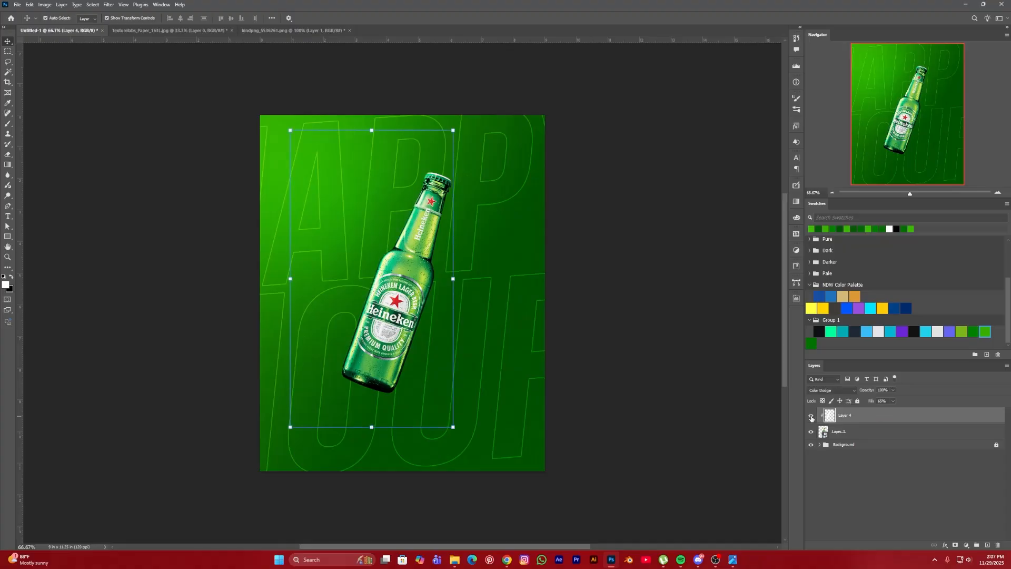
click(811, 416)
click(811, 416)
click(810, 416)
click(811, 416)
click(811, 416)
click(811, 416)
click(642, 374)
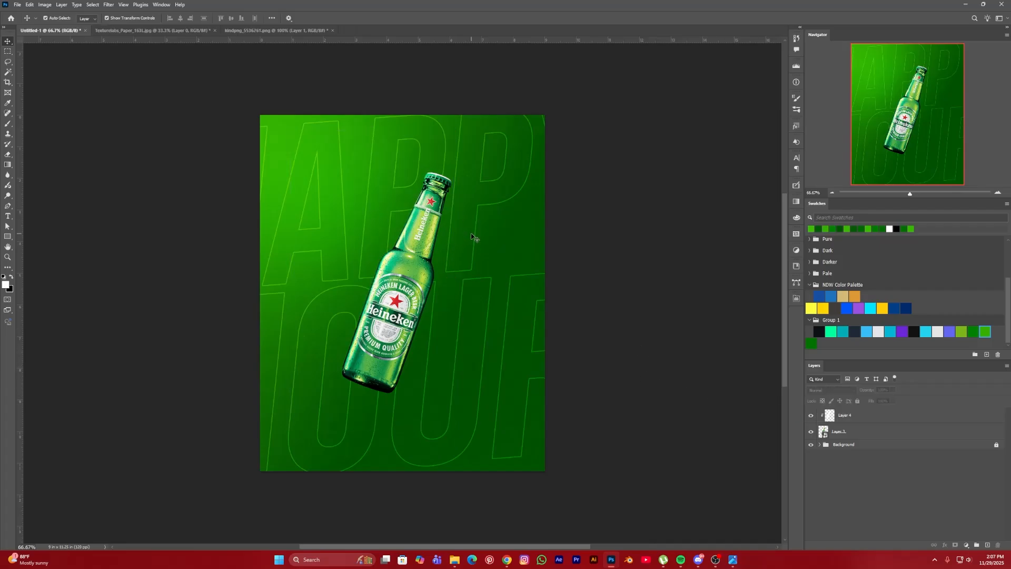
click(431, 210)
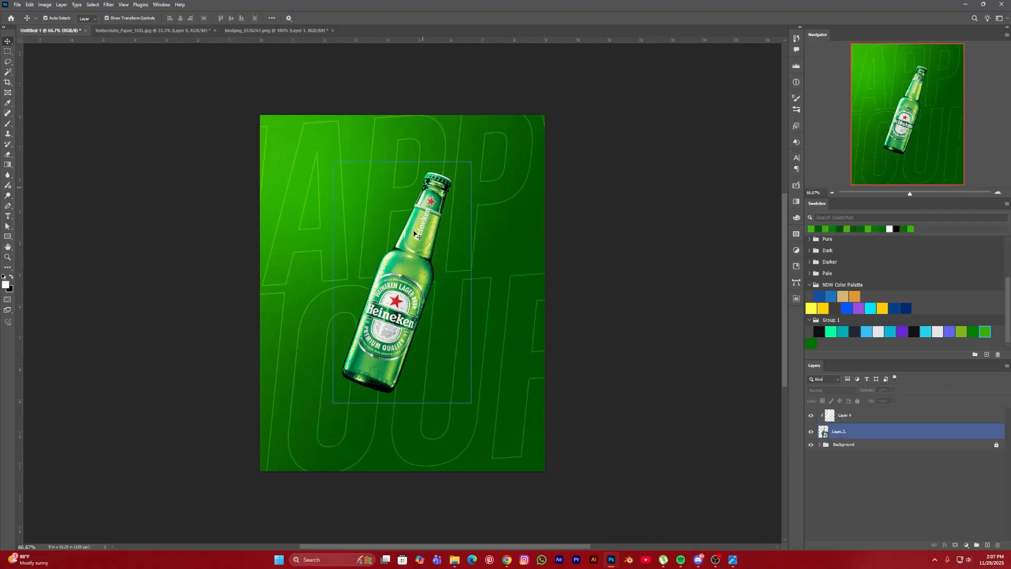
click(553, 382)
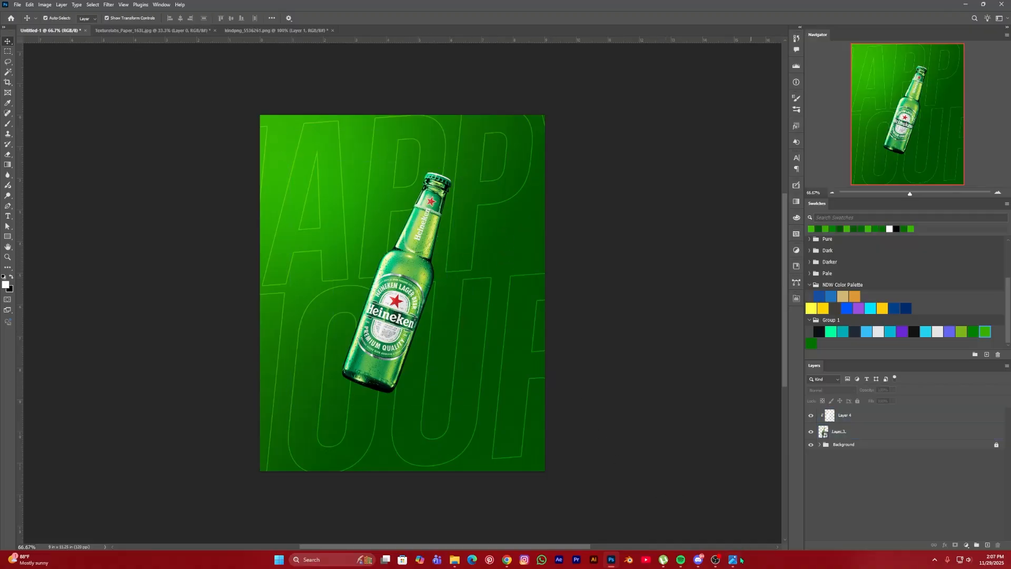
Step: Check the reference poster and add the white Bebas Neue text "HAPPY" beside the bottle's neck
mouse_move(736, 560)
click(733, 524)
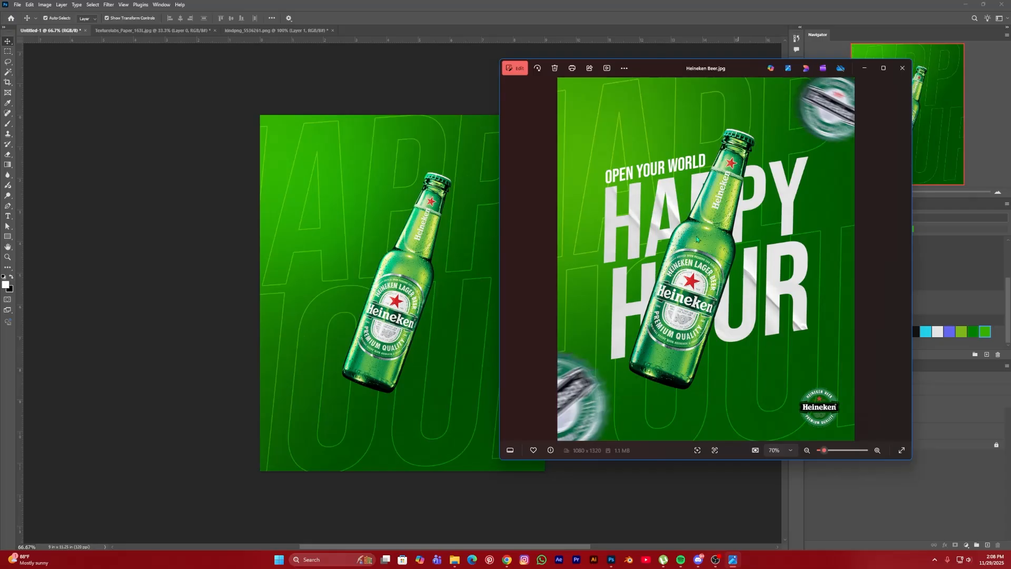
click(864, 68)
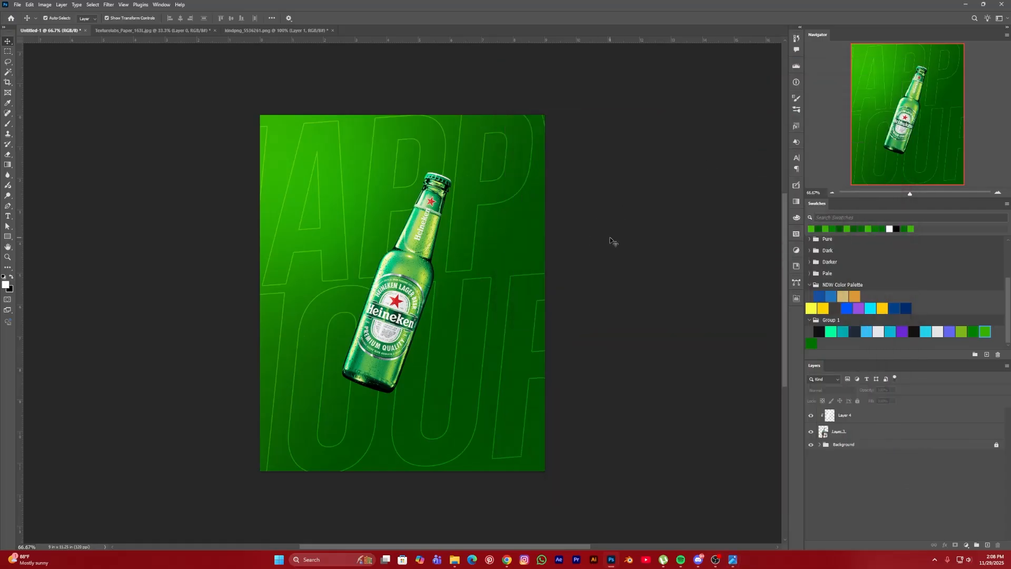
click(8, 216)
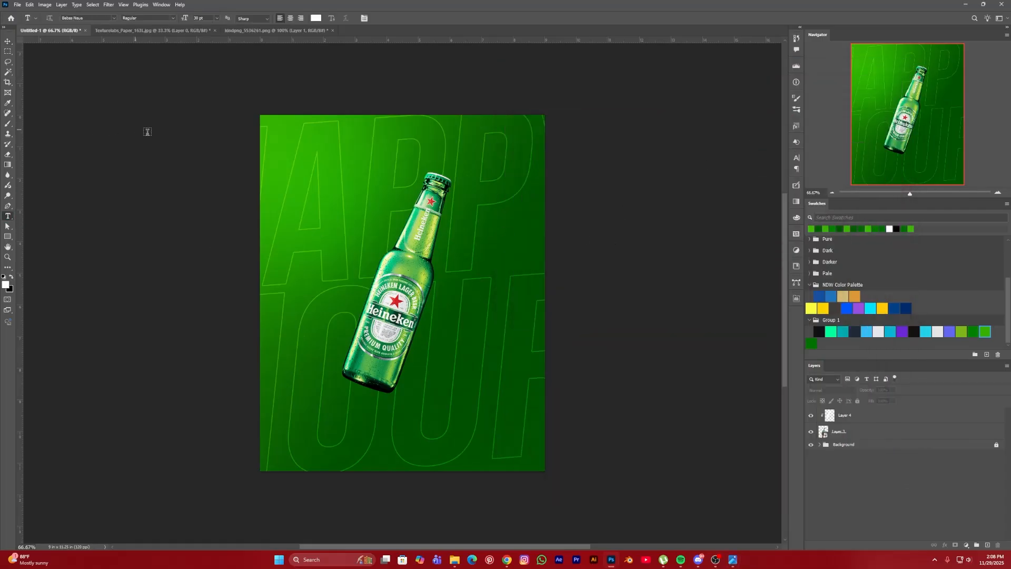
click(364, 215)
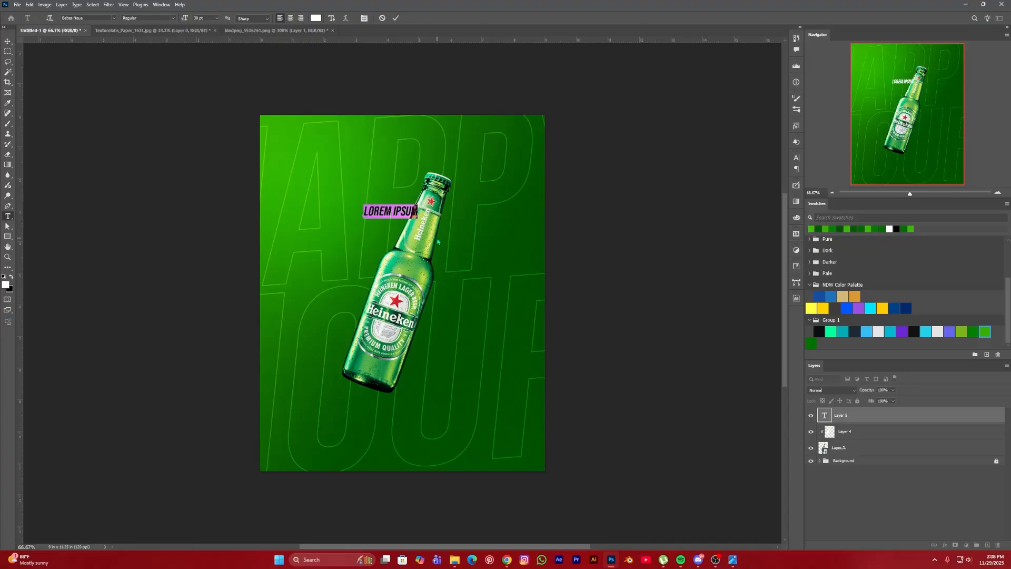
text(HAPPY)
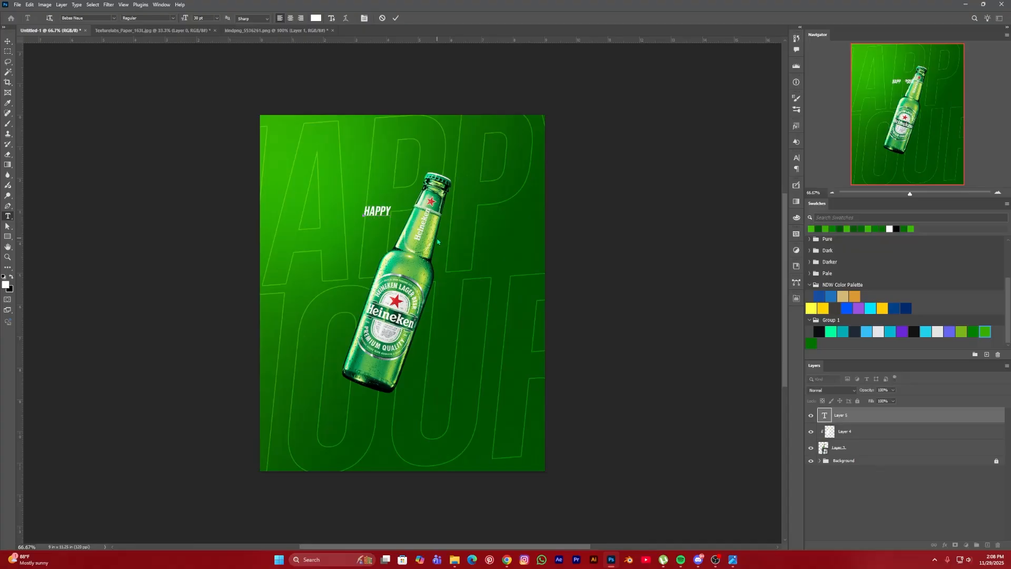
click(8, 41)
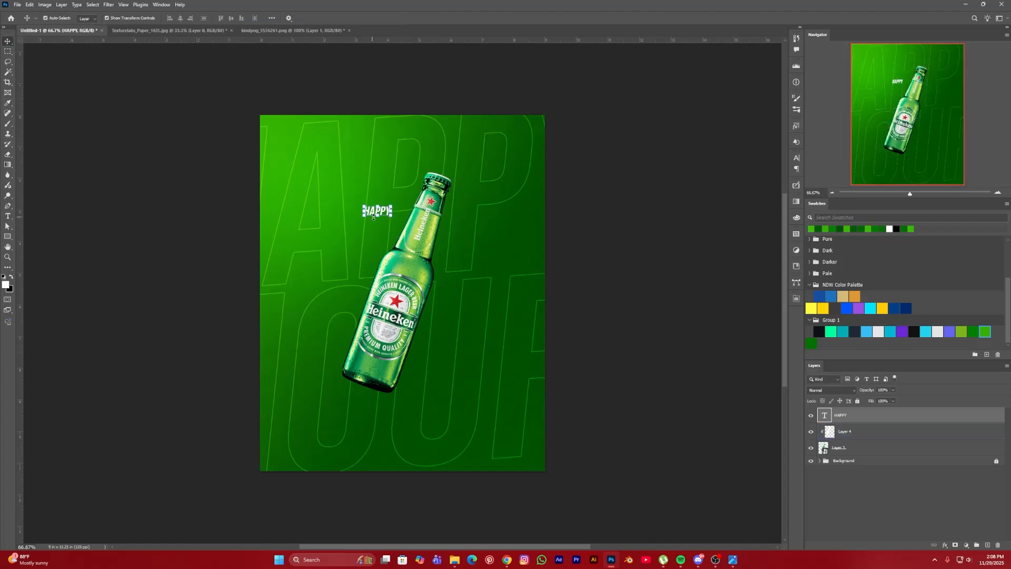
Step: Enlarge and center the HAPPY text across the middle of the poster, and duplicate it directly below
key(ctrl+t)
drag(377, 218, 377, 300)
drag(386, 257, 411, 253)
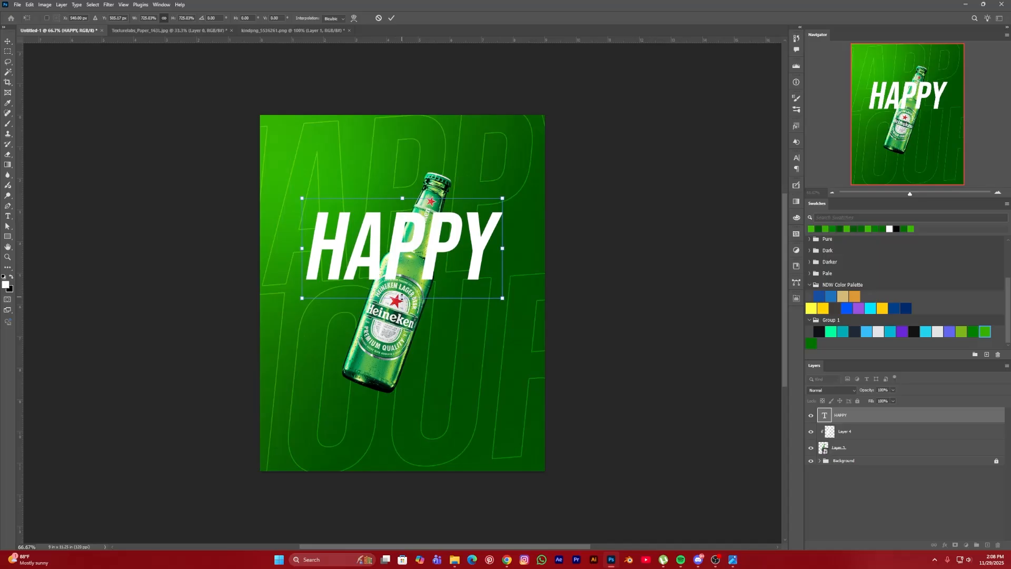
drag(402, 297, 401, 285)
drag(400, 241, 424, 323)
key(Return)
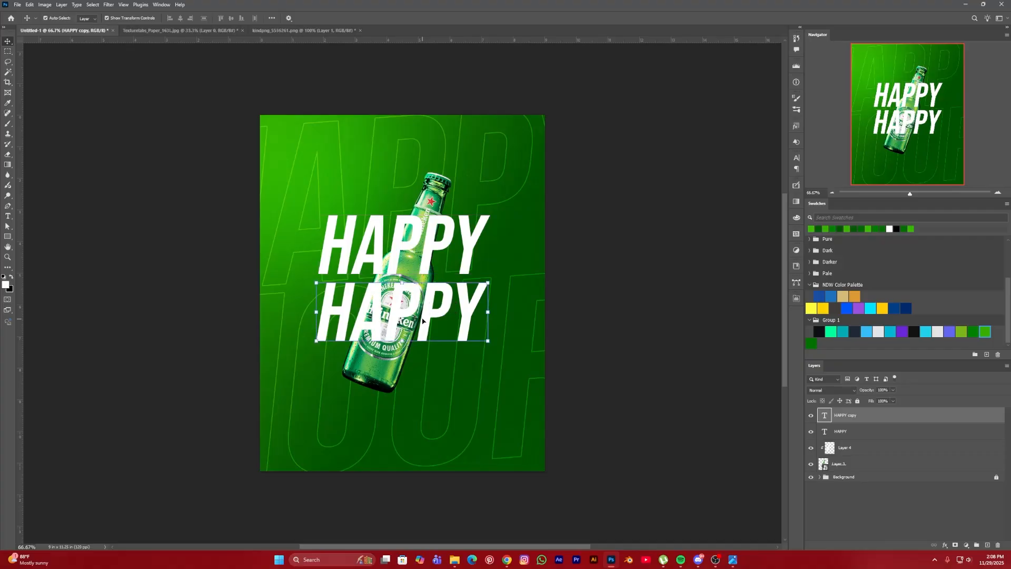
Step: Replace the wording of the lower HAPPY copy with "HOUR"
key(t)
click(424, 316)
key(ctrl+a)
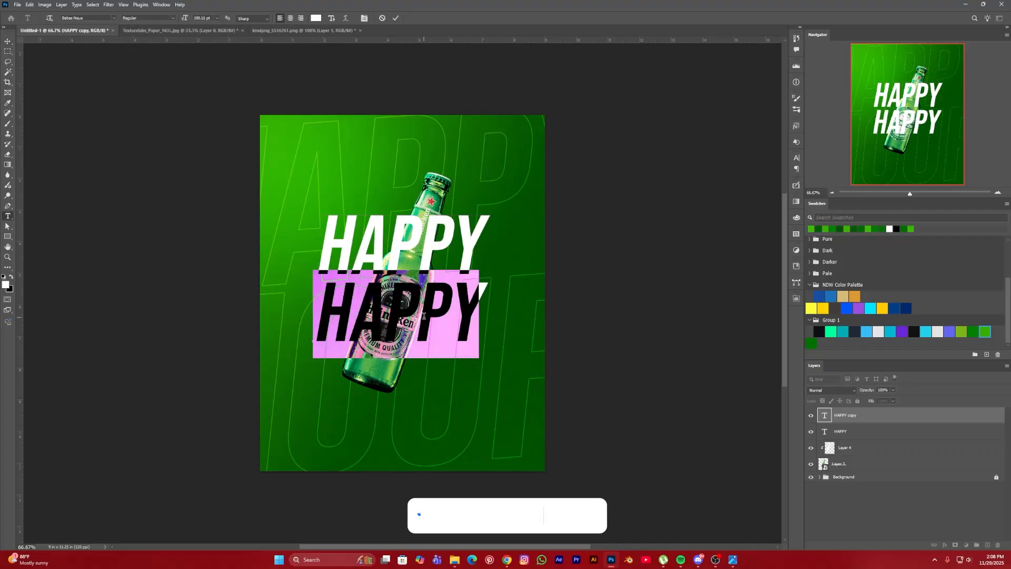
text(HOURR)
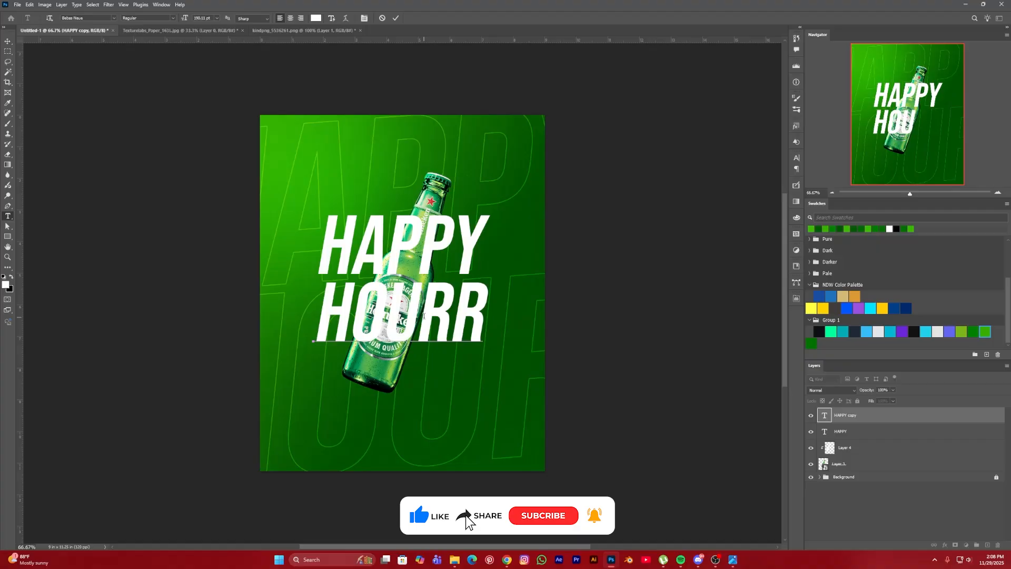
key(BackSpace)
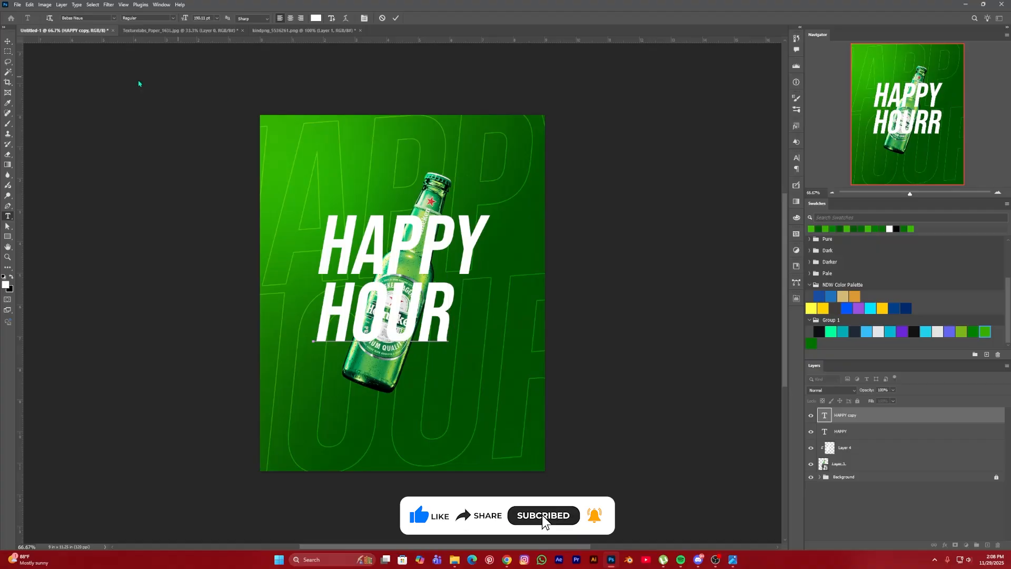
key(Escape)
key(v)
Step: Enlarge the HOUR text slightly and align its left edge with HAPPY, leaving a tight gap between the lines
click(447, 310)
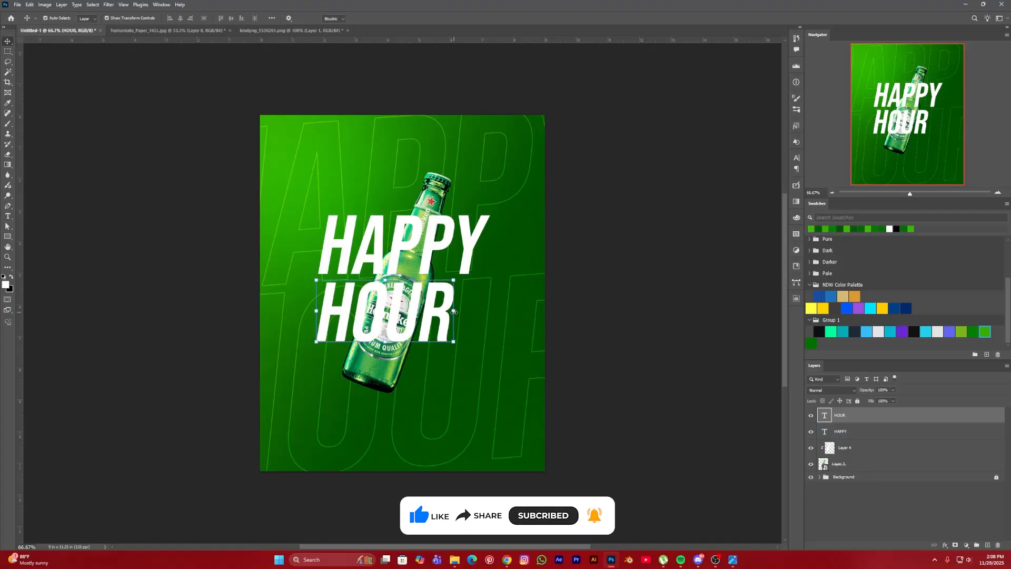
drag(454, 311, 431, 304)
key(Return)
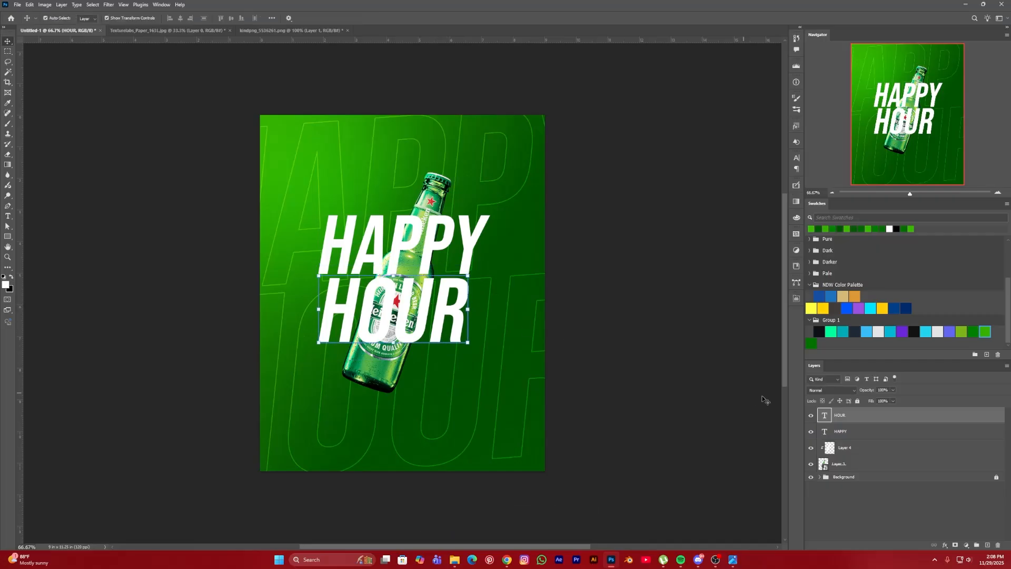
Step: Move the HAPPY and HOUR layers beneath the bottle layer and scale them together to about 104%, centered on the poster
ctrl+click(853, 432)
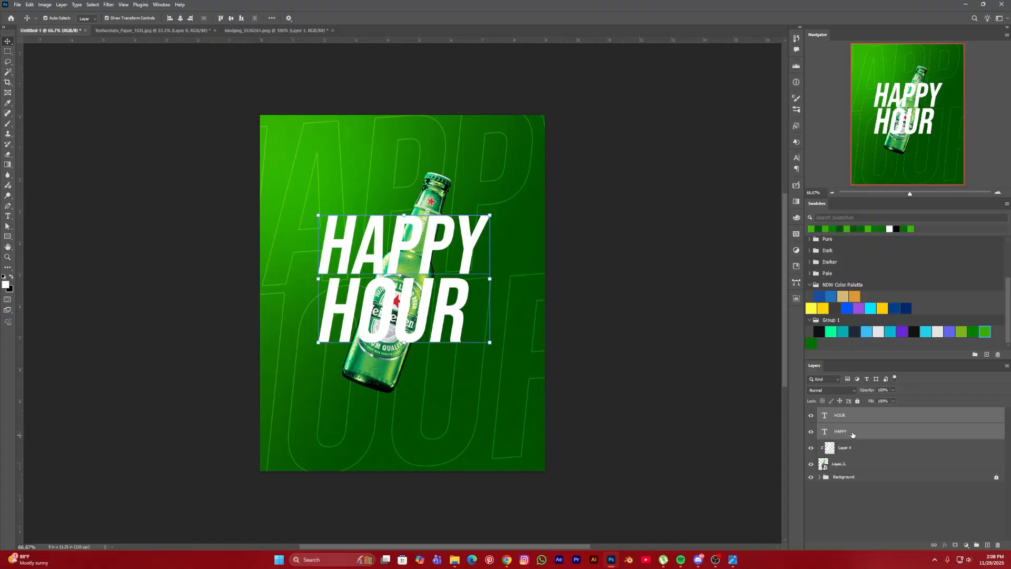
drag(853, 434, 853, 470)
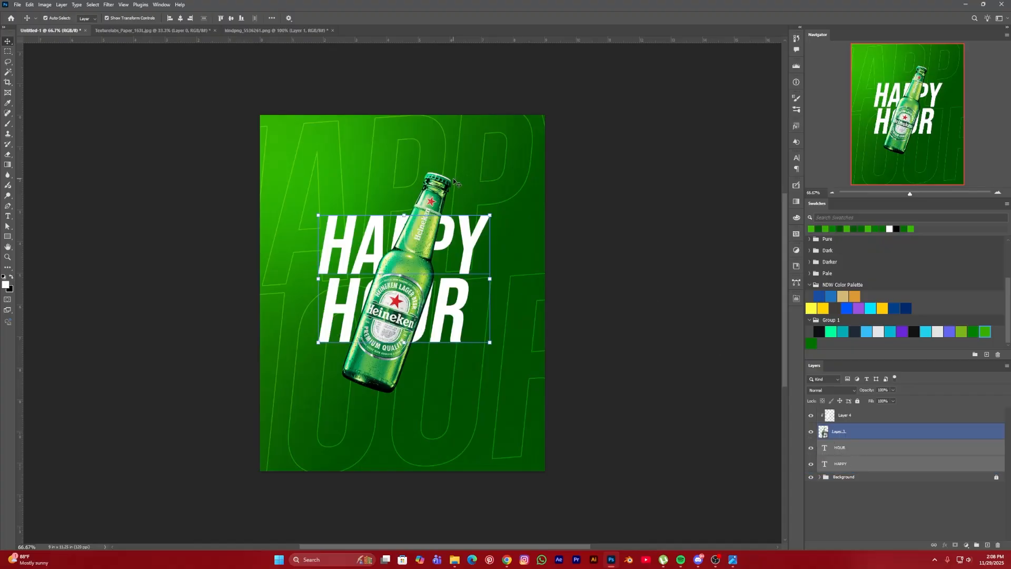
drag(405, 344, 405, 349)
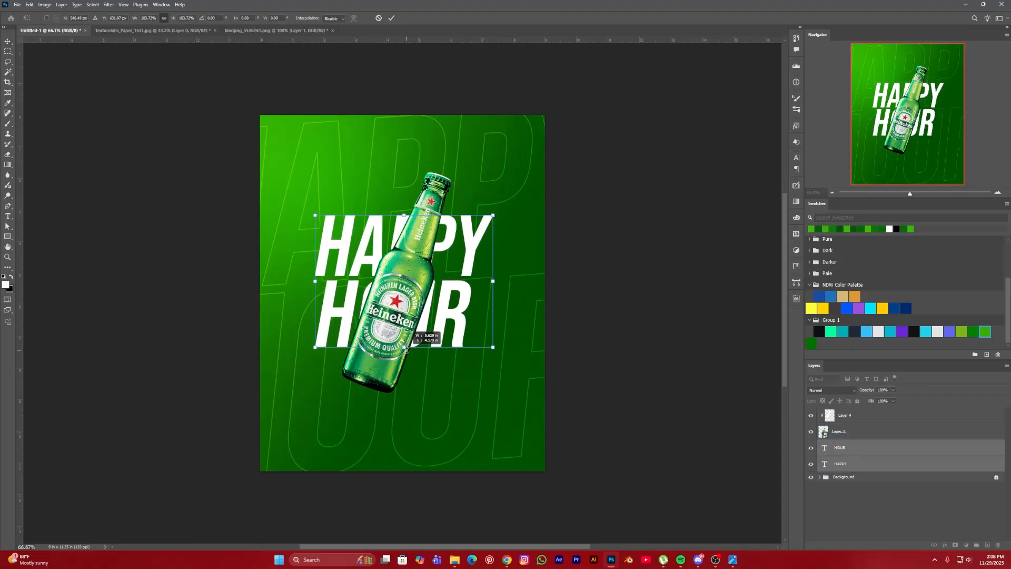
drag(445, 311, 444, 313)
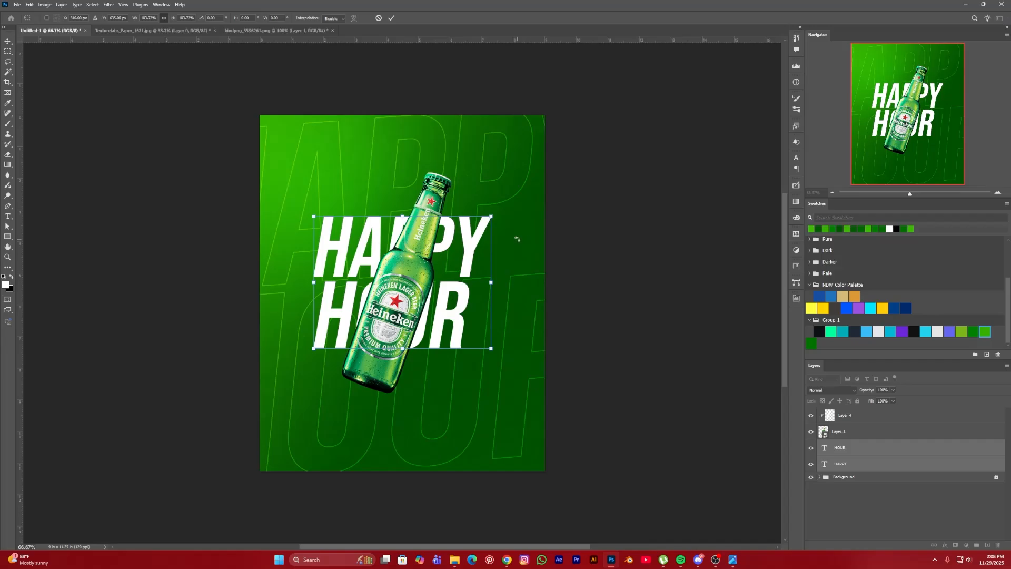
Step: Rotate the two headline lines together to about -8° so they rise to the right, and enlarge them slightly
drag(517, 240, 514, 222)
mouse_move(455, 289)
mouse_down()
mouse_move(462, 278)
mouse_move(456, 287)
mouse_up()
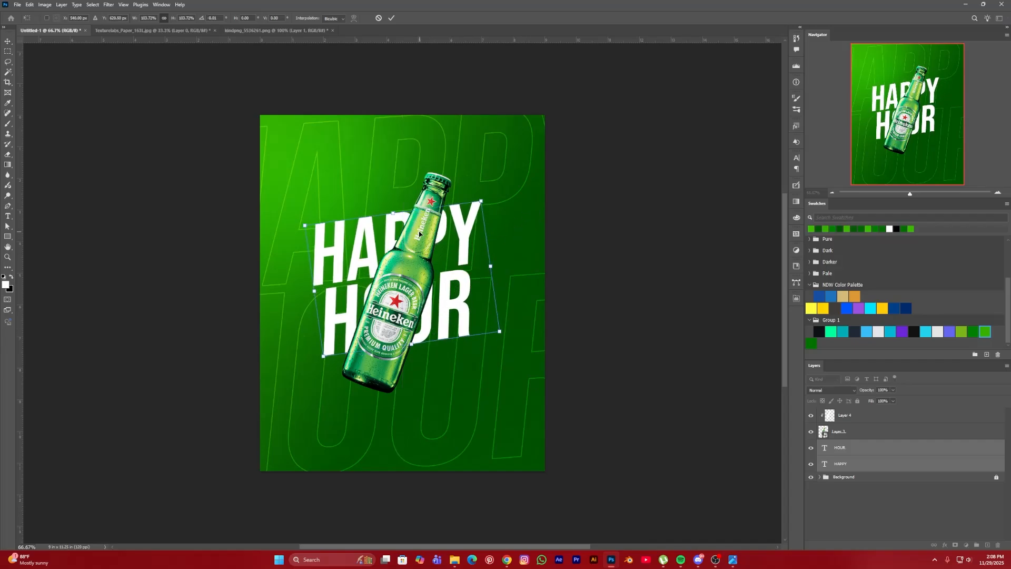
drag(394, 214, 393, 211)
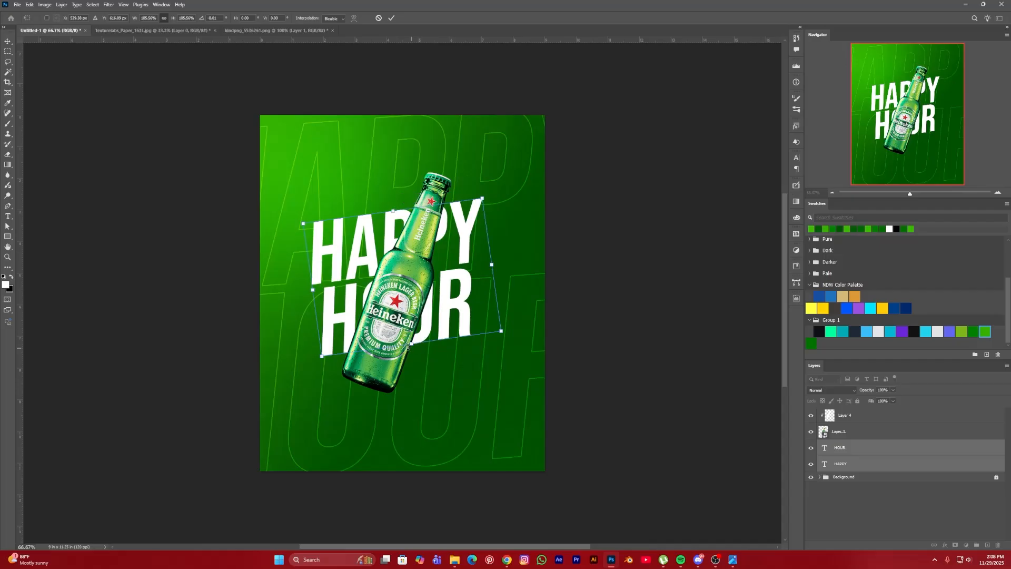
drag(412, 345, 417, 345)
key(Return)
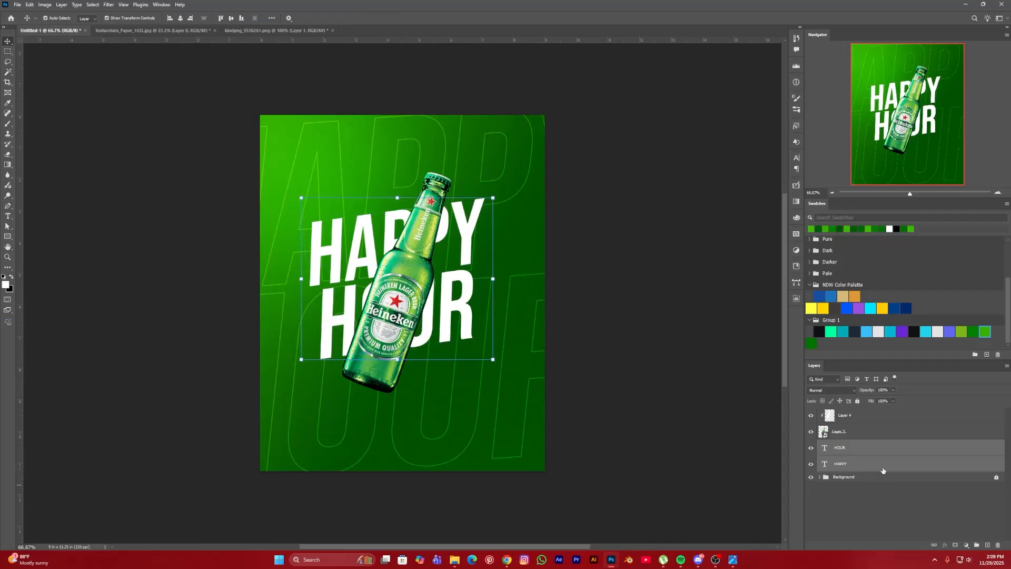
Step: Scale the bottle and its clipped highlight layer together to about 106% and reposition them slightly left over the headline
click(858, 416)
shift+click(860, 433)
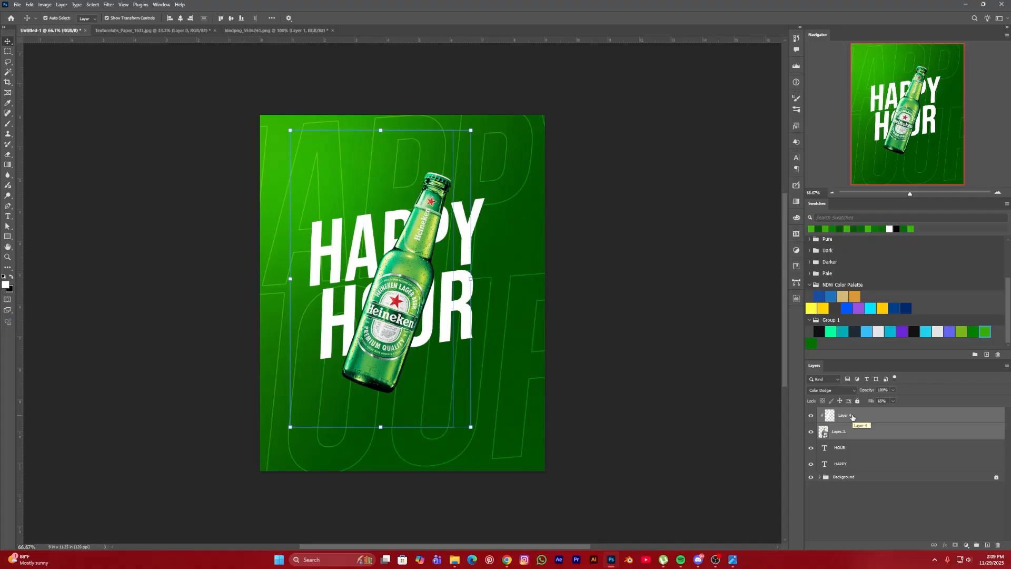
drag(381, 427, 381, 437)
drag(381, 131, 381, 114)
drag(420, 232, 412, 234)
drag(371, 114, 371, 122)
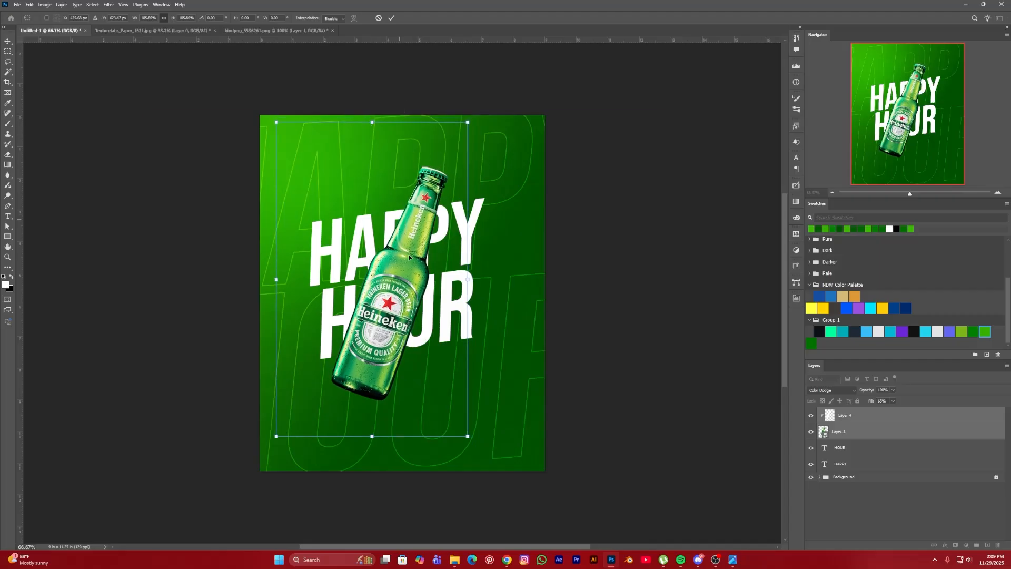
drag(408, 272, 409, 268)
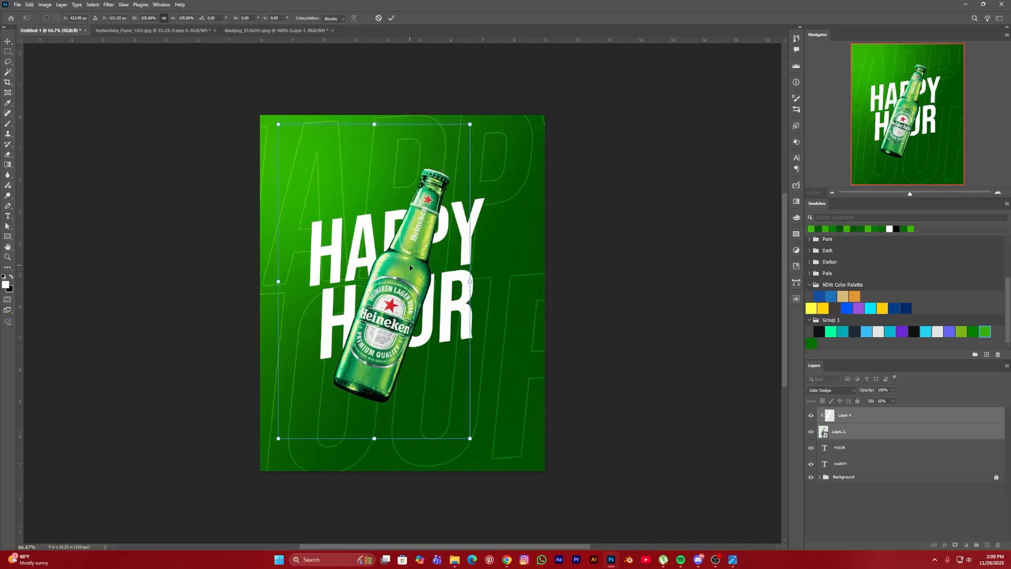
key(Return)
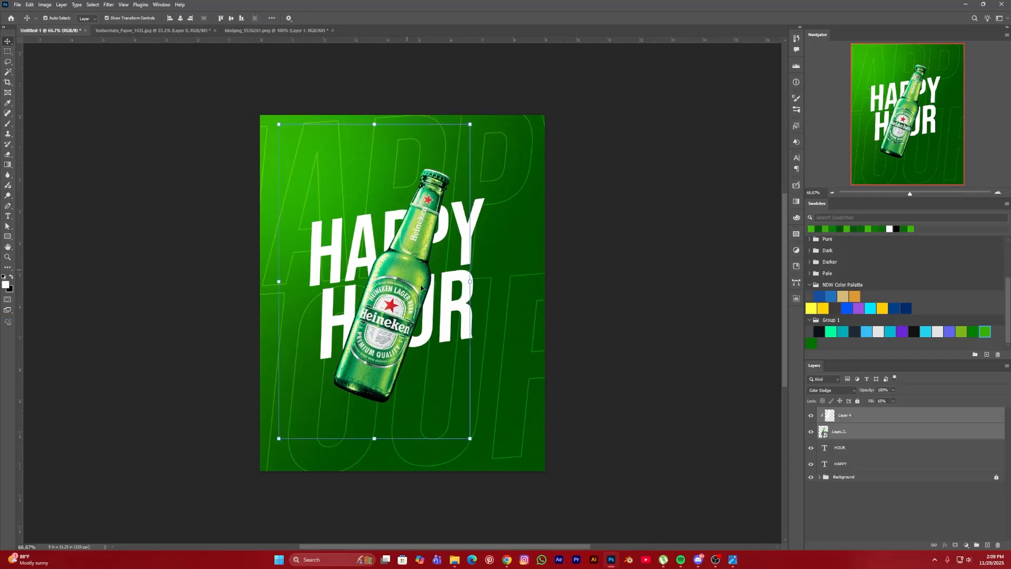
Step: Compare with the reference poster, then enlarge both headline lines together to about 115% and shift them slightly upward
click(733, 559)
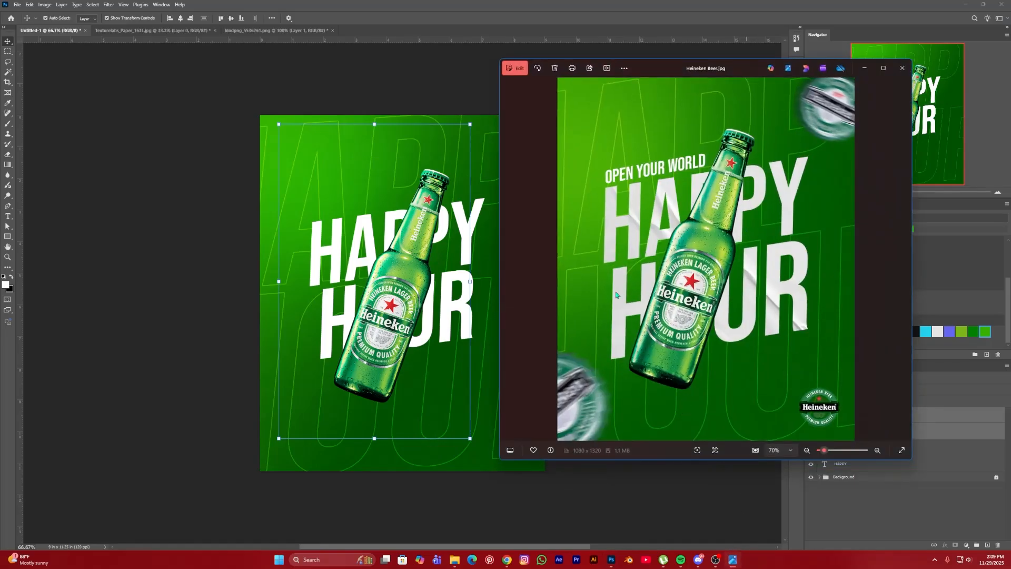
click(727, 491)
click(618, 327)
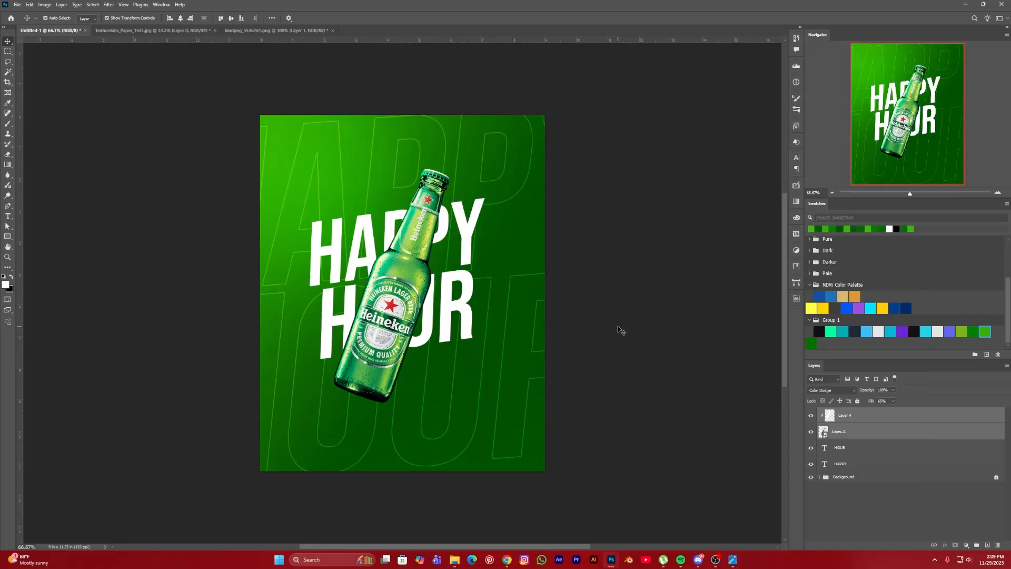
click(473, 306)
shift+click(479, 228)
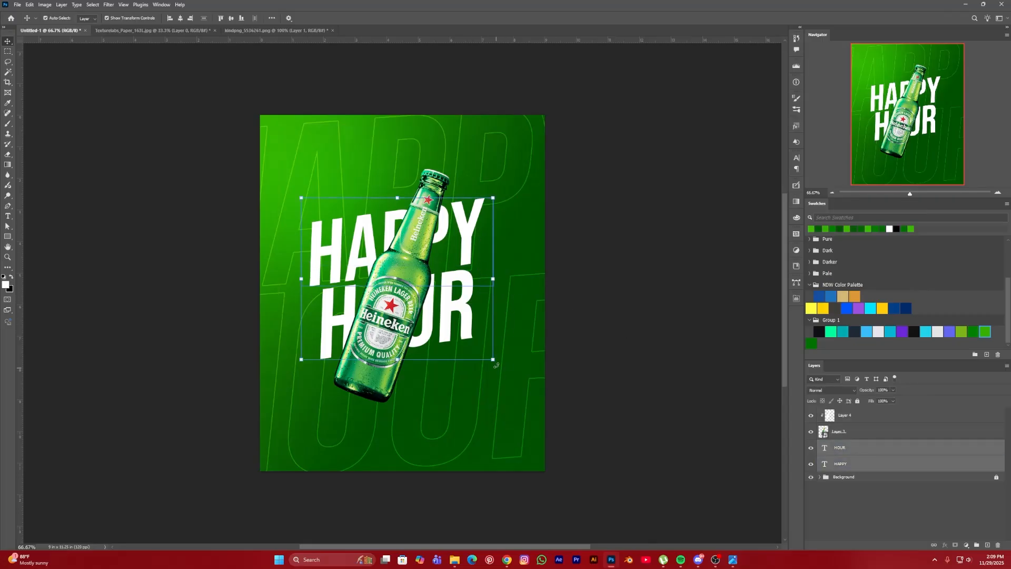
key(ctrl+t)
drag(494, 359, 520, 380)
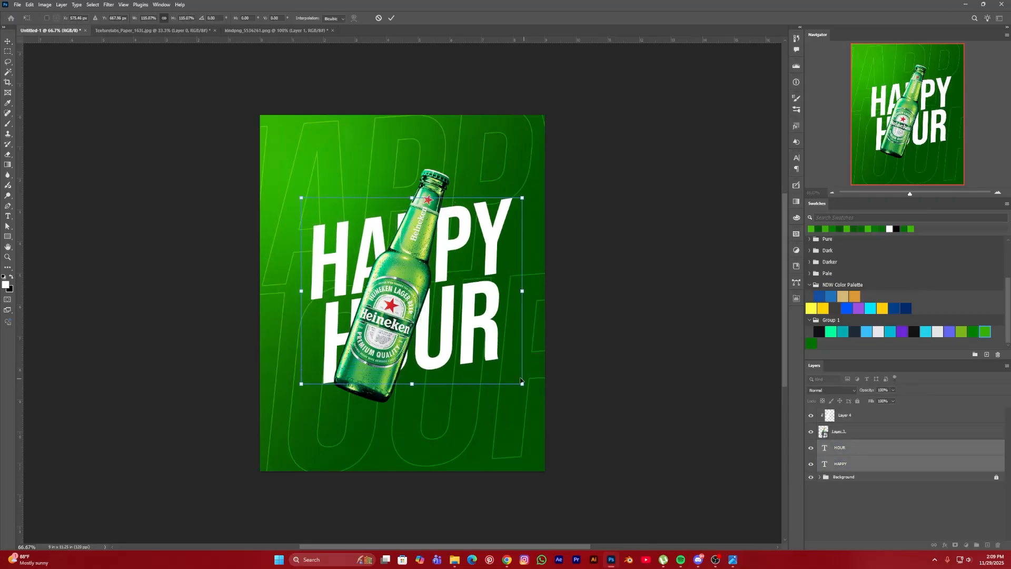
drag(475, 337, 473, 314)
key(Return)
click(600, 349)
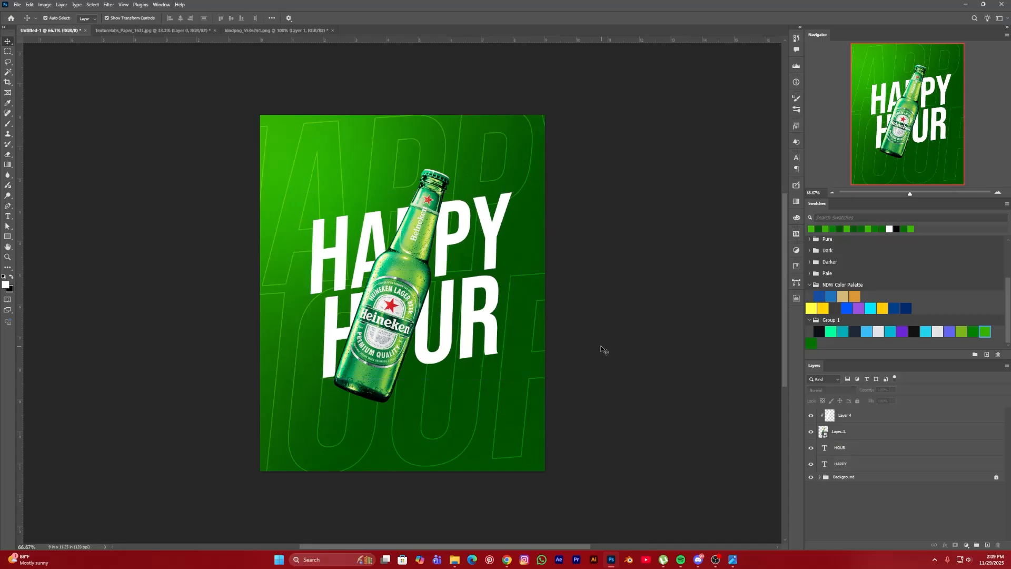
Step: Check the reference, open the "2 glued paper vol 3 by freeject.net" texture, unlock it and place it in the poster above the HAPPY layer
click(732, 559)
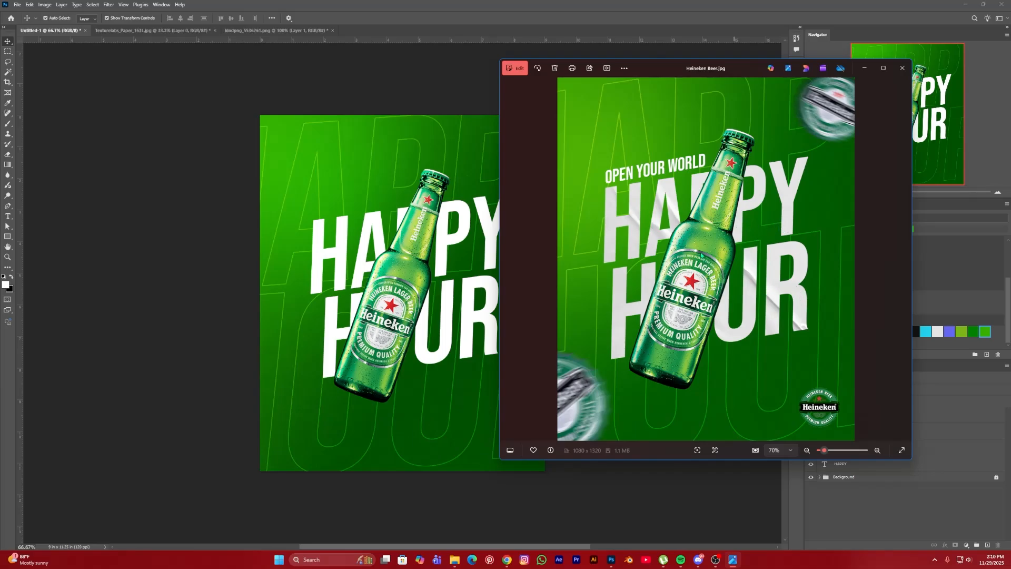
click(401, 98)
click(491, 232)
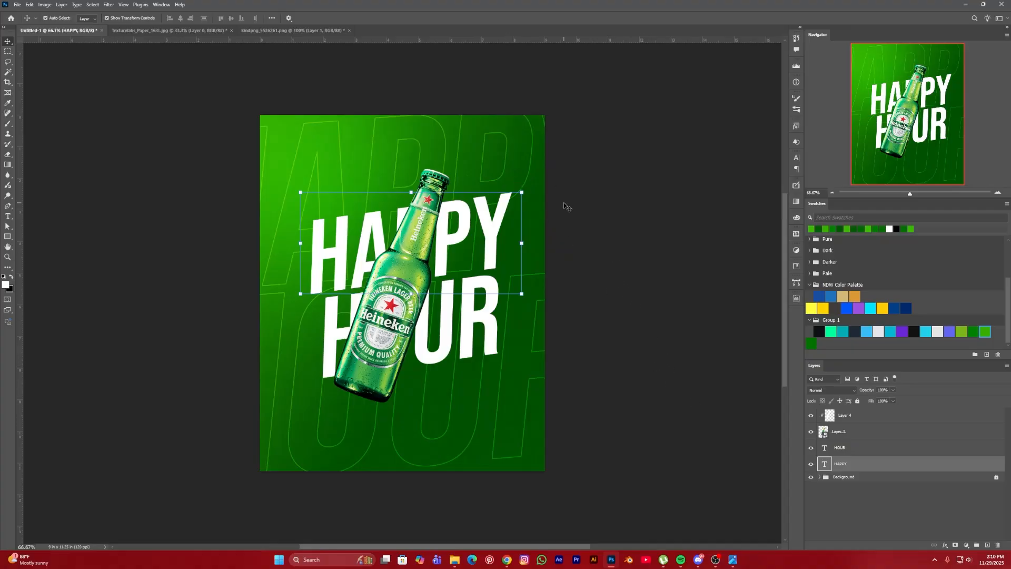
key(ctrl+o)
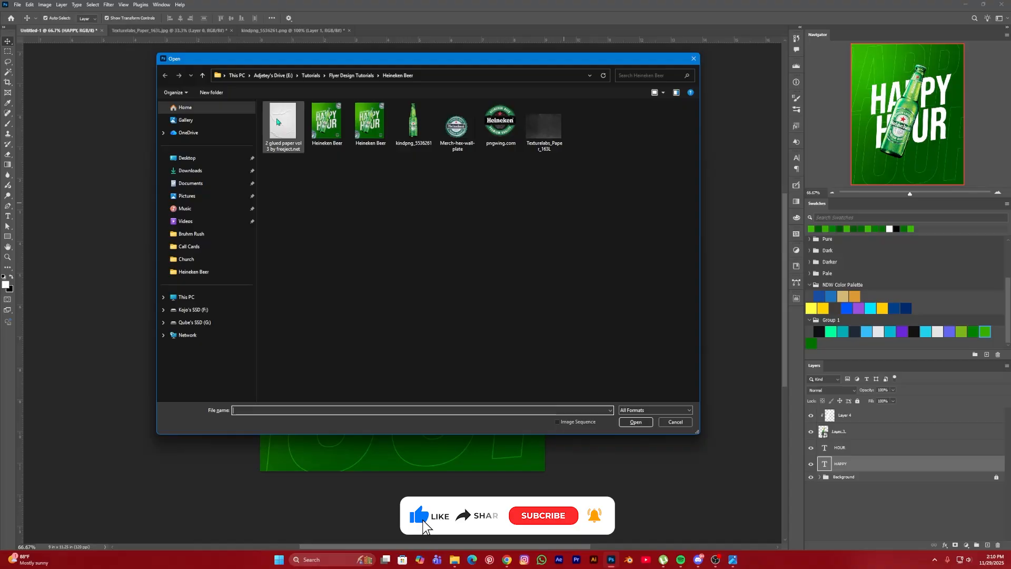
click(290, 135)
click(636, 422)
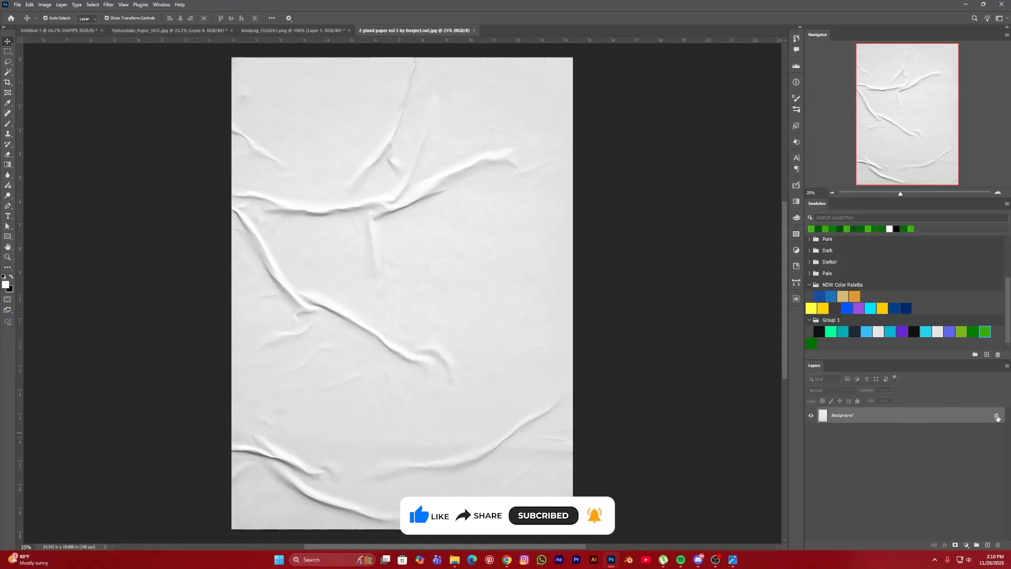
click(996, 417)
drag(356, 185, 398, 298)
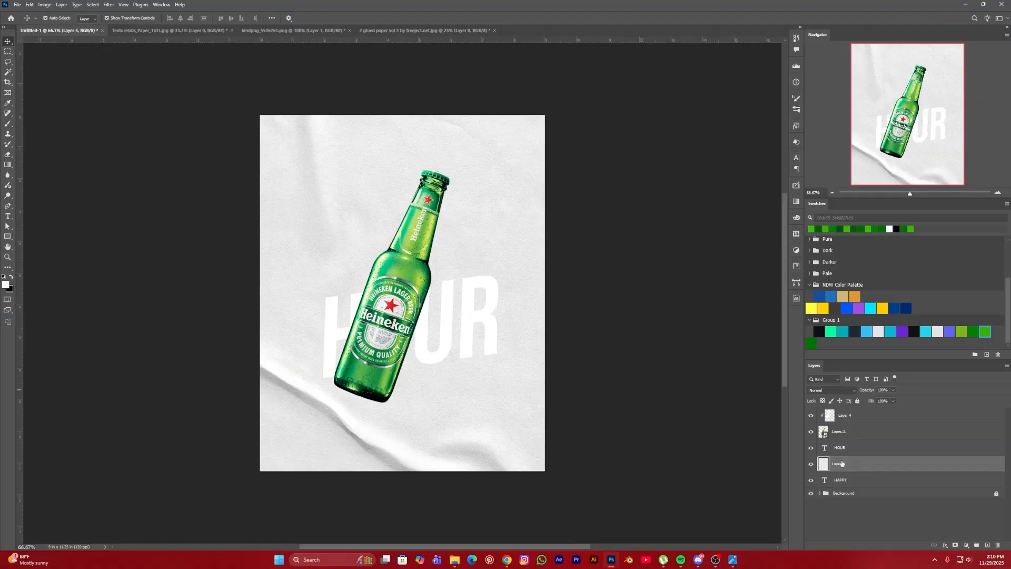
Step: Convert the paper texture layer to a smart object and place the HOUR text layer beneath it
right_click(860, 467)
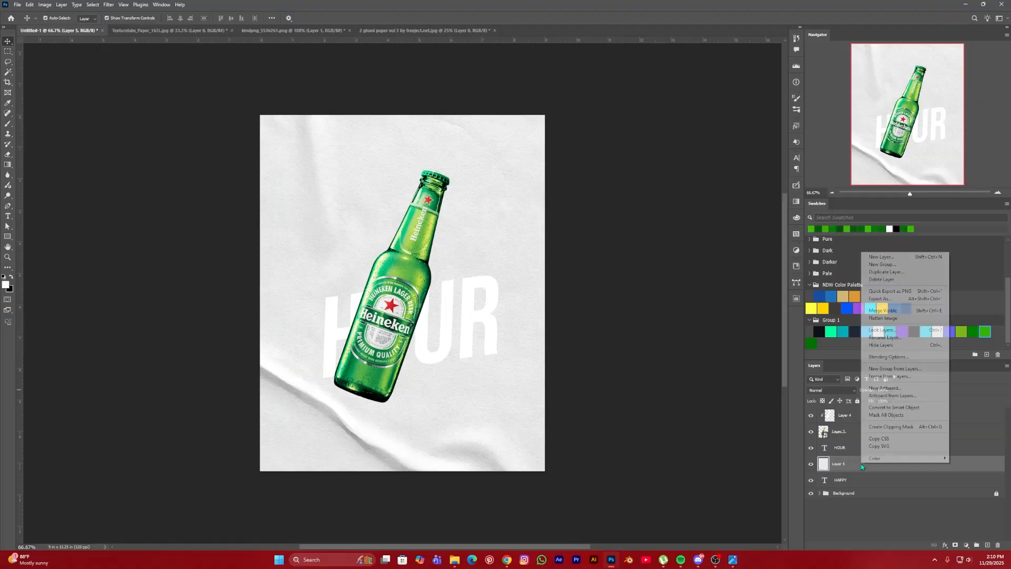
click(891, 407)
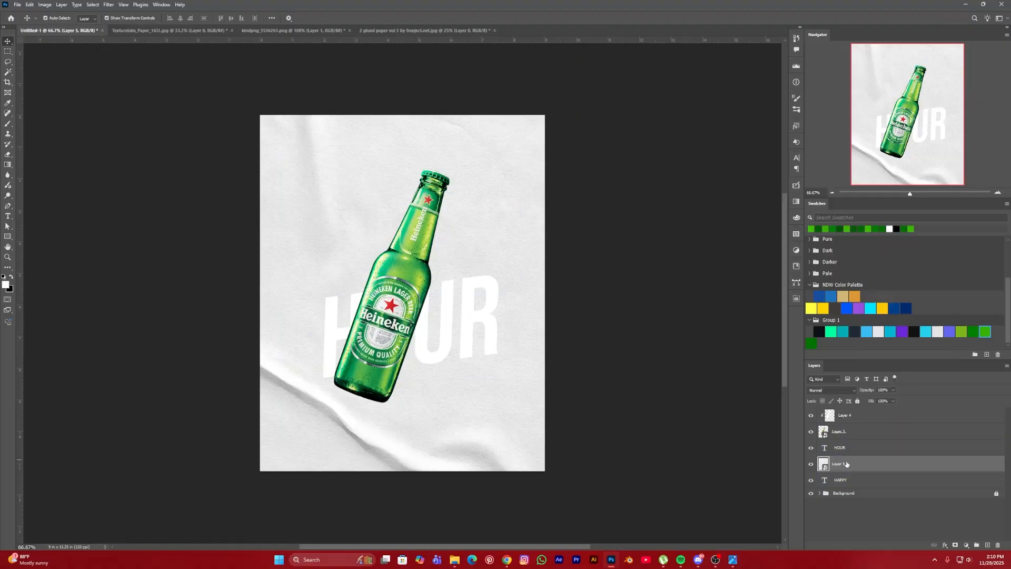
drag(848, 445, 848, 471)
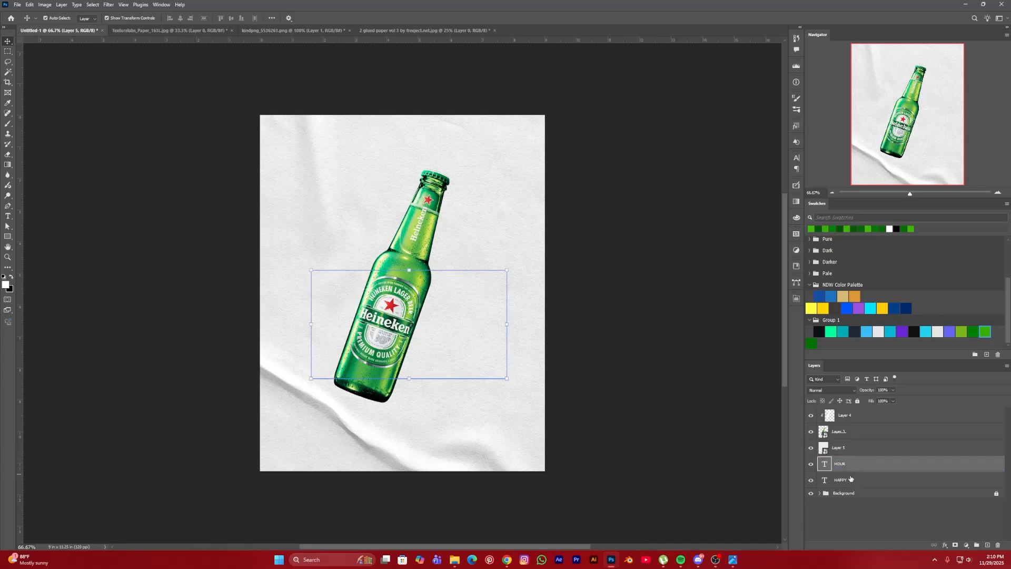
Step: Hide the paper texture and enlarge the HAPPY and HOUR text layers together to about 102.5%
shift+click(853, 479)
click(837, 447)
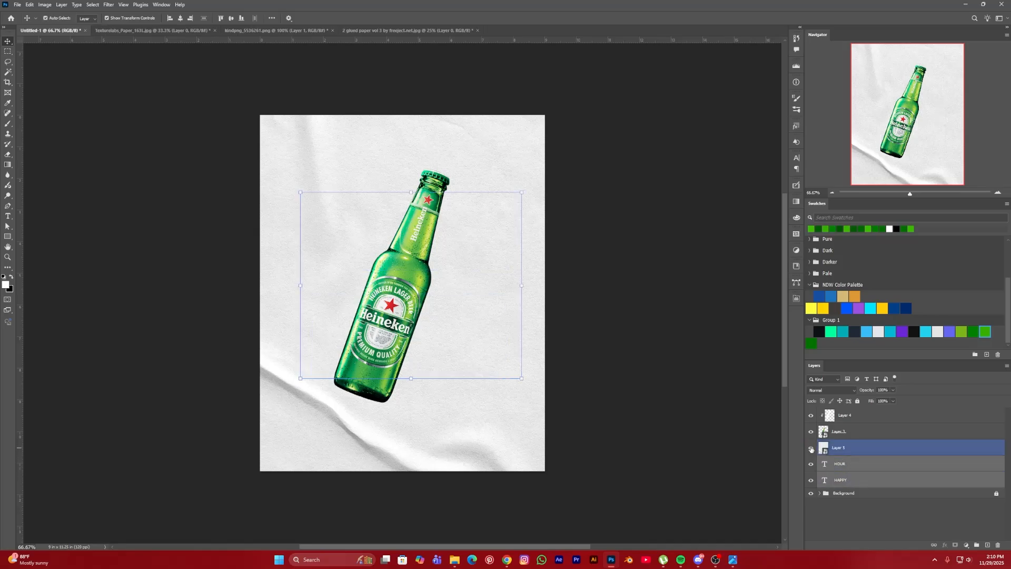
click(811, 447)
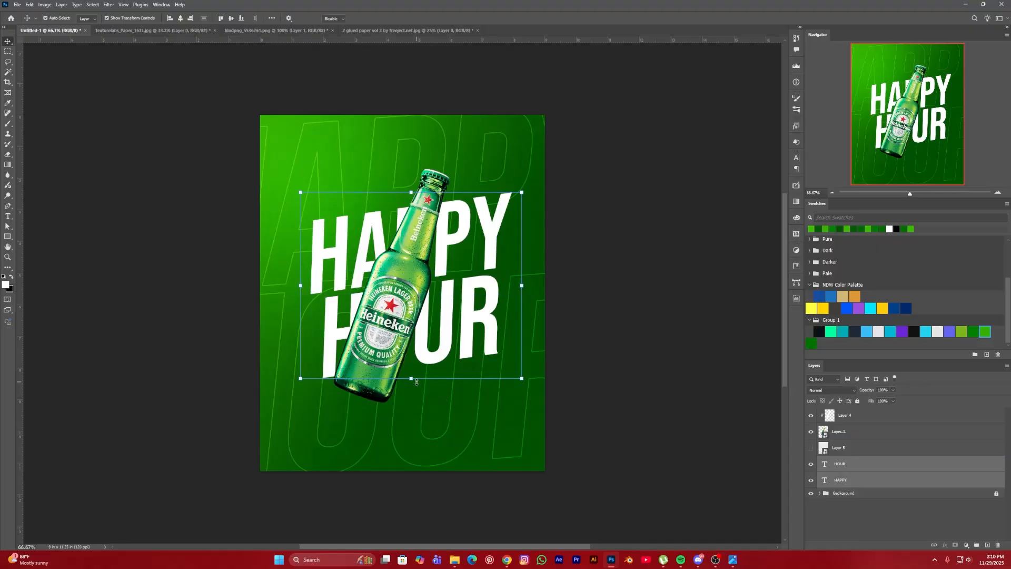
drag(414, 382, 416, 385)
drag(411, 192, 411, 191)
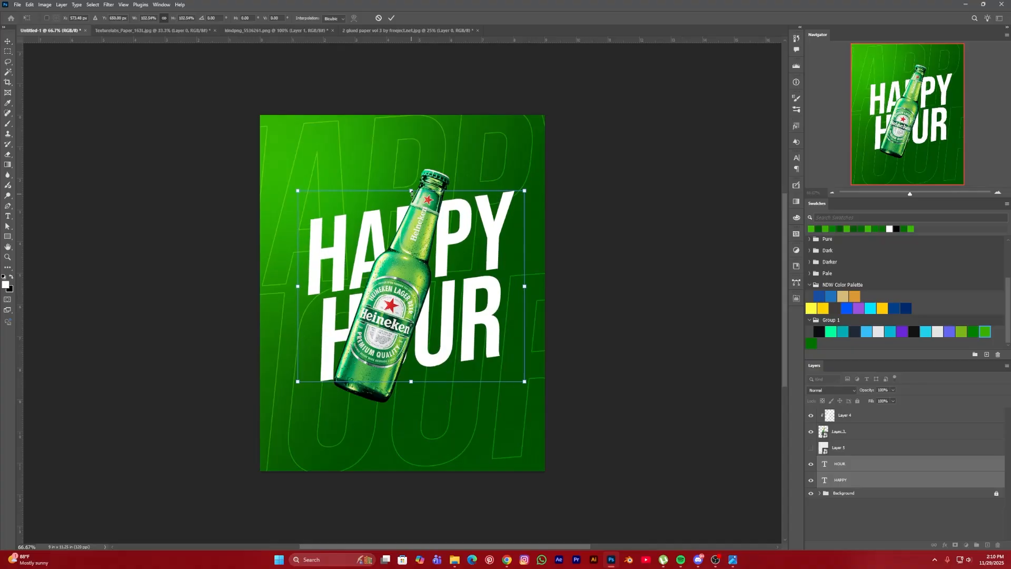
key(Return)
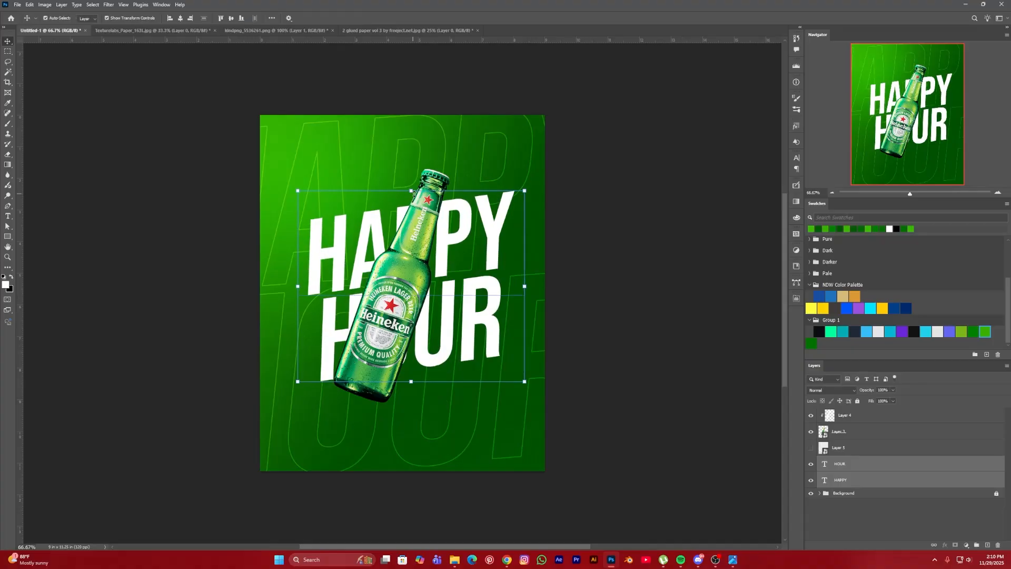
Step: Combine both headline layers into one smart object, show the paper texture again and clip it to the headline
right_click(870, 464)
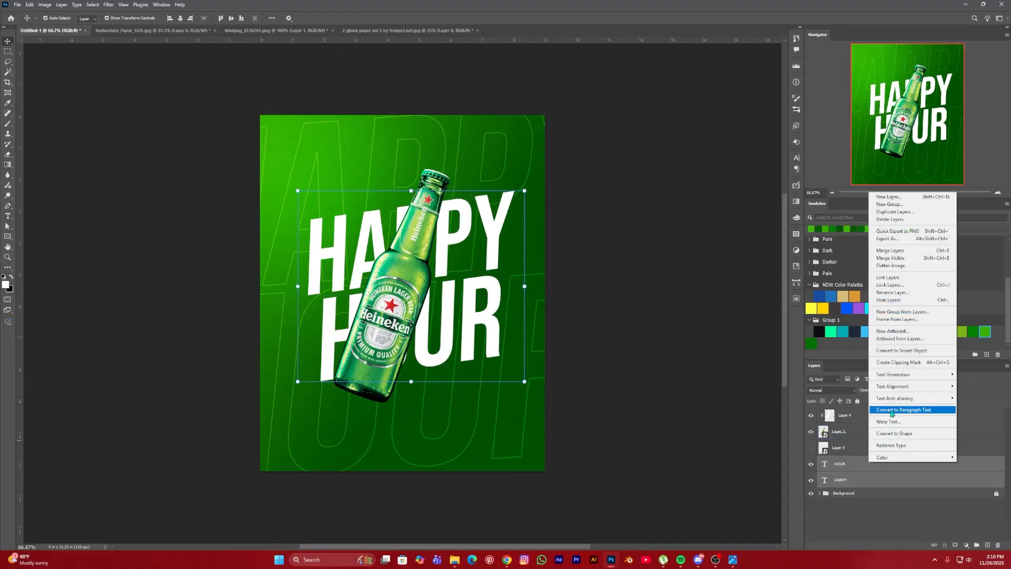
click(895, 351)
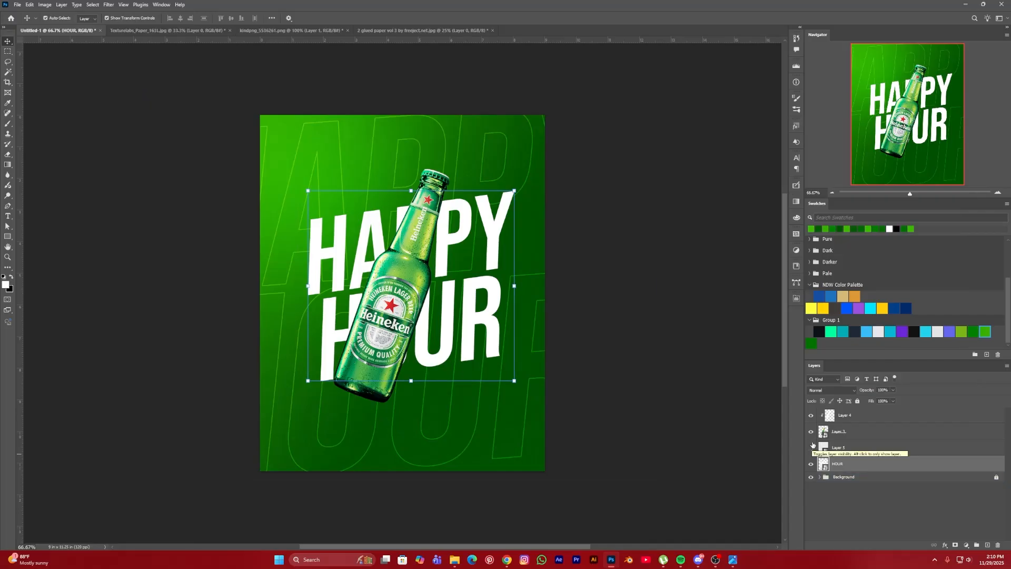
click(812, 446)
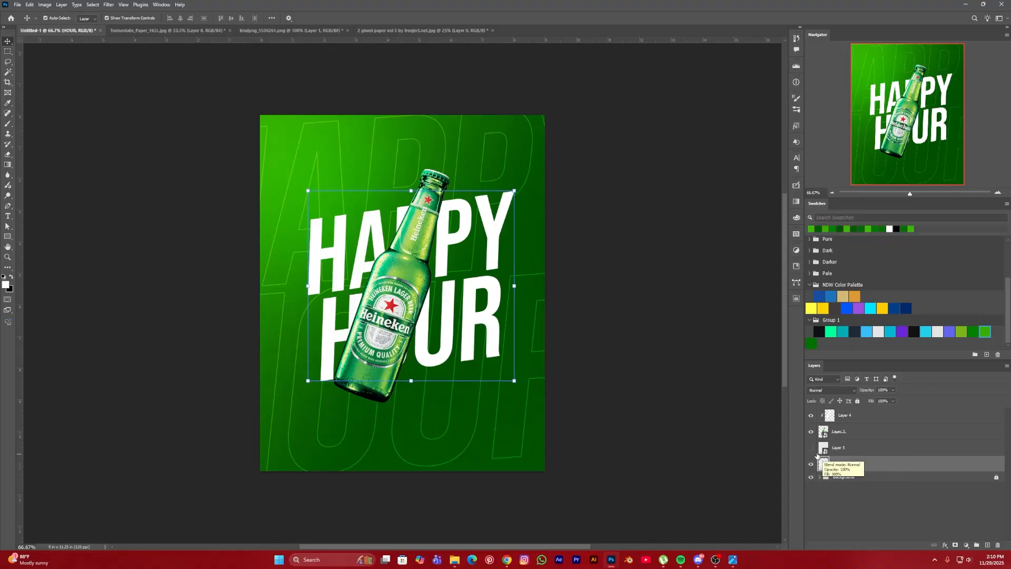
click(811, 448)
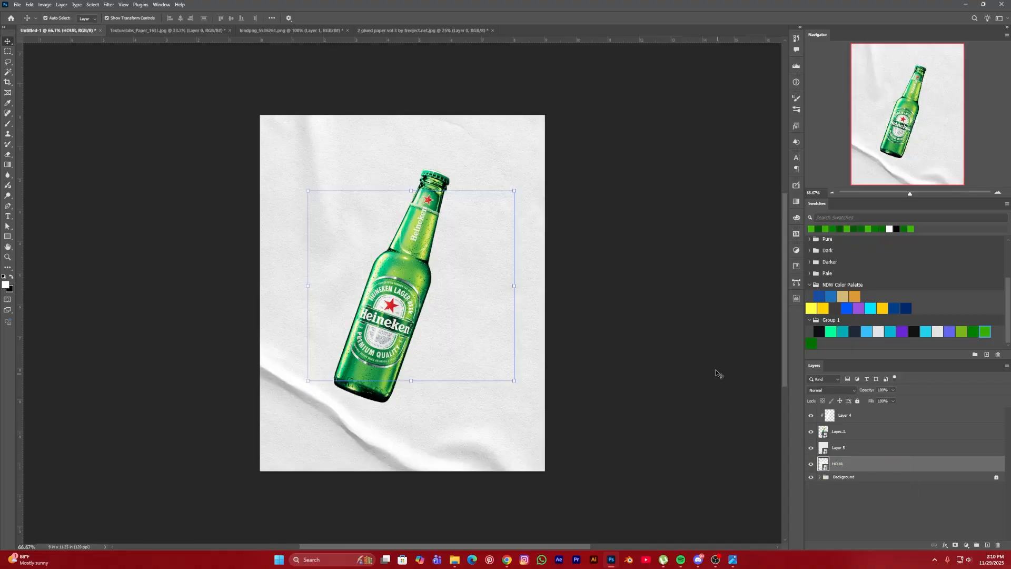
click(861, 448)
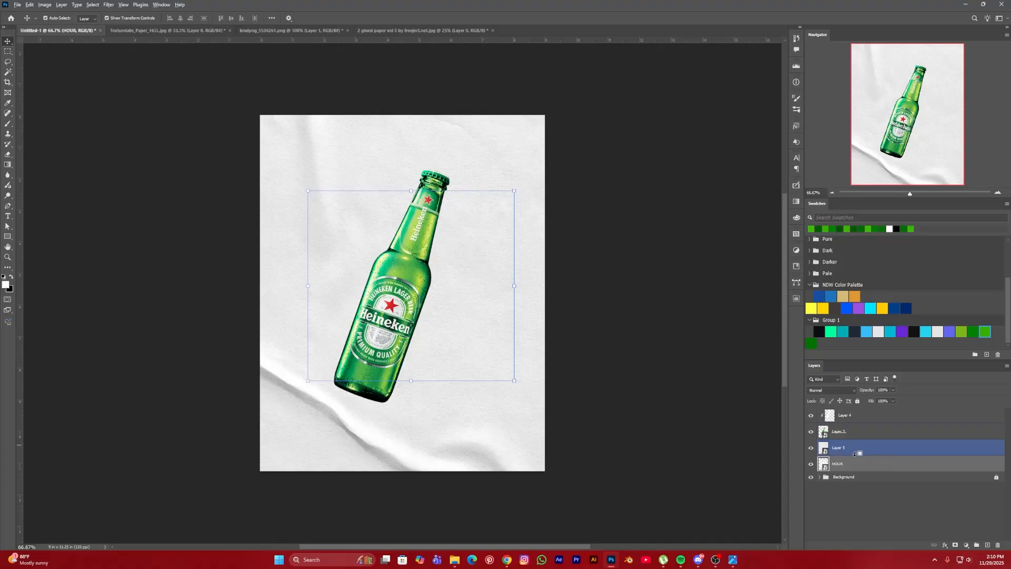
alt+click(852, 456)
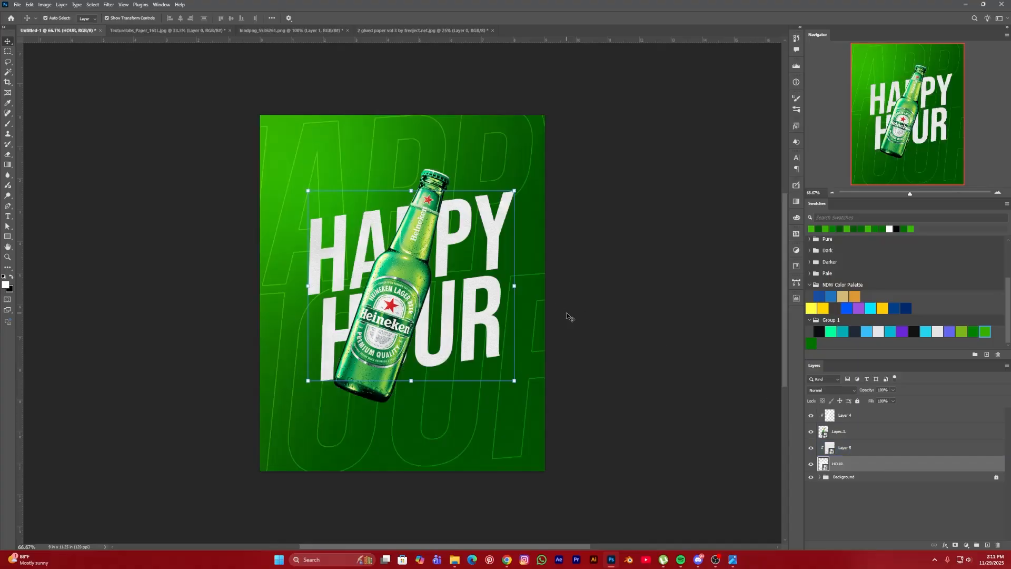
Step: Scale the clipped paper texture down to about 29.5% and position its creases over the headline
key(ctrl+0)
key(ctrl+minus)
key(ctrl+minus)
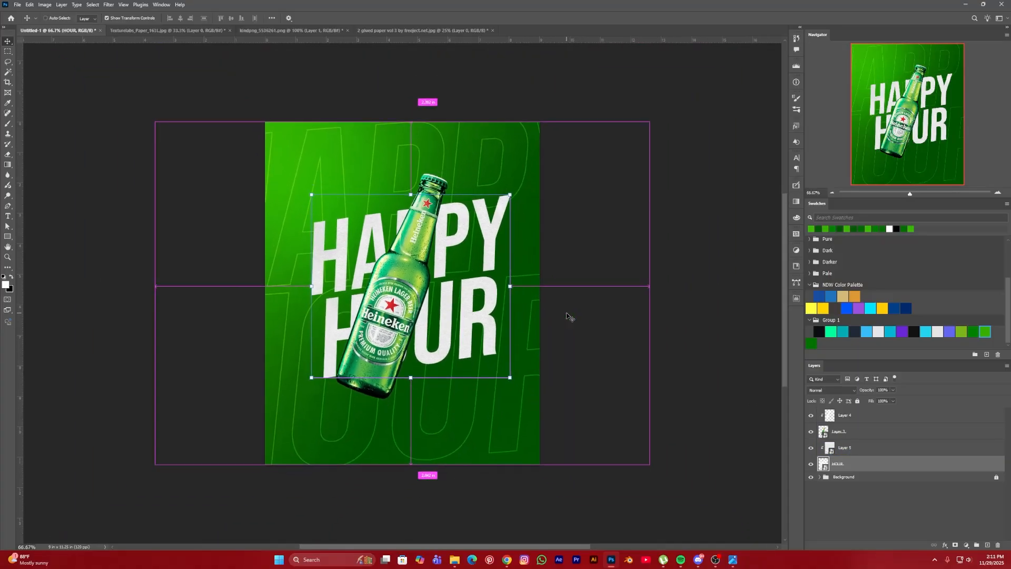
click(858, 448)
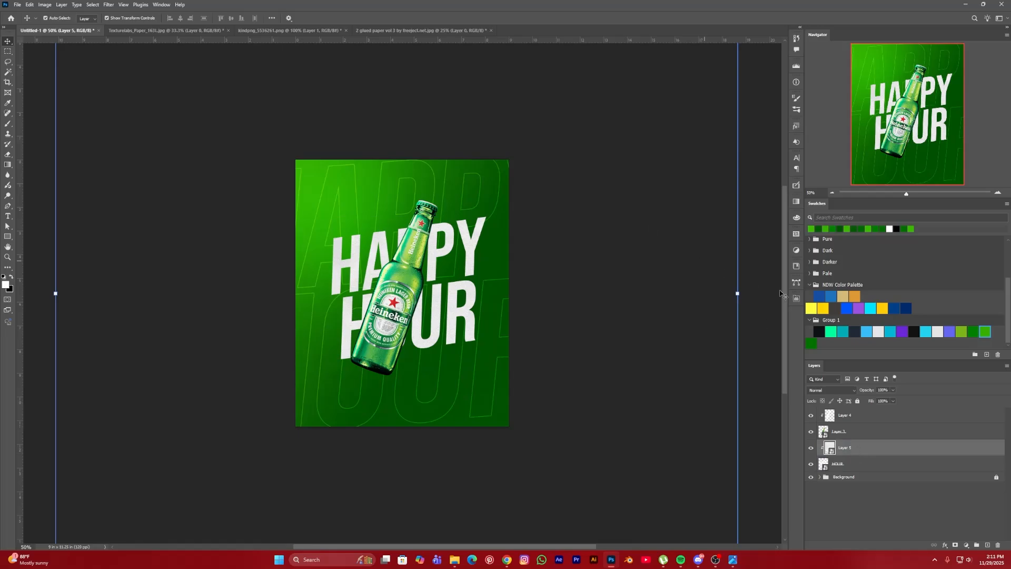
drag(737, 291, 468, 296)
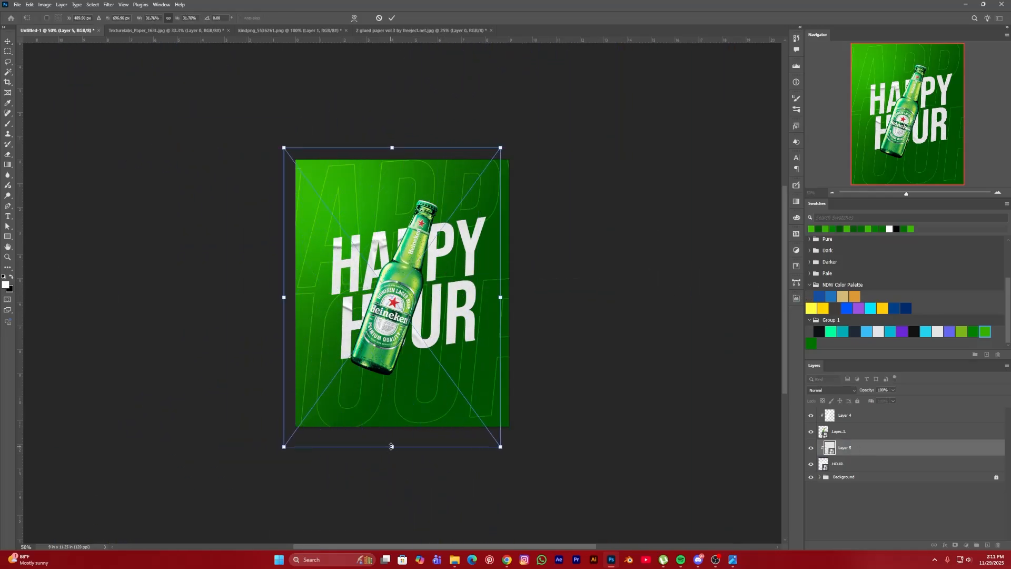
drag(392, 446, 392, 405)
drag(441, 366, 473, 387)
drag(519, 427, 533, 448)
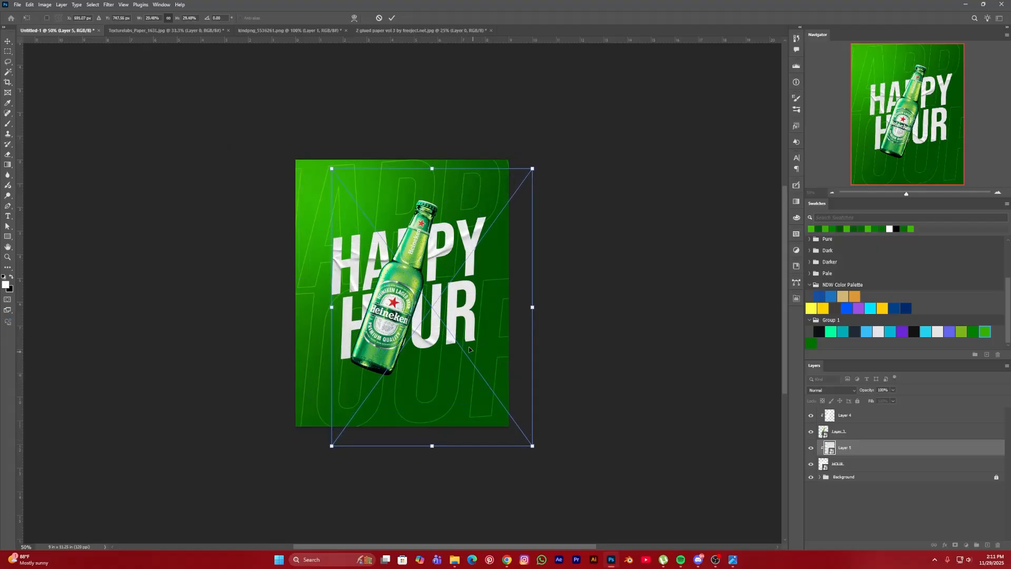
Step: Reduce the paper texture further to about 26% and fine-tune its position over the headline letters
drag(468, 346, 461, 331)
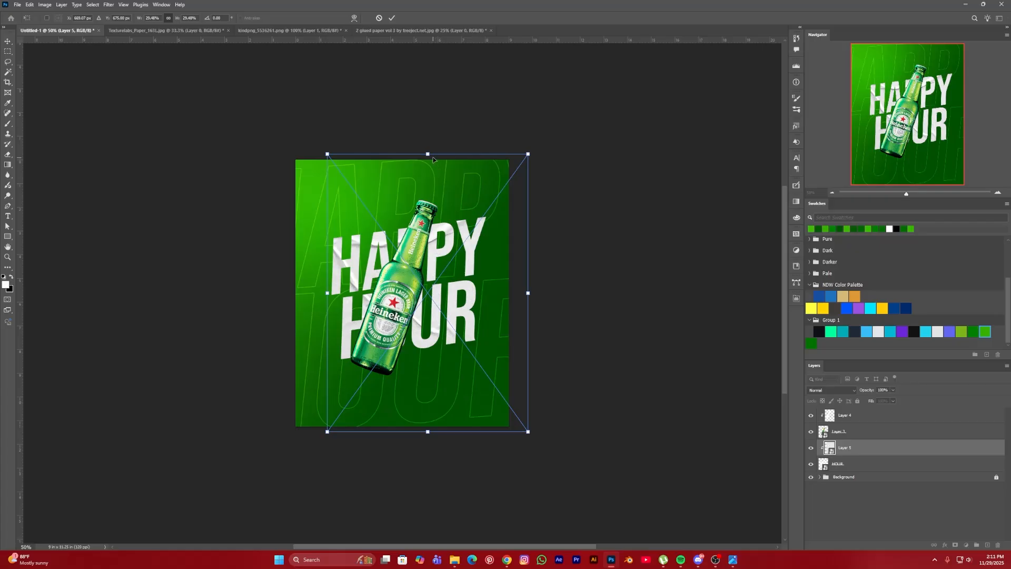
drag(431, 155, 429, 160)
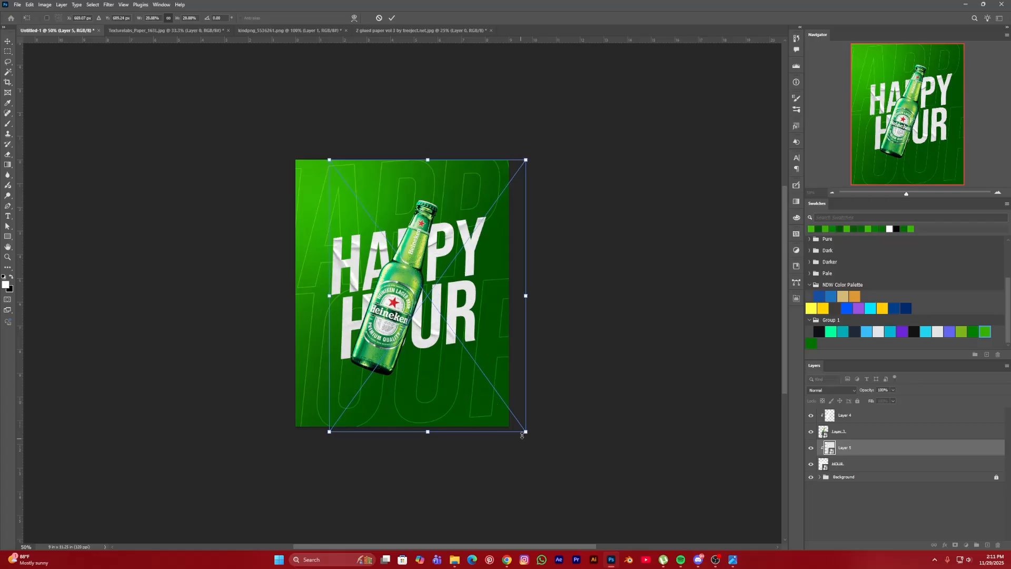
drag(526, 432, 512, 417)
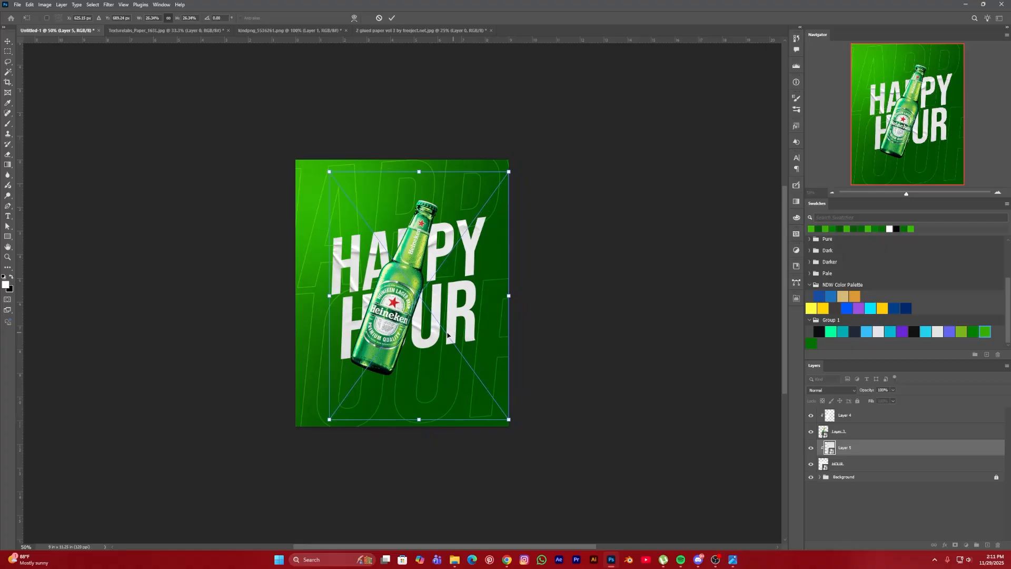
drag(442, 326, 442, 328)
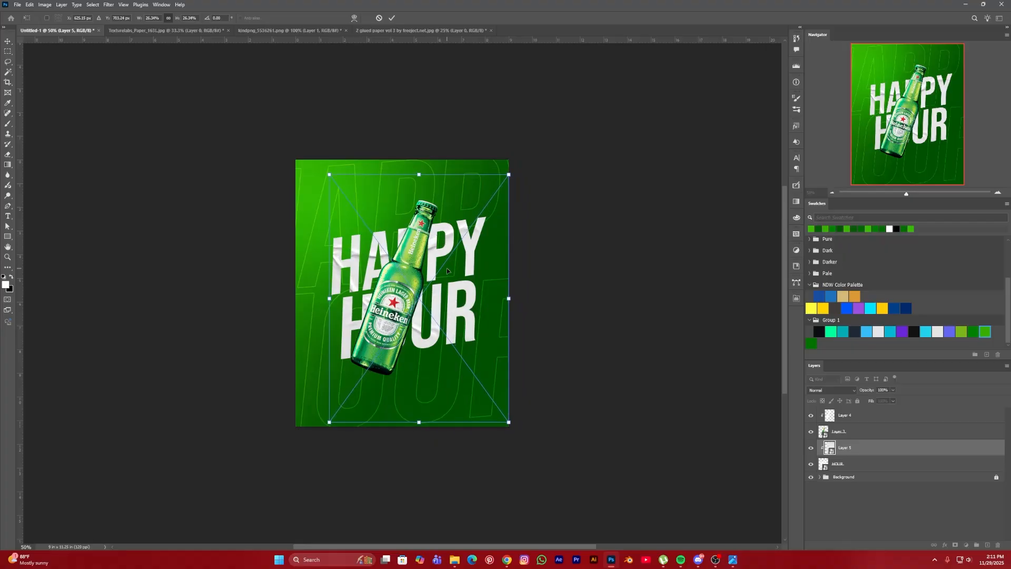
key(Return)
click(581, 323)
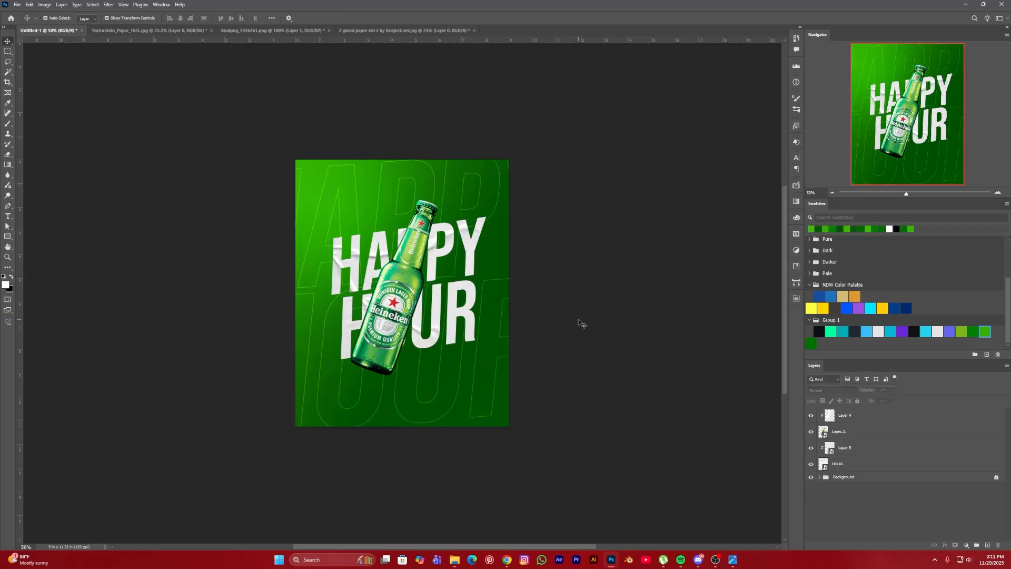
key(ctrl+0)
key(ctrl+minus)
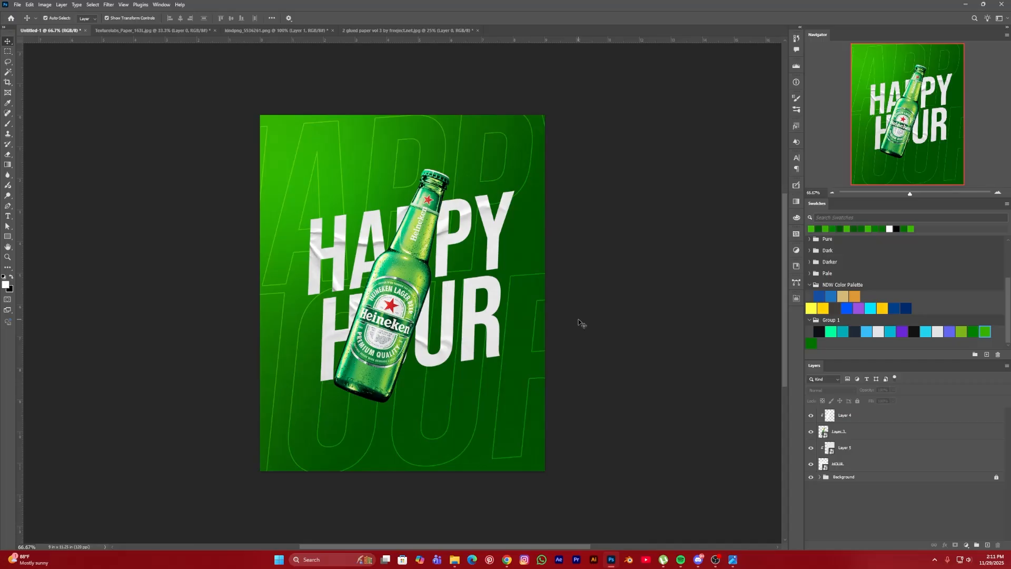
Step: Check the reference poster, then open the "Merch-hex-wall-plate" bottle cap image and convert its layer to a smart object
click(733, 560)
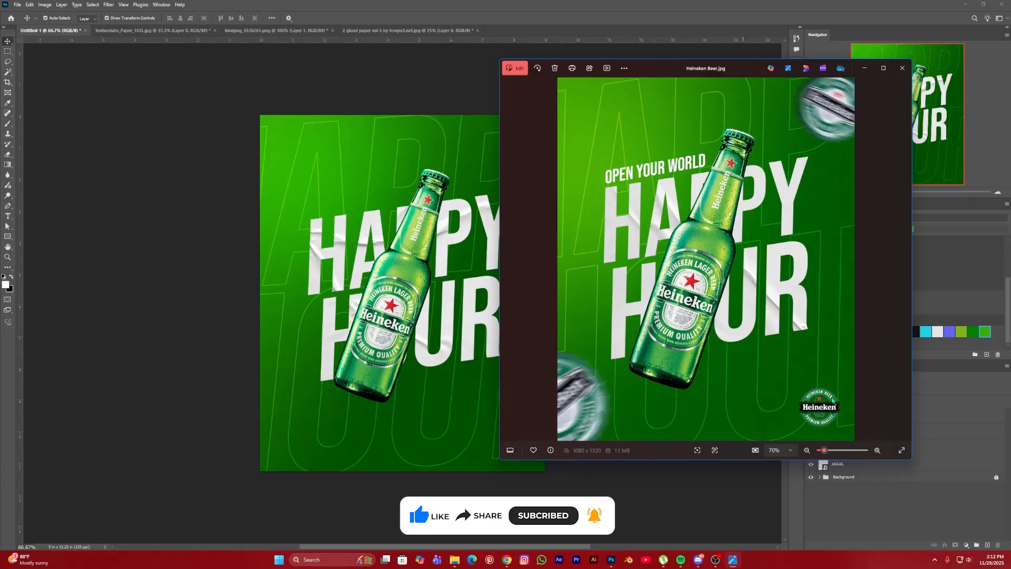
click(388, 193)
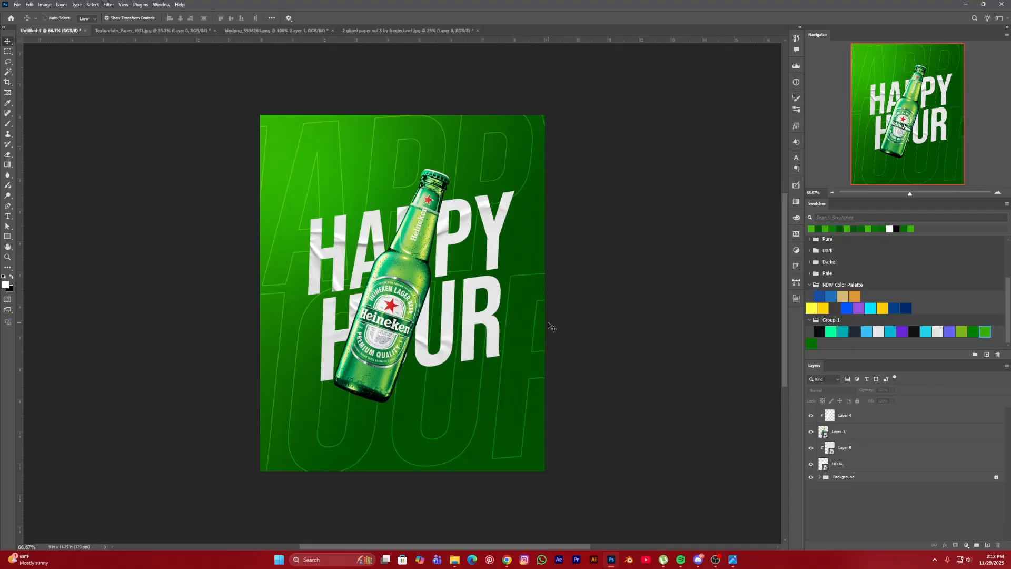
key(ctrl+o)
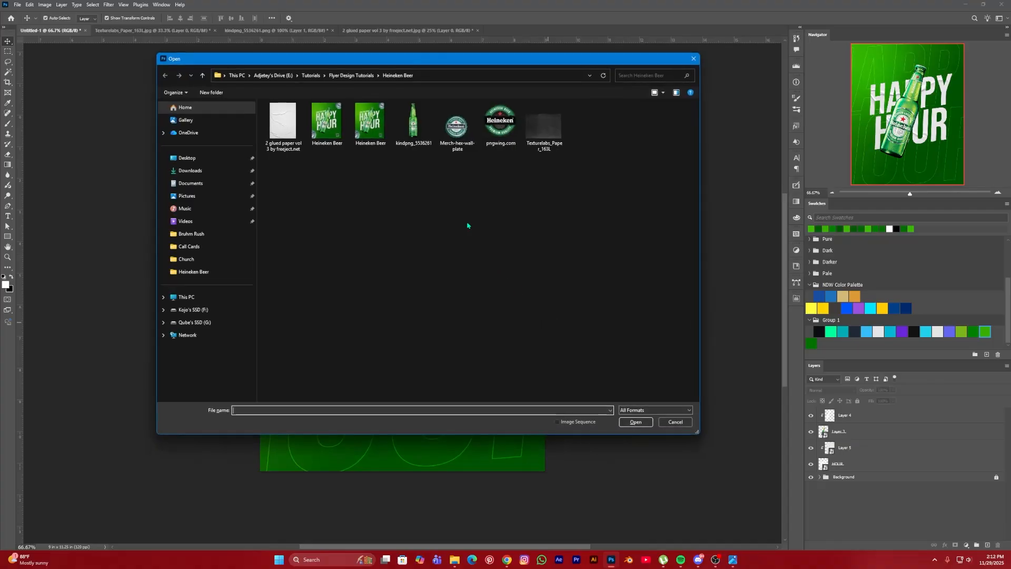
click(457, 136)
click(635, 422)
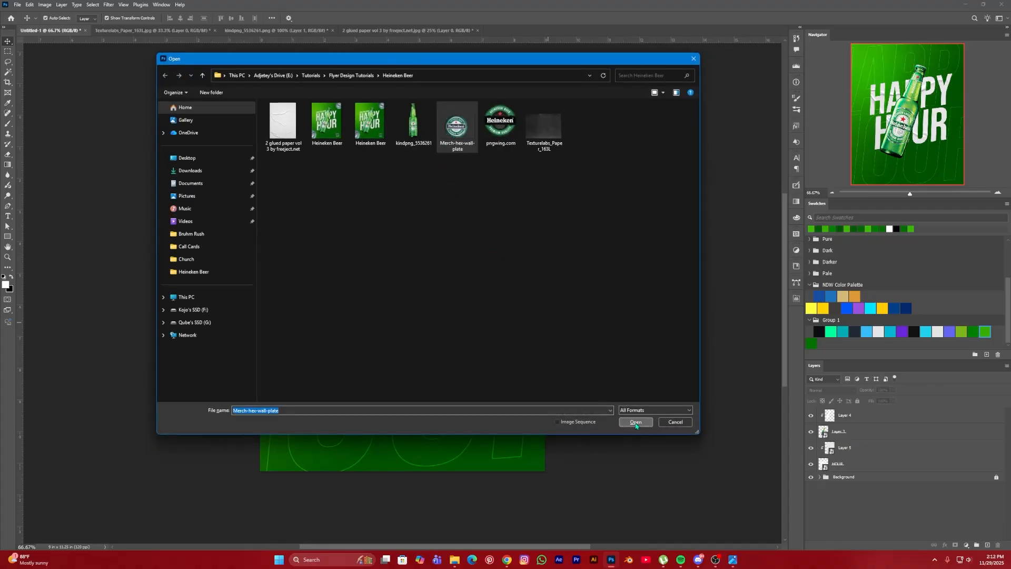
right_click(878, 420)
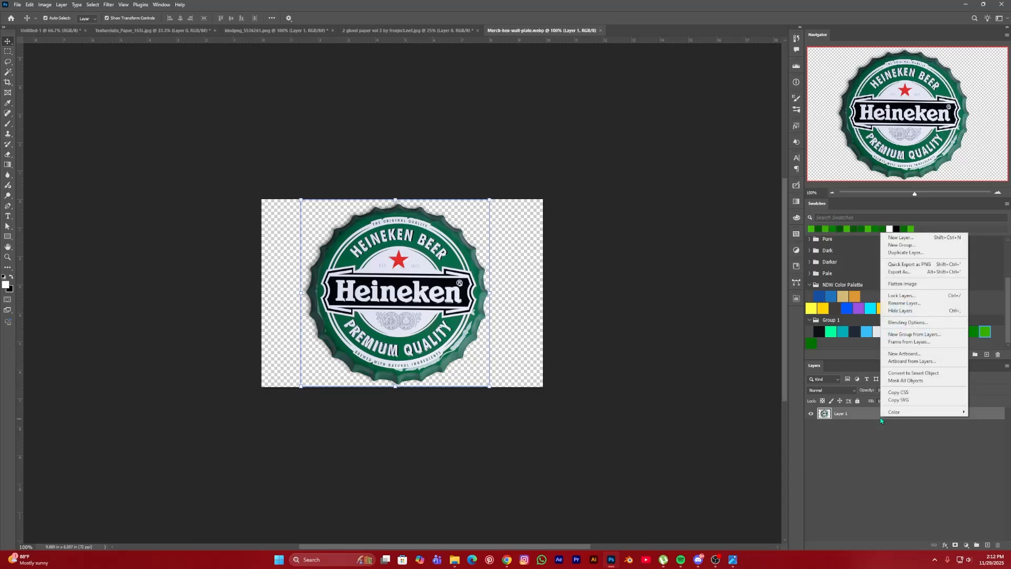
click(918, 375)
Step: Place the bottle cap in the poster, scale it to about 39%, tilt it about -26° and move it near the upper-right corner
drag(334, 237, 441, 200)
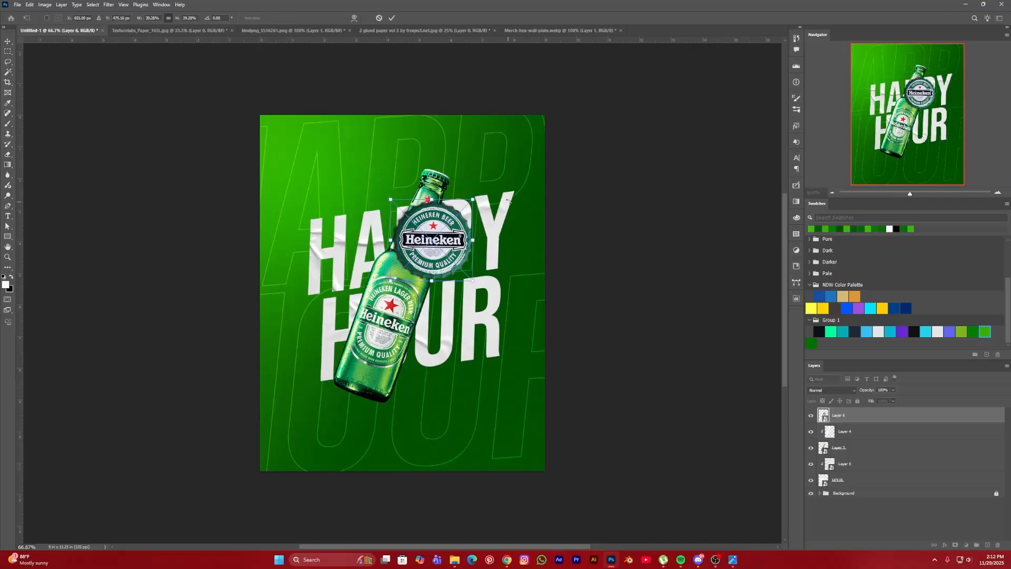
drag(503, 194, 481, 155)
drag(432, 238, 492, 165)
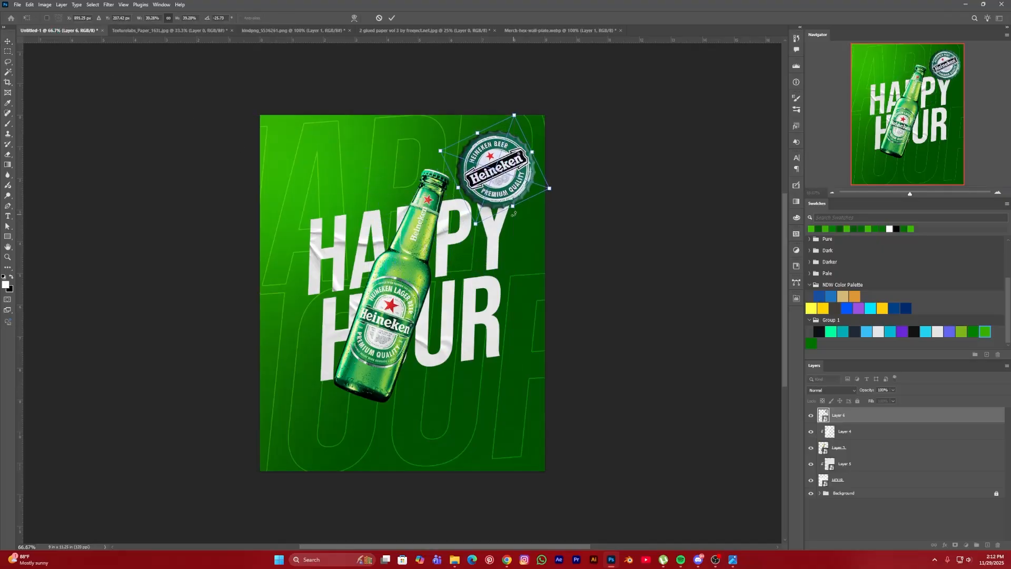
Step: Duplicate the bottle cap into the poster's lower-left corner, enlarge it to about 45% and rotate it to about 47°, partly off the edge
drag(527, 200, 302, 436)
key(Return)
mouse_move(339, 475)
mouse_down()
mouse_move(354, 477)
mouse_move(335, 483)
mouse_up()
drag(388, 422, 403, 457)
drag(330, 438, 322, 445)
drag(300, 377, 298, 385)
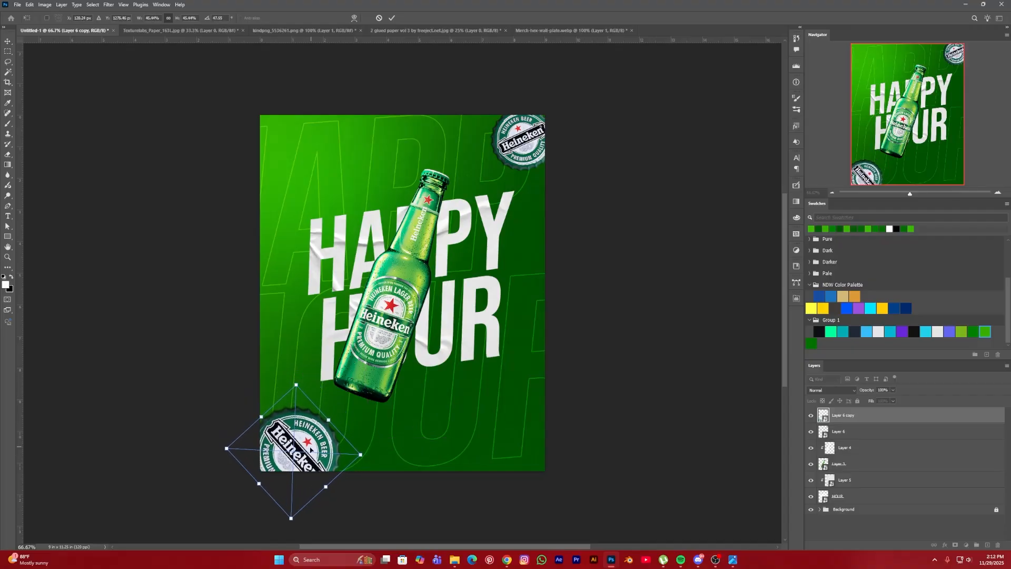
drag(311, 447, 307, 442)
key(Return)
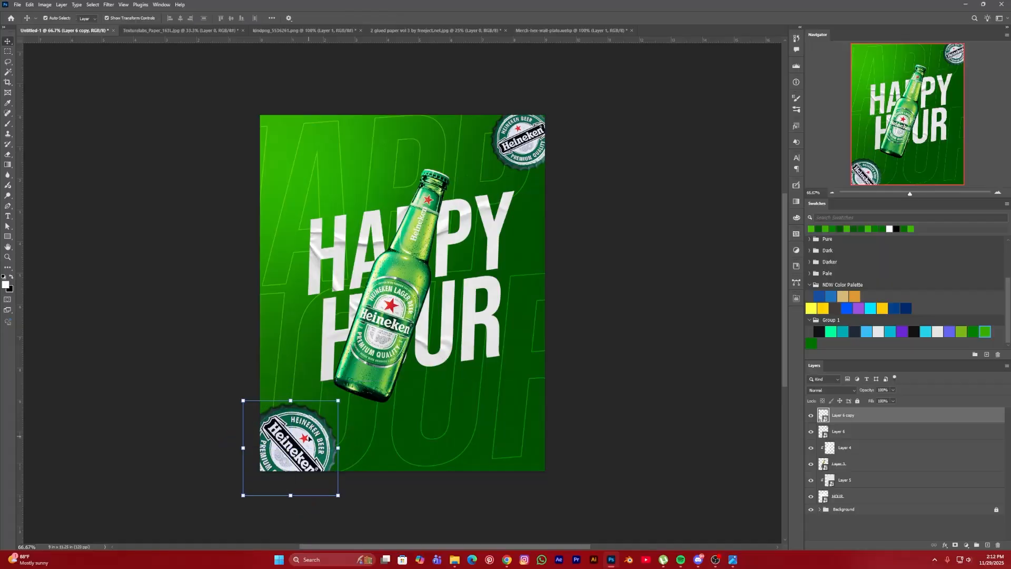
click(611, 315)
Step: Apply a Motion Blur to the upper-right bottle cap with an angle of 21° and a distance of 48 pixels
click(531, 135)
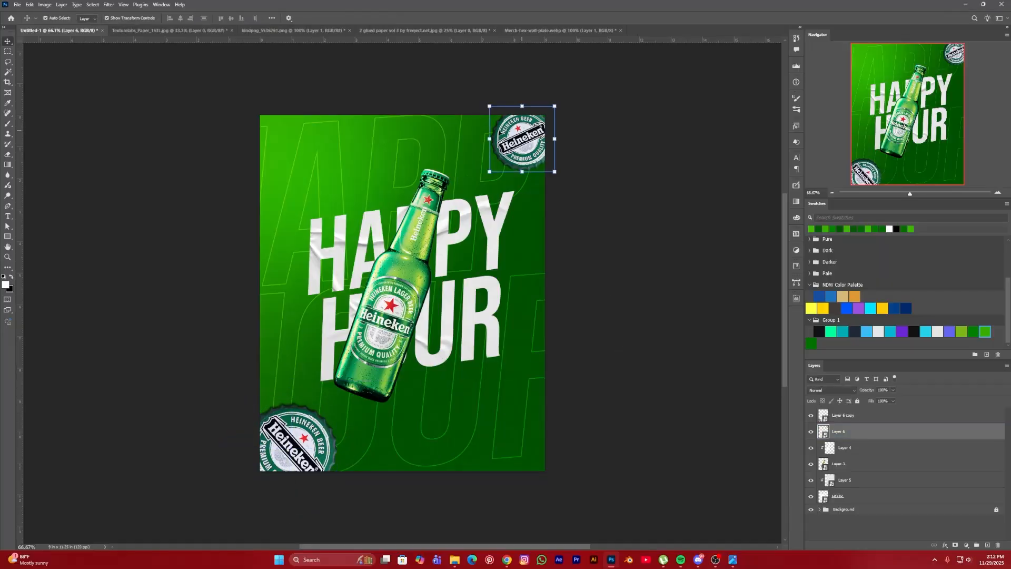
click(109, 5)
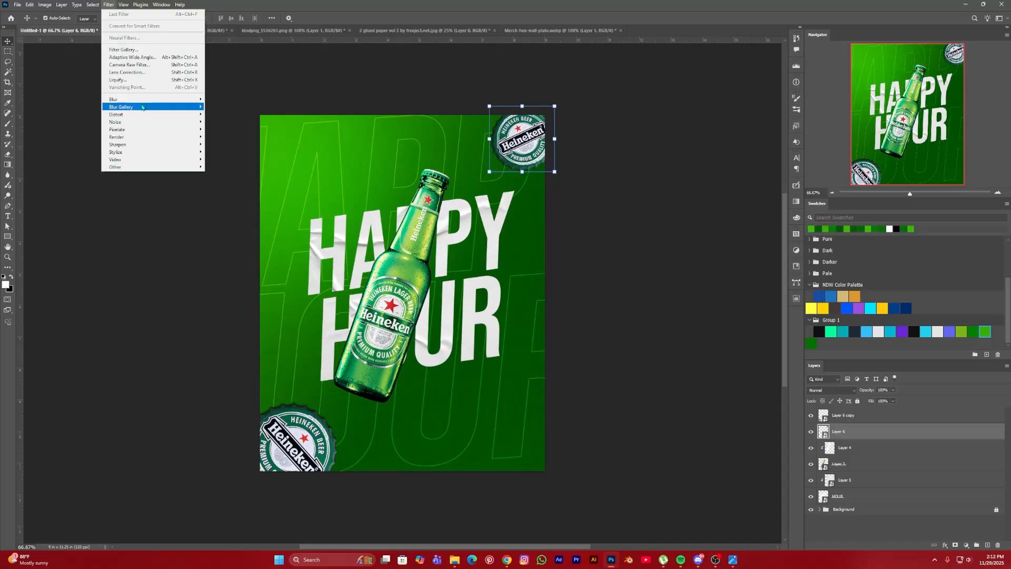
mouse_move(138, 103)
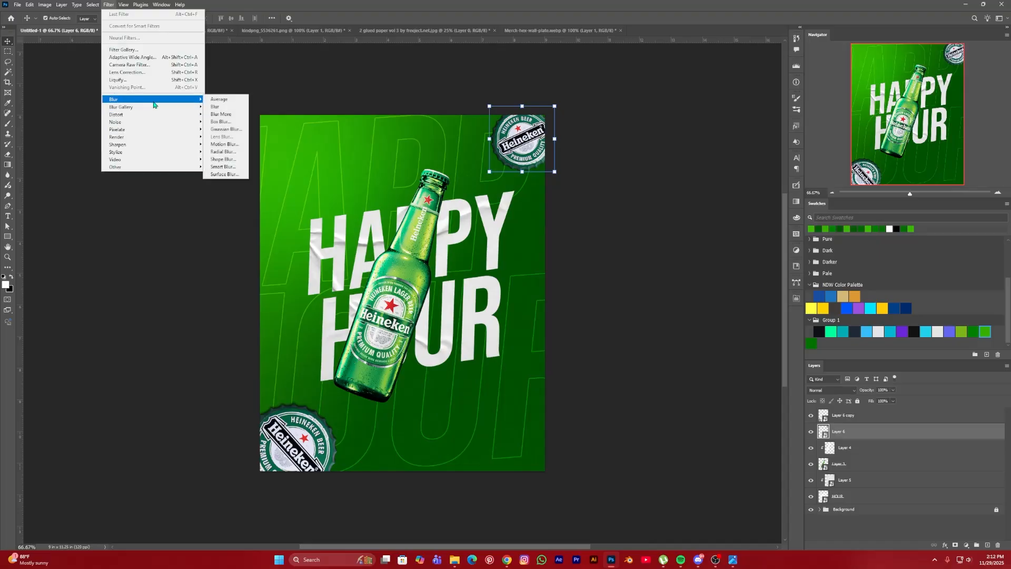
click(228, 146)
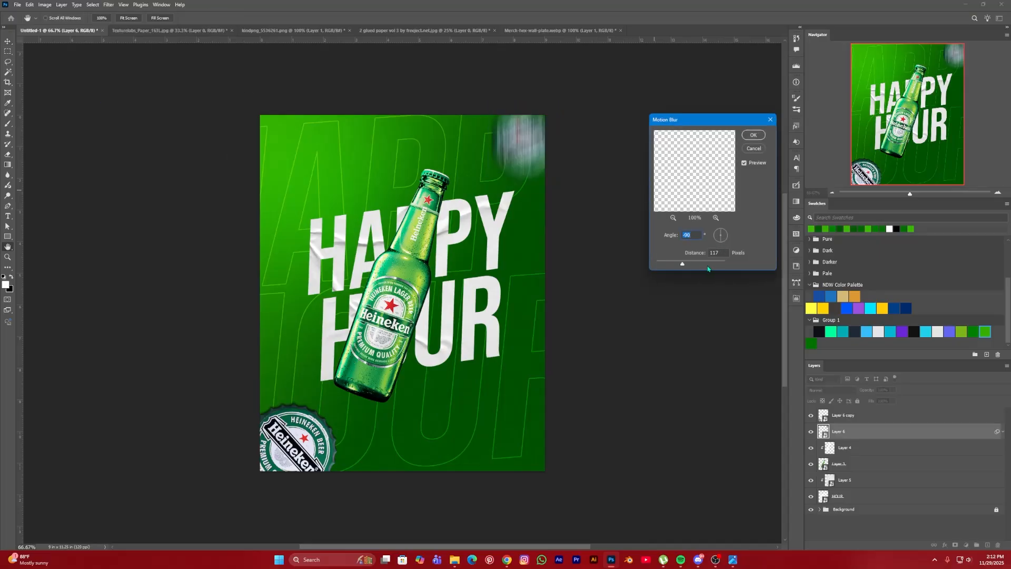
drag(722, 241, 677, 266)
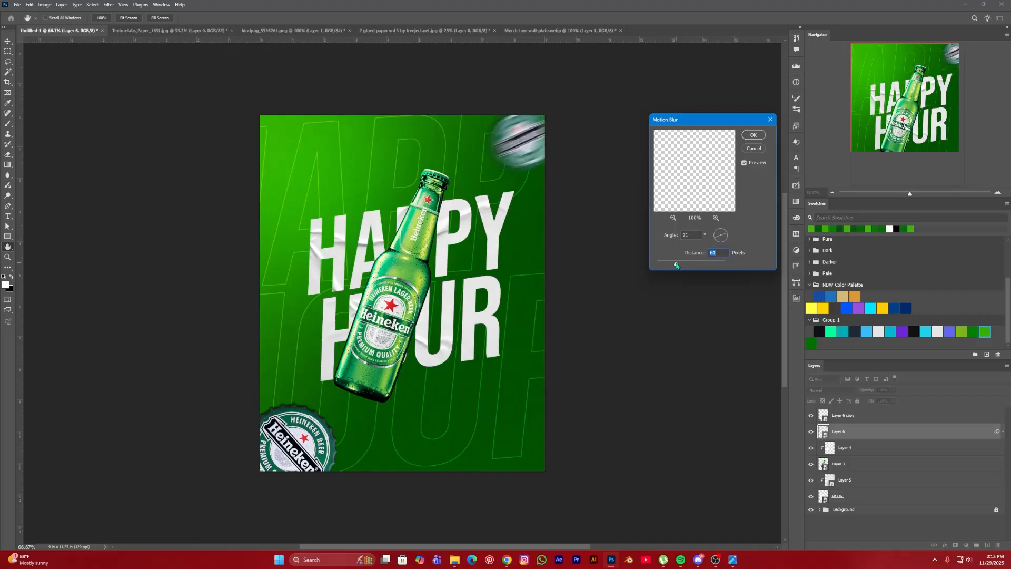
click(676, 266)
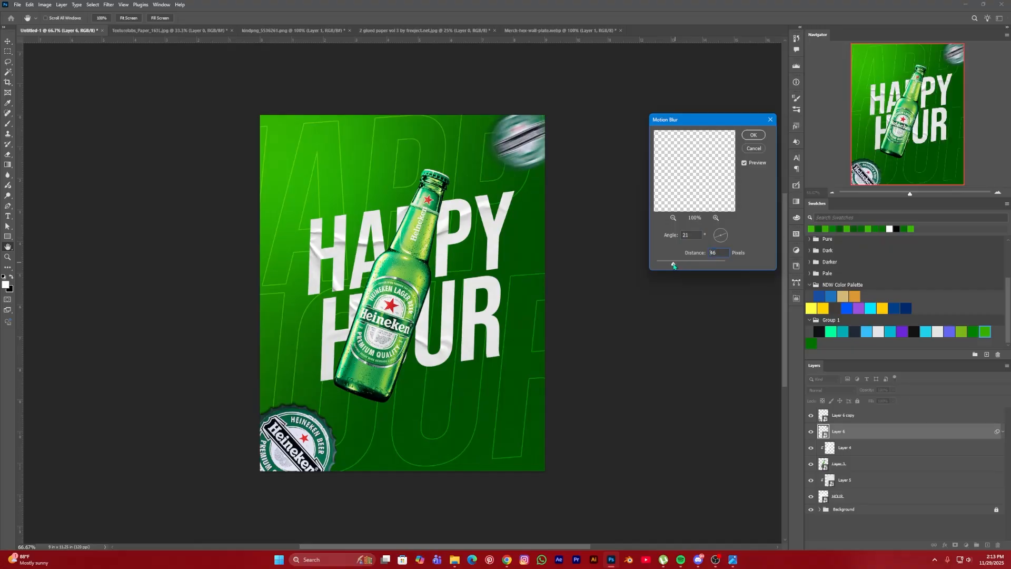
drag(673, 266, 674, 266)
click(754, 135)
Step: Apply a Motion Blur to the lower-left bottle cap with an angle of 29° and a distance of 50 pixels
click(304, 448)
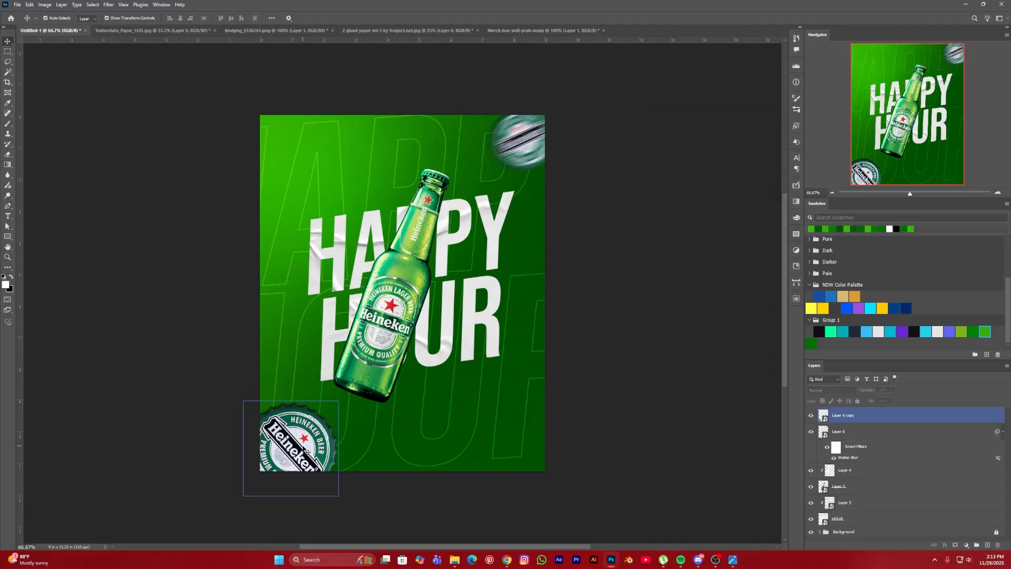
click(114, 7)
click(129, 13)
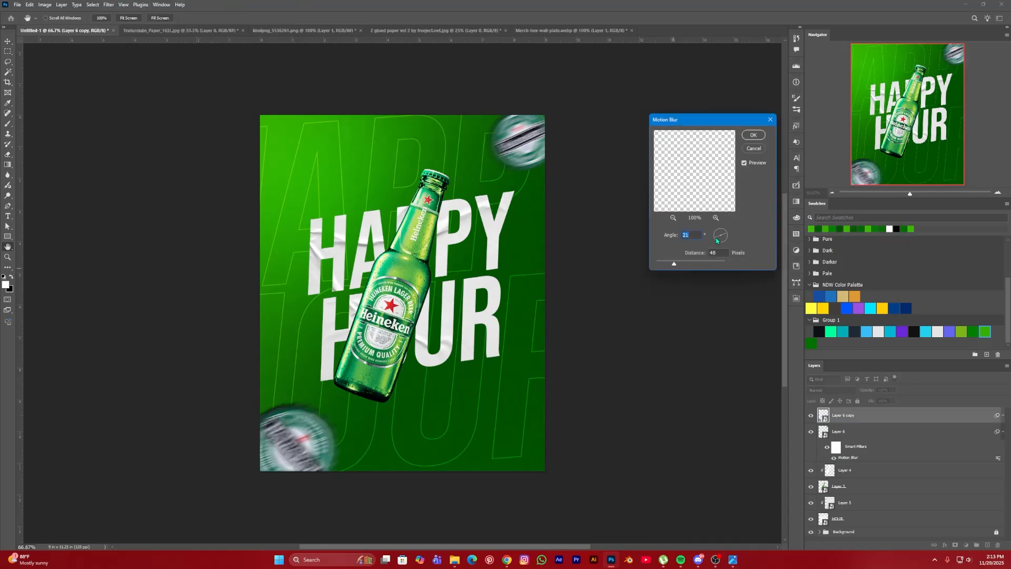
click(675, 265)
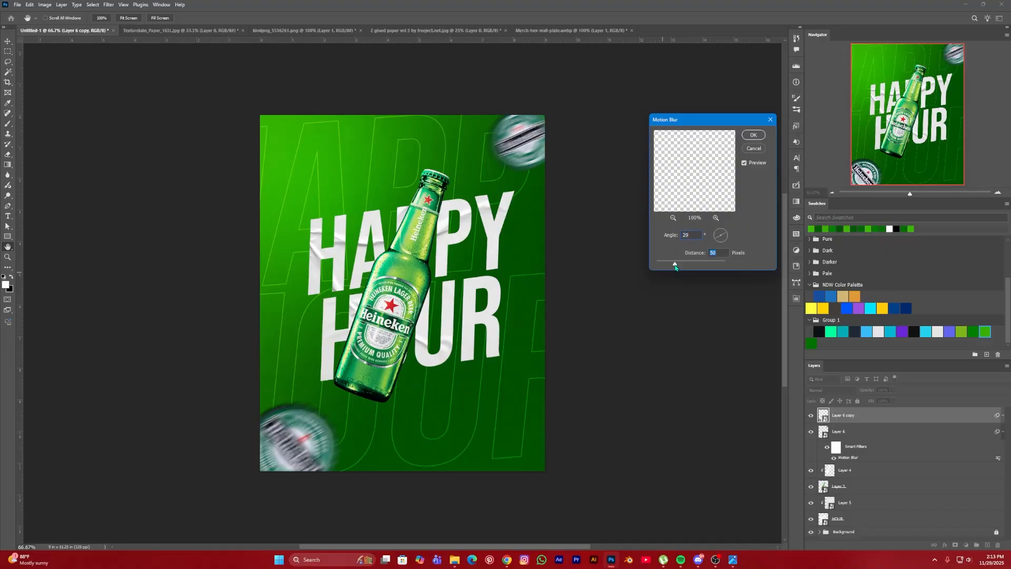
click(761, 138)
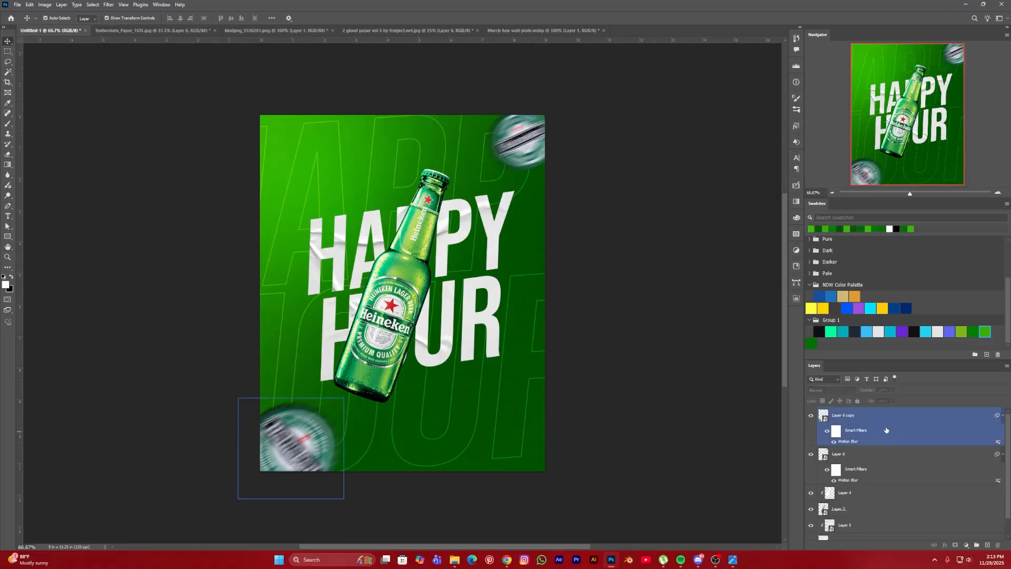
Step: Collapse the smart filters of both bottle cap layers and move the two layers into the Background group
click(1002, 415)
click(1003, 432)
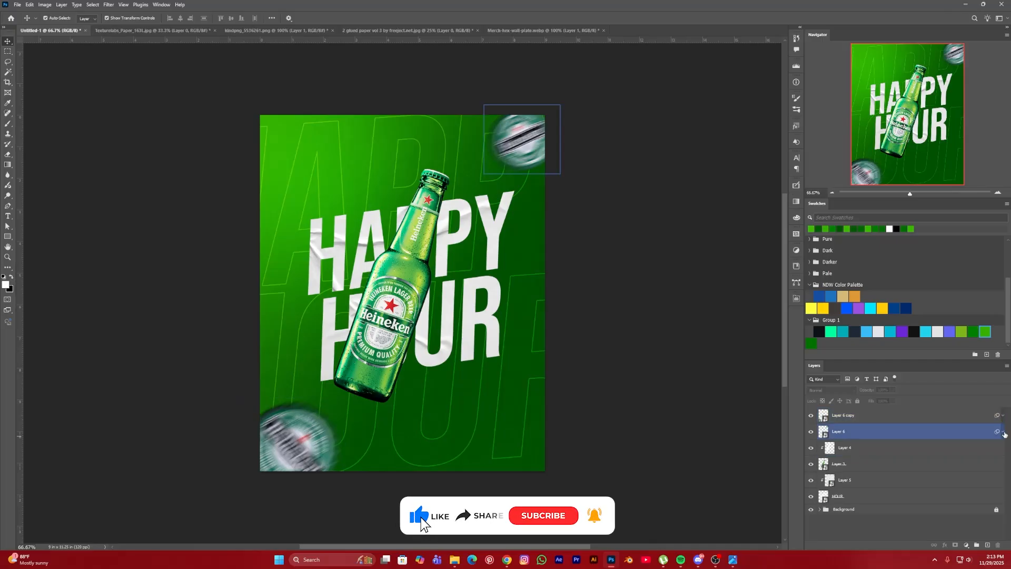
click(863, 416)
shift+click(857, 433)
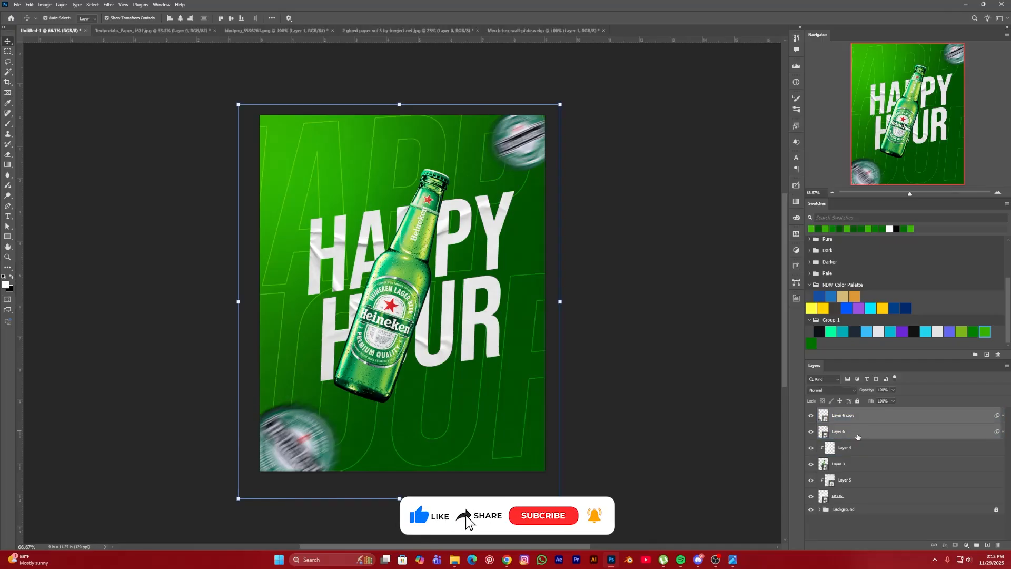
drag(857, 433, 859, 509)
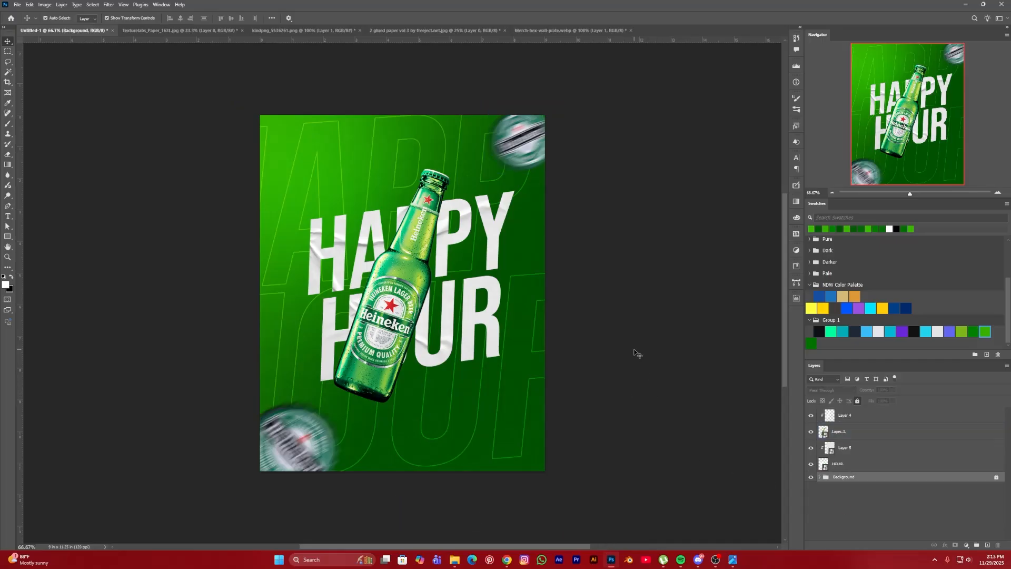
Step: Group the four headline, bottle and texture layers above the Background group and name the group "Main Items"
click(857, 416)
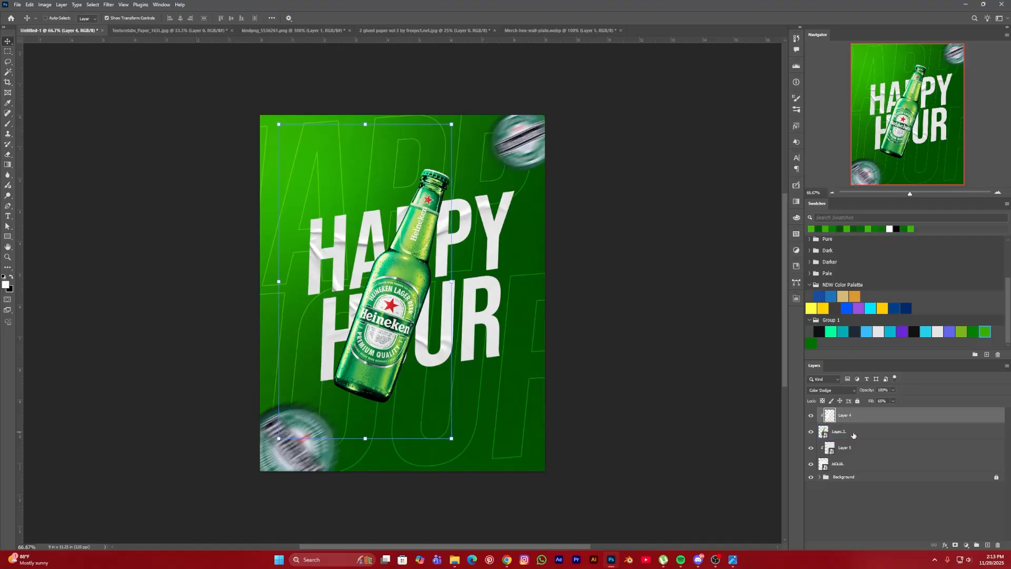
shift+click(853, 434)
shift+click(854, 449)
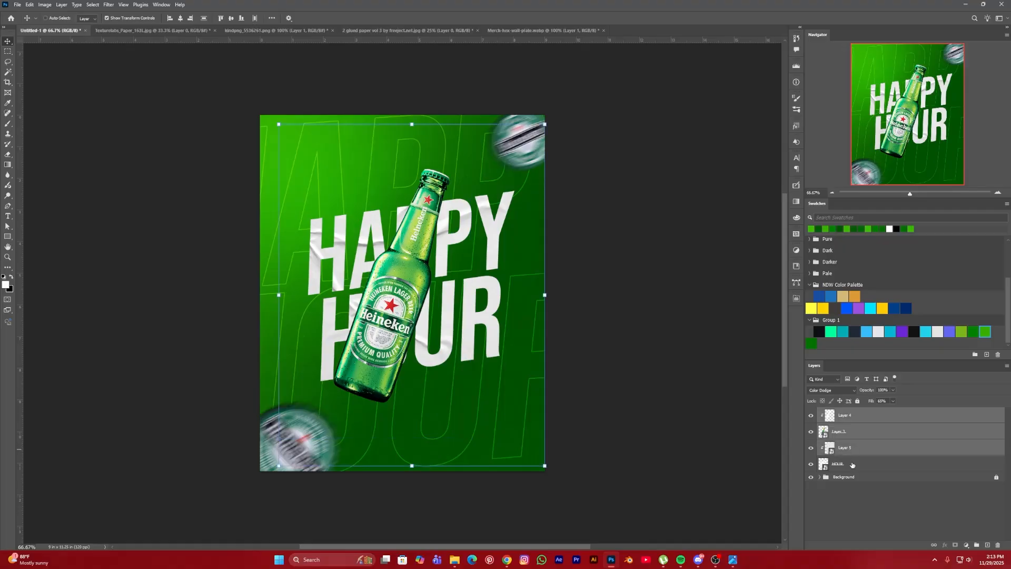
shift+click(852, 467)
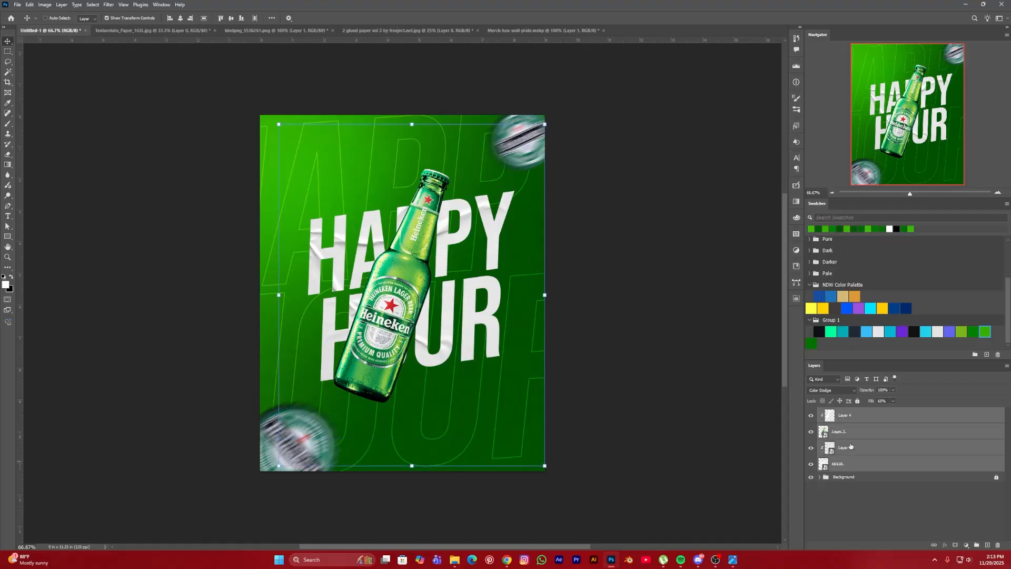
key(ctrl+g)
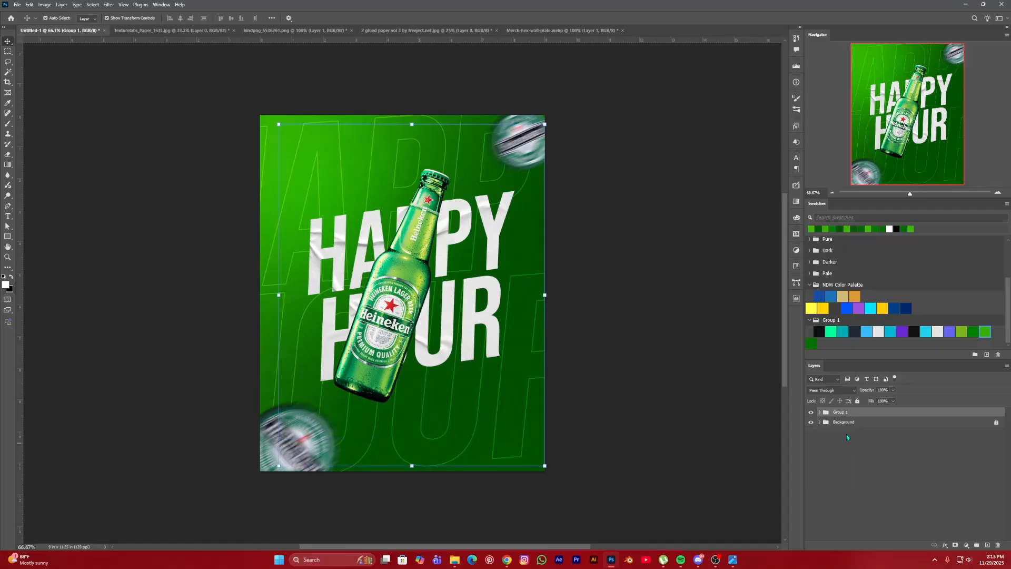
double_click(840, 412)
text(mA)
text(in Items)
key(Return)
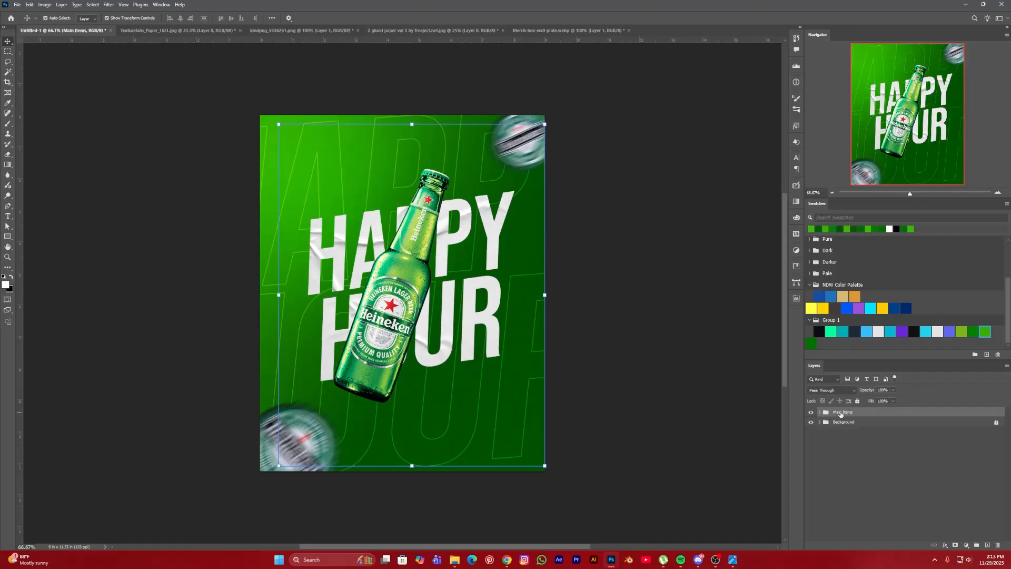
click(683, 341)
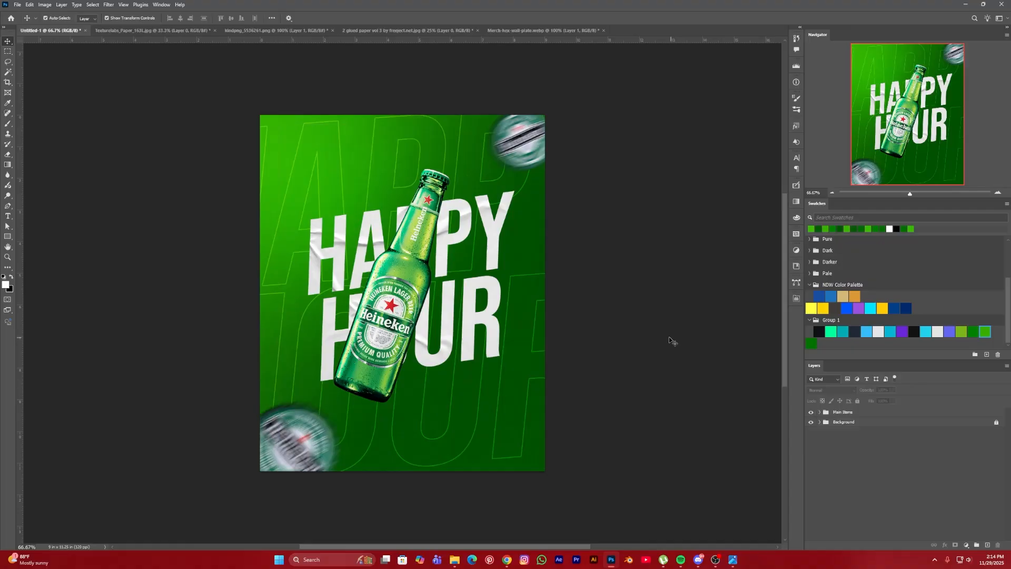
Step: Check the reference poster, then open the Heineken logo image "pngwing.com.png" and convert its layer to a smart object
click(732, 559)
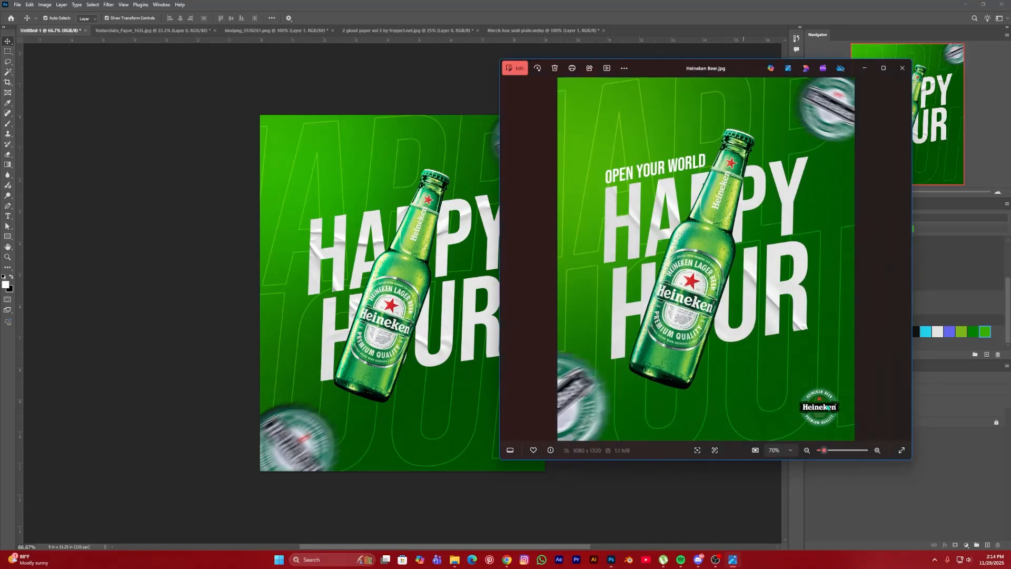
click(720, 480)
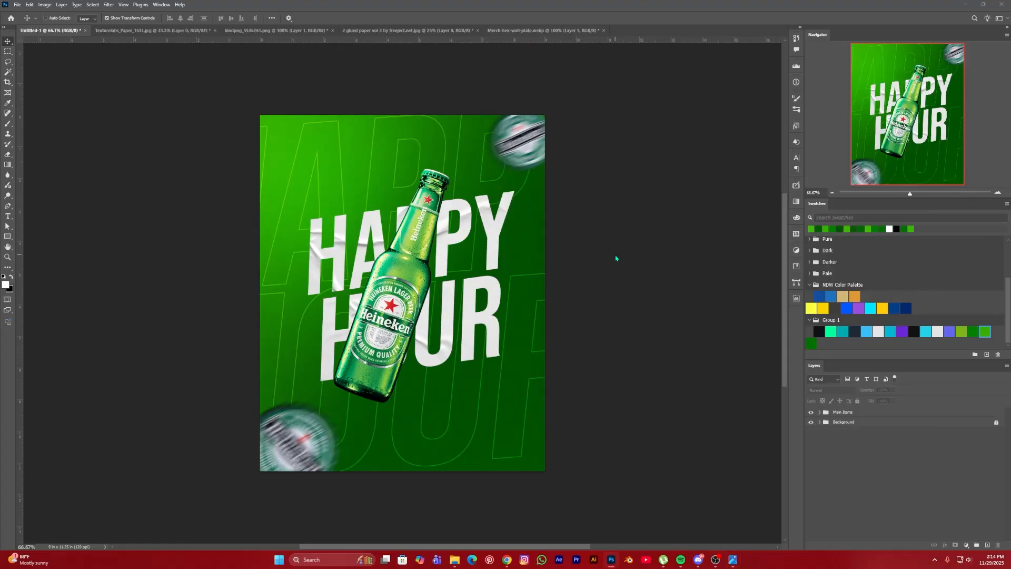
key(ctrl+o)
click(636, 421)
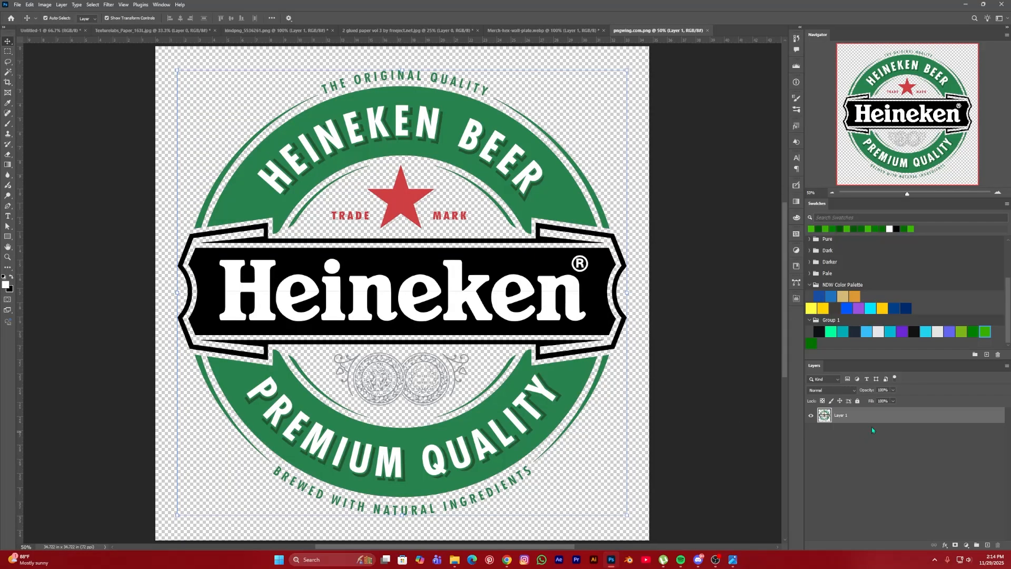
right_click(876, 417)
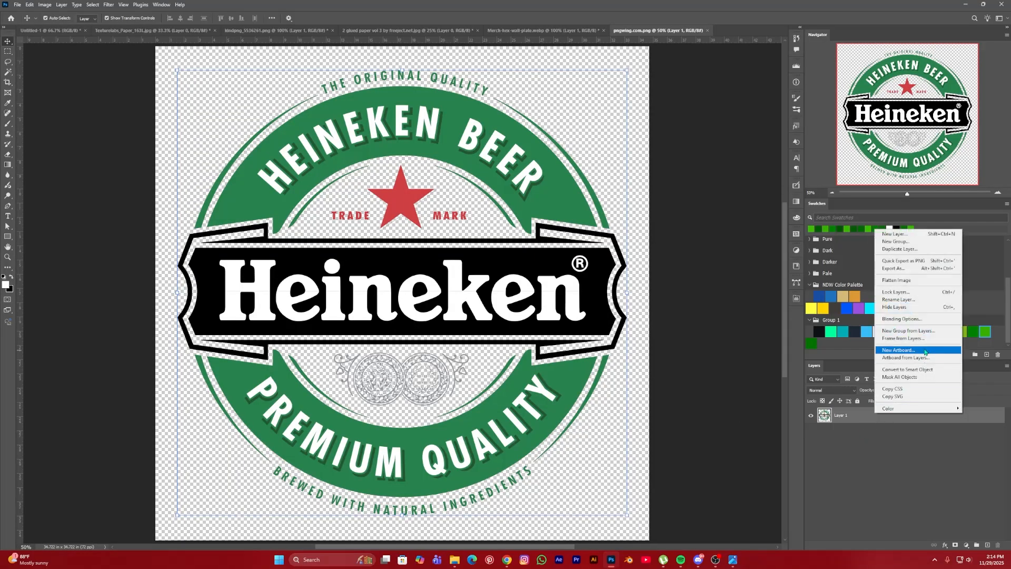
click(913, 370)
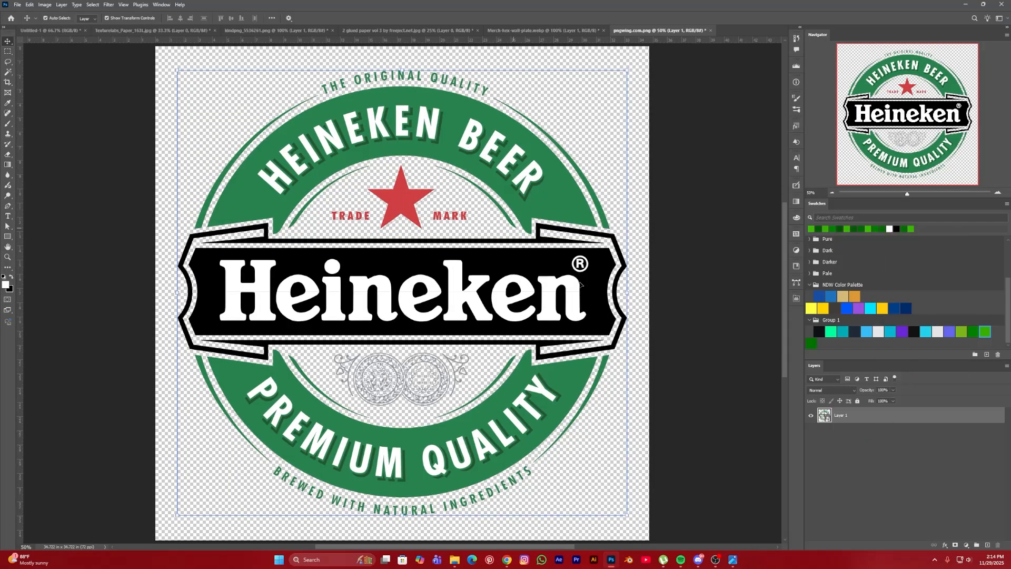
Step: Place the Heineken logo in the poster, scale it to about 4% and position it near the poster's lower-right corner
drag(515, 181, 449, 289)
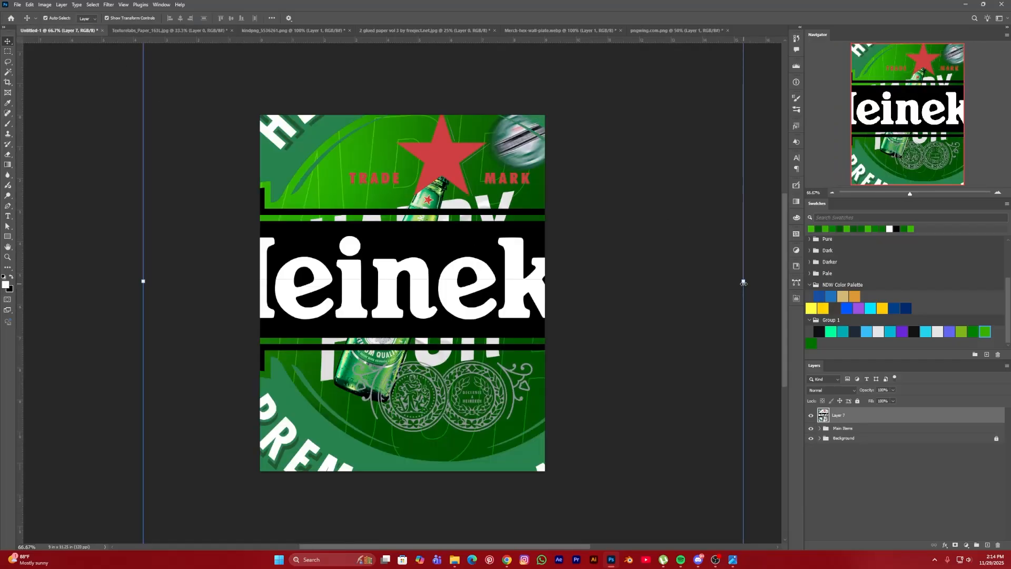
drag(743, 283, 495, 425)
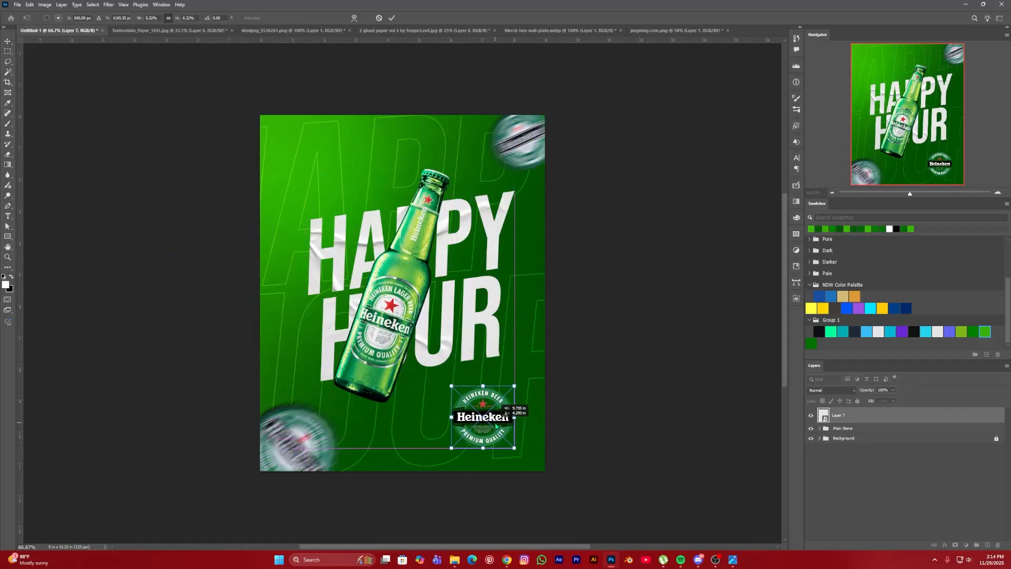
drag(483, 386, 489, 408)
drag(487, 430, 505, 434)
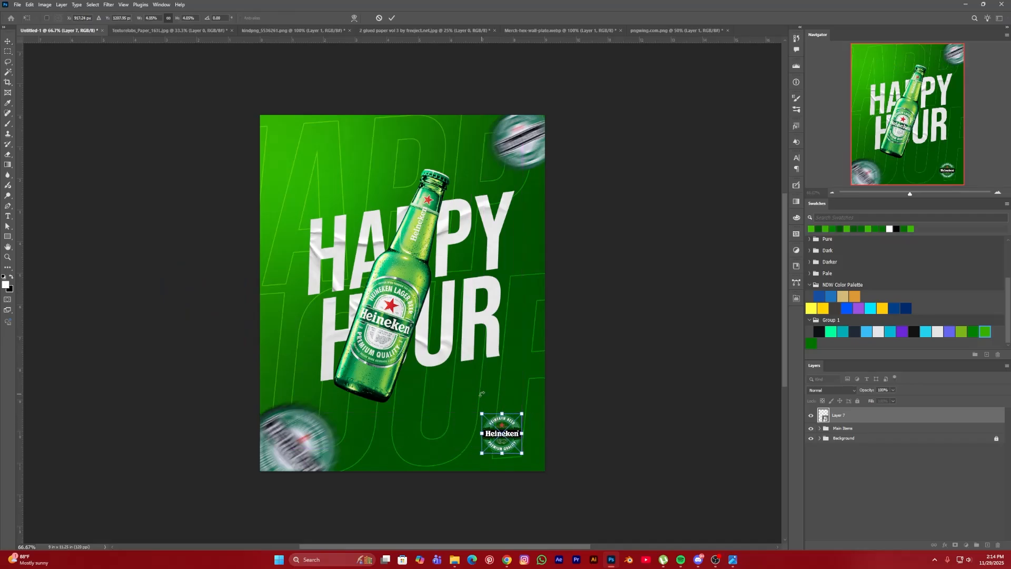
click(216, 209)
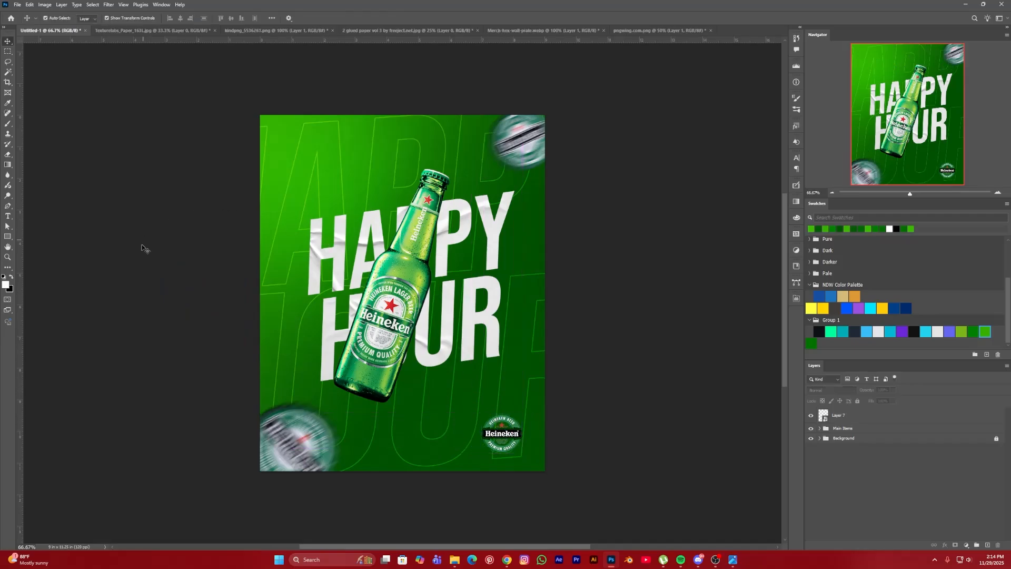
Step: Add a text line reading "OPEN YOUR WORLD" above the headline, checking the wording against the reference poster
click(8, 215)
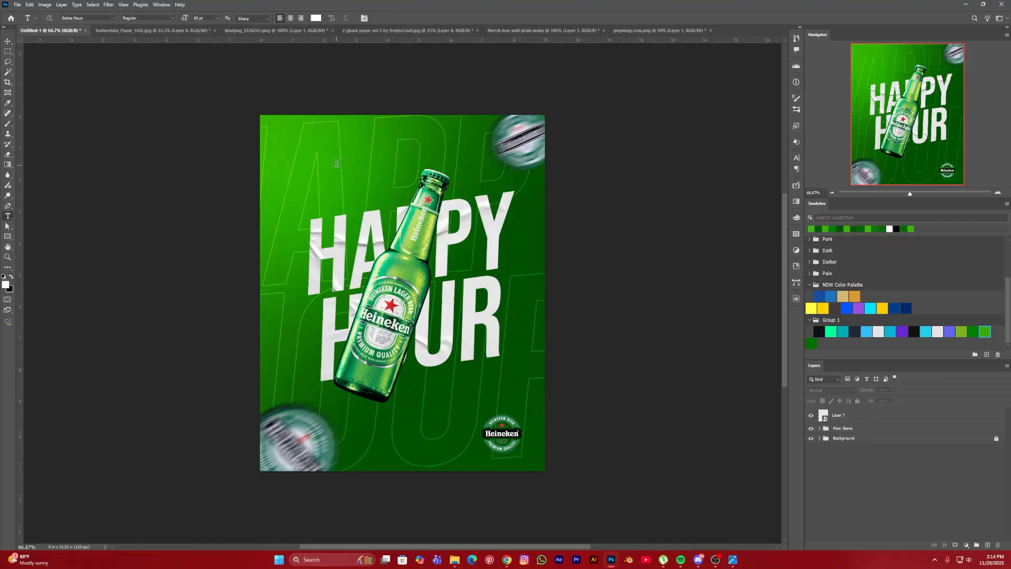
click(345, 166)
click(739, 560)
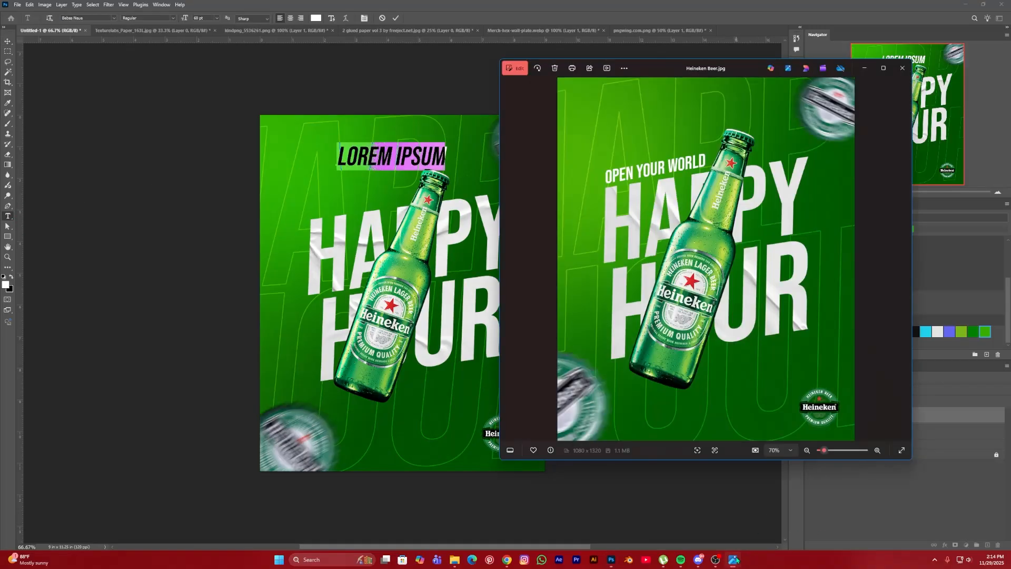
click(735, 560)
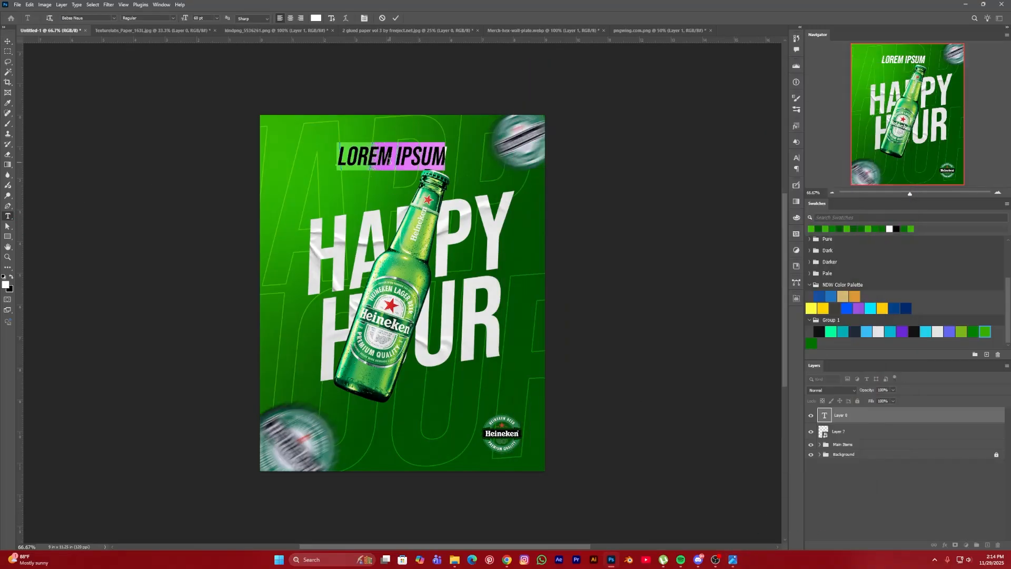
text(OPE)
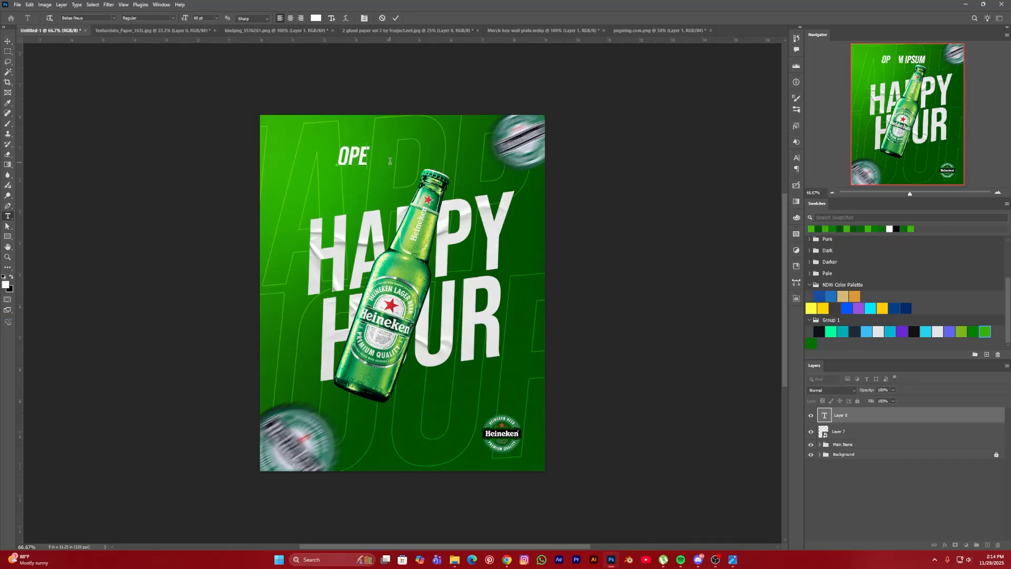
text(N WORLD)
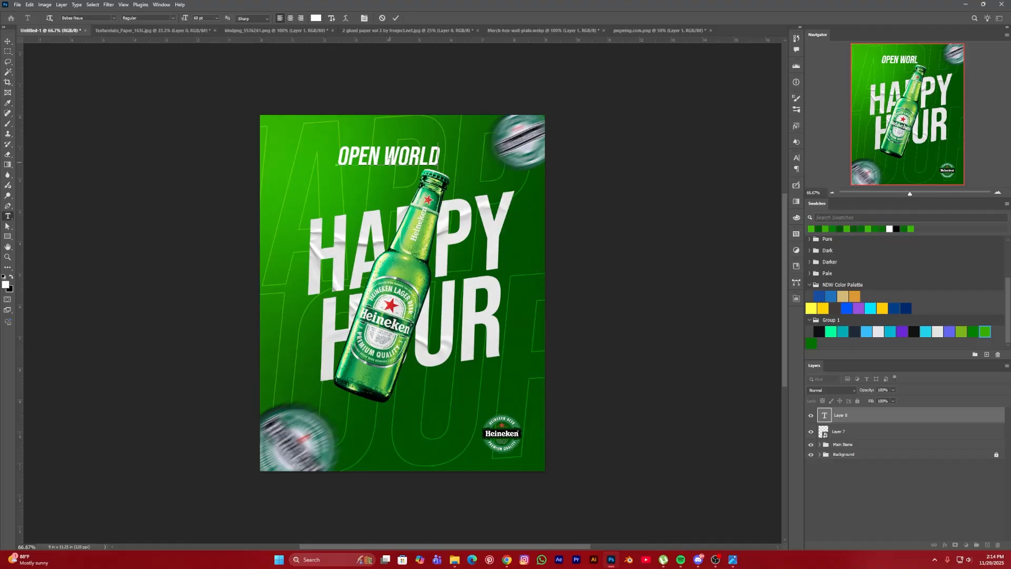
click(733, 564)
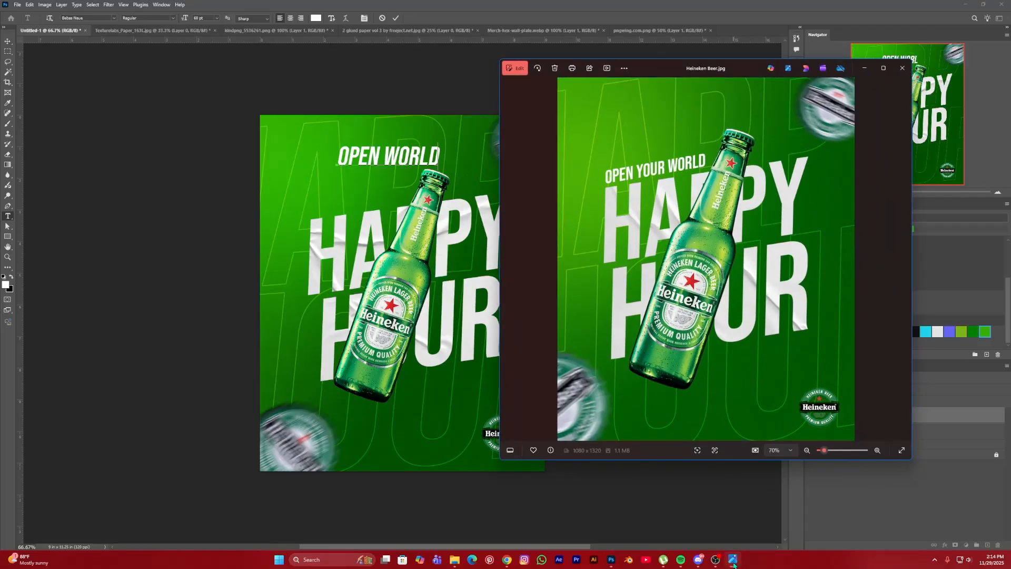
click(733, 563)
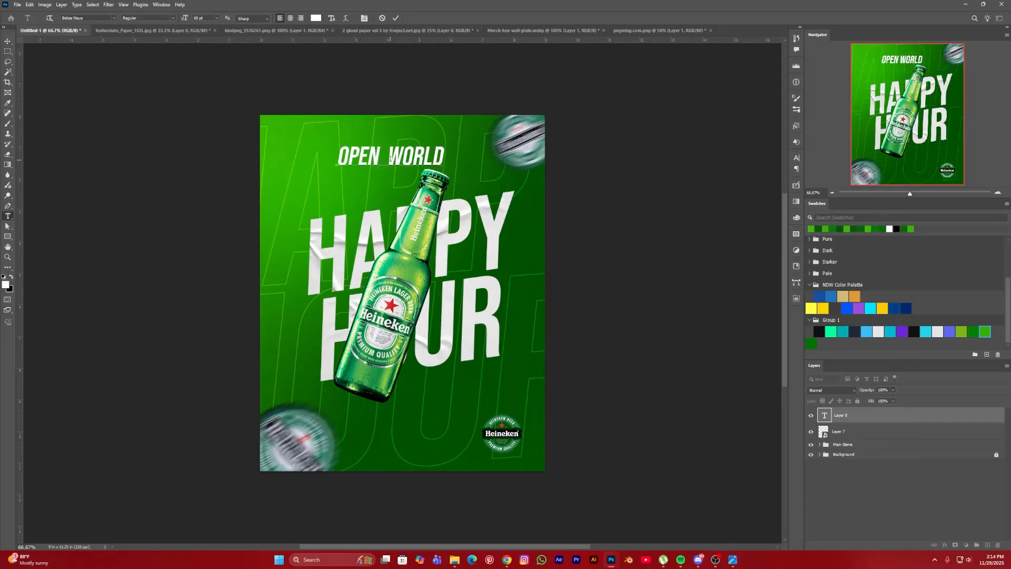
text(YOUR)
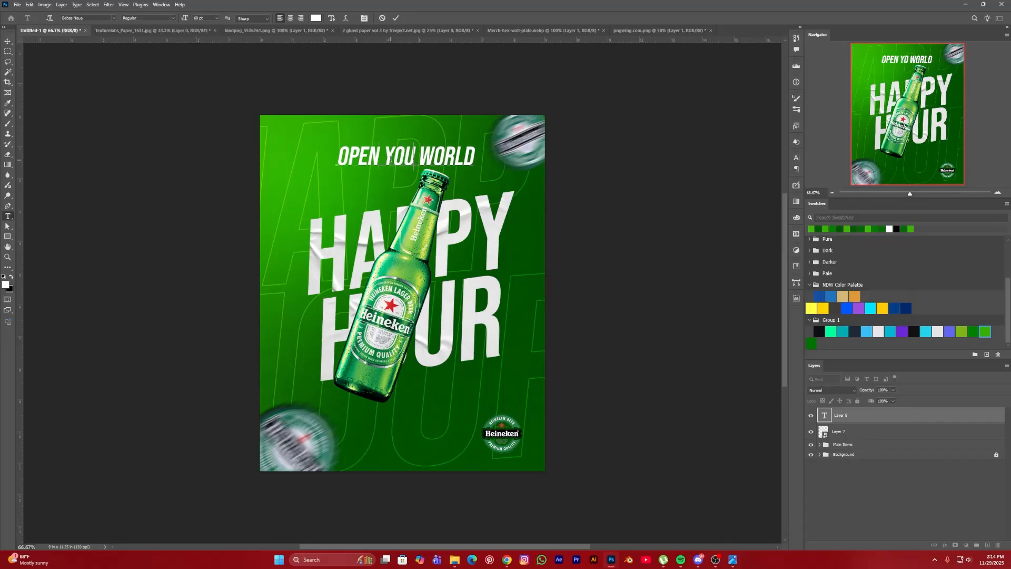
click(7, 42)
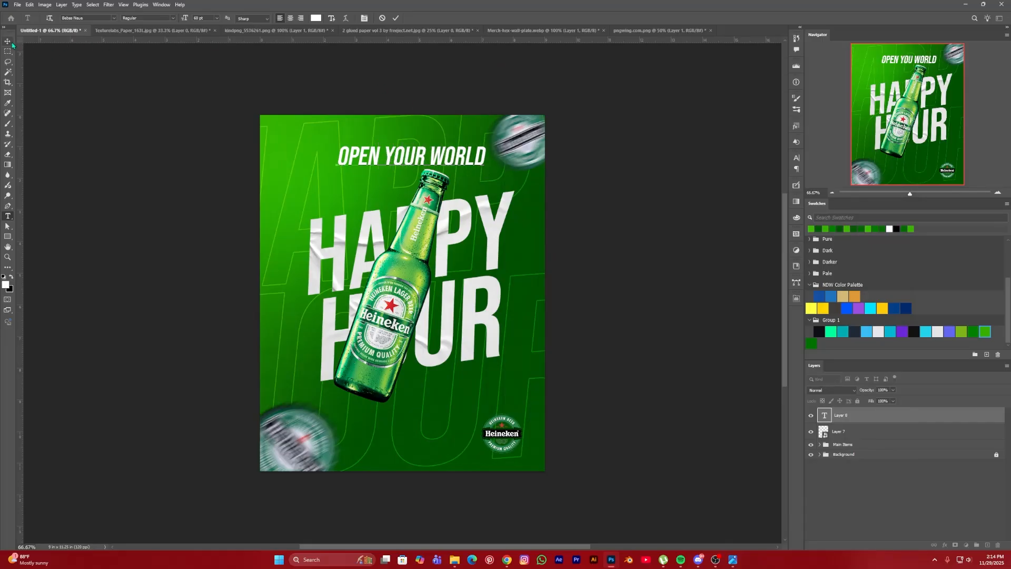
Step: Shrink the "OPEN YOUR WORLD" text, slant it to match the headline and place it just above the start of "HAPPY"
drag(488, 156, 465, 129)
drag(399, 156, 406, 187)
key(Return)
key(Return)
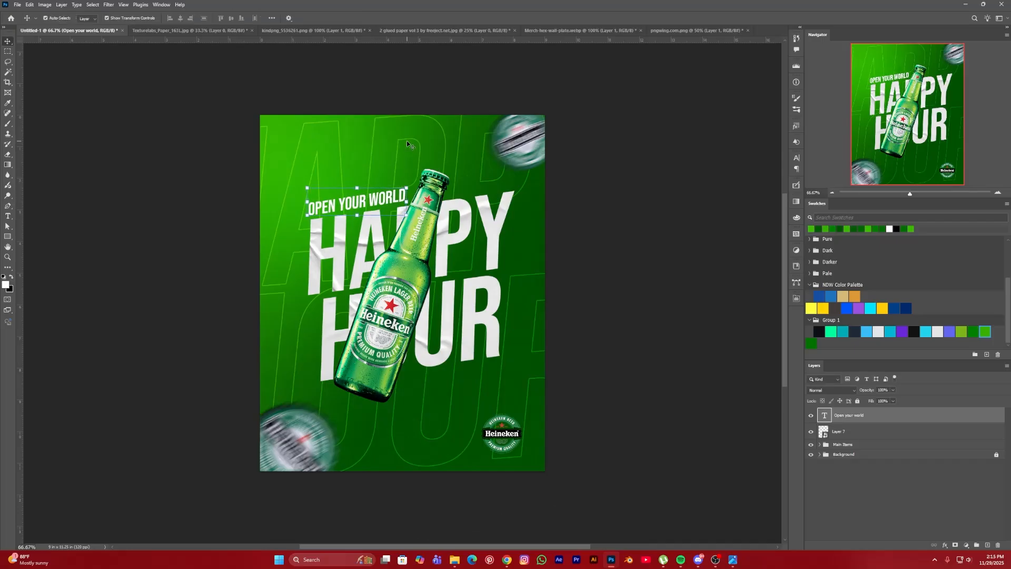
click(406, 144)
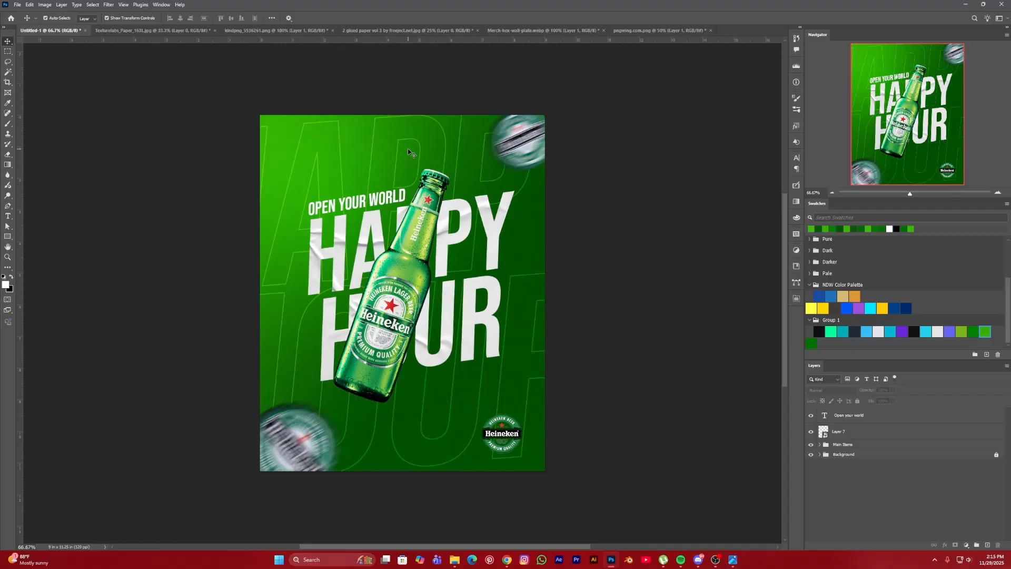